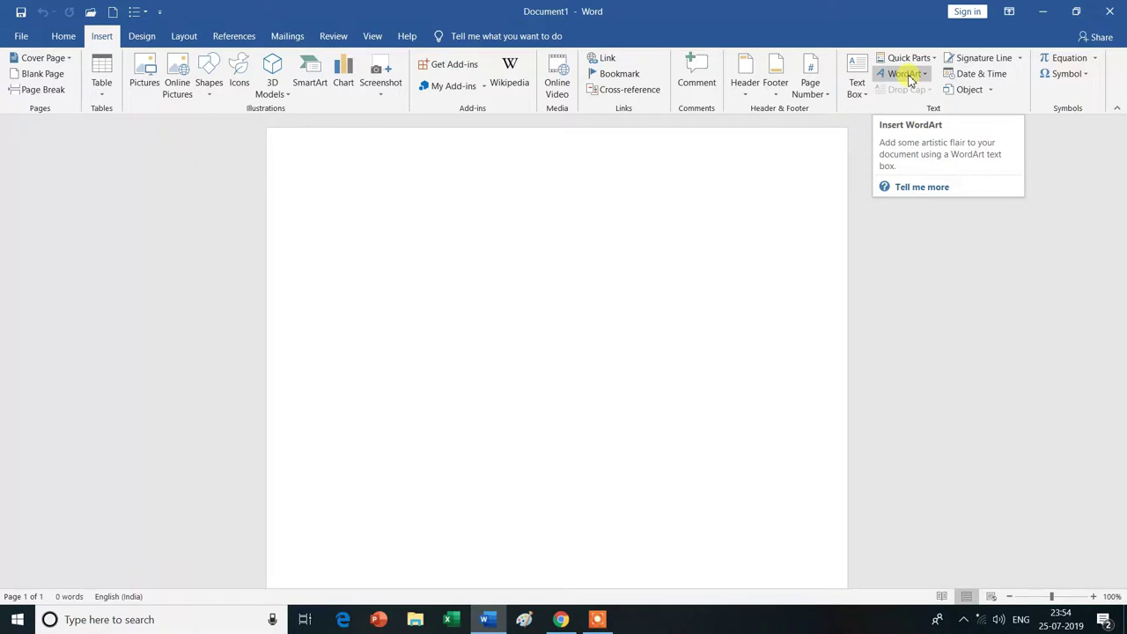
Insert a Gradient Fill: Gold, Accent color 4 WordArt reading 'Your text here' near the page top.
click(907, 74)
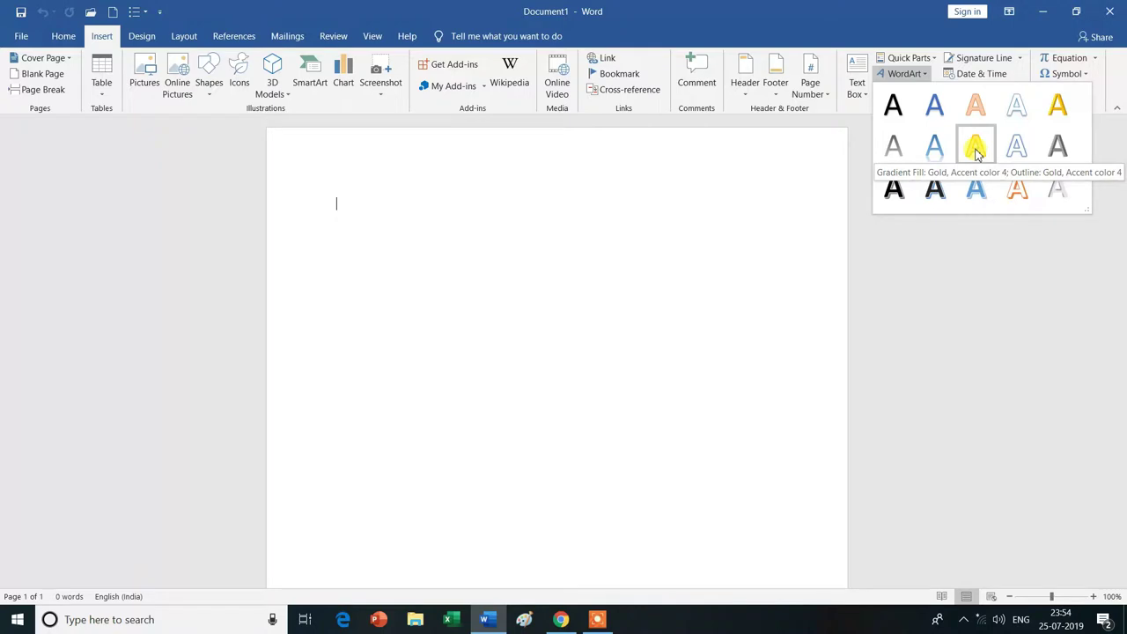
click(976, 148)
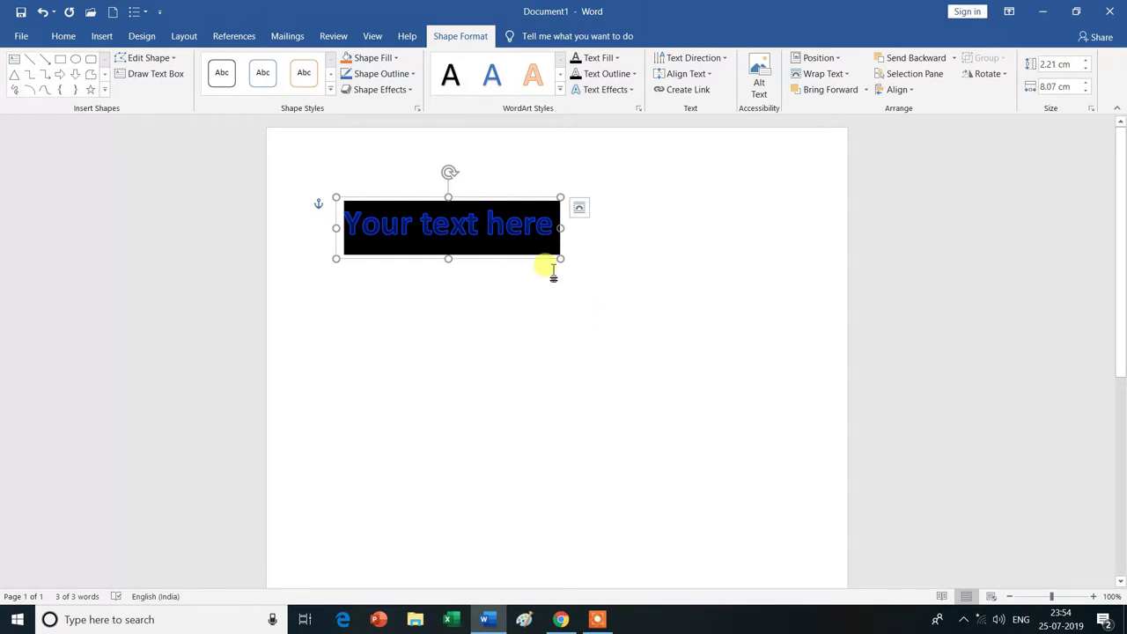
click(543, 334)
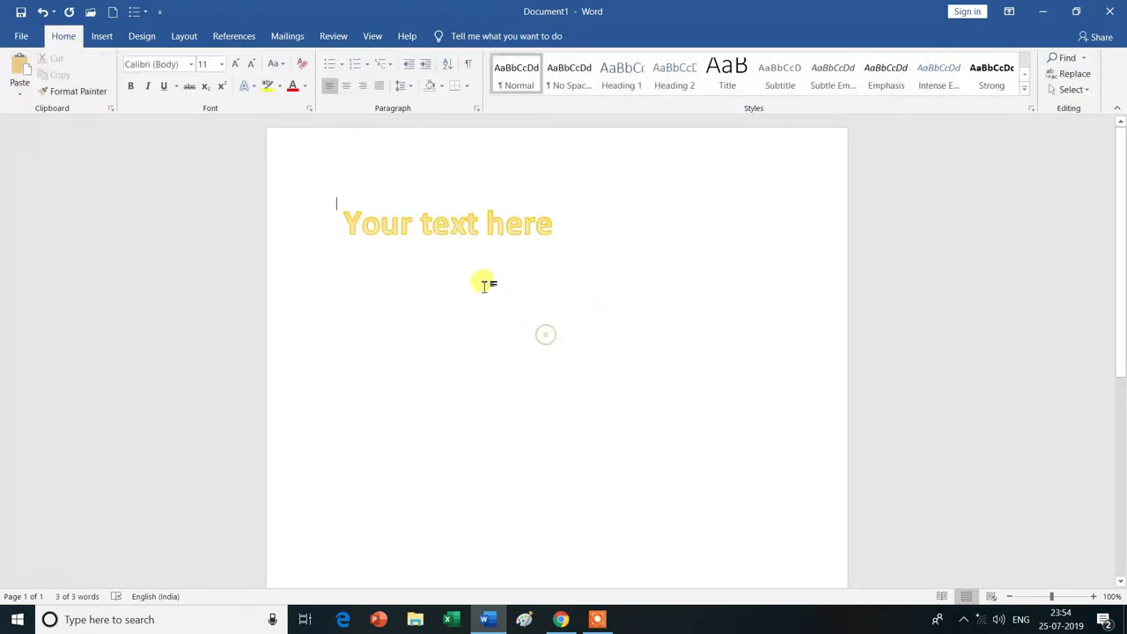
Move the WordArt box slightly lower on the upper page.
click(451, 229)
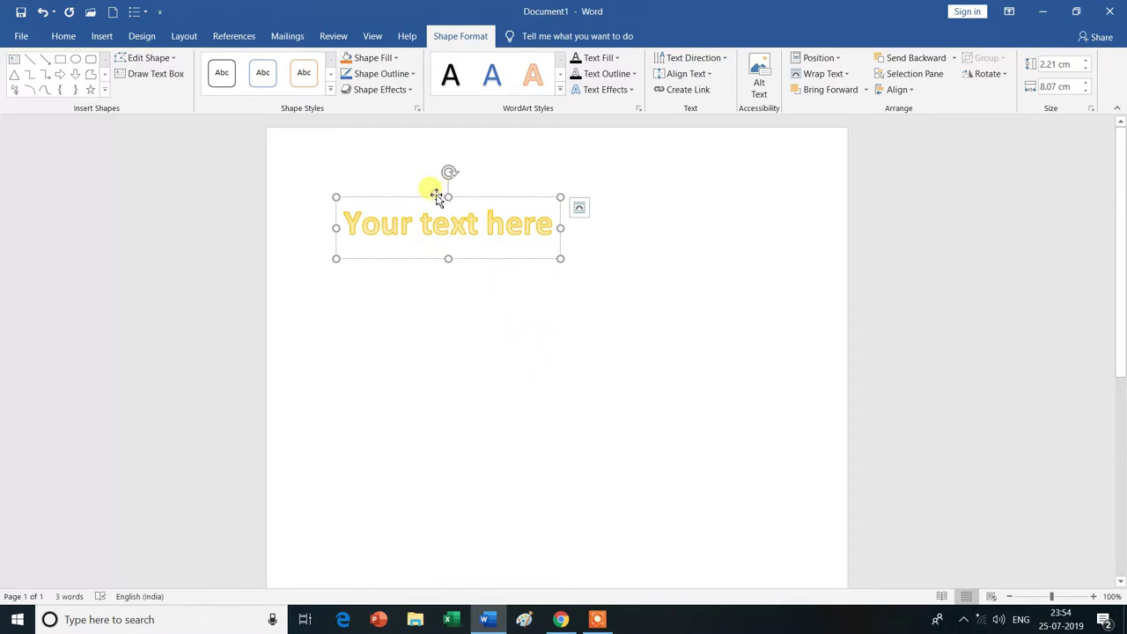
drag(436, 196, 539, 315)
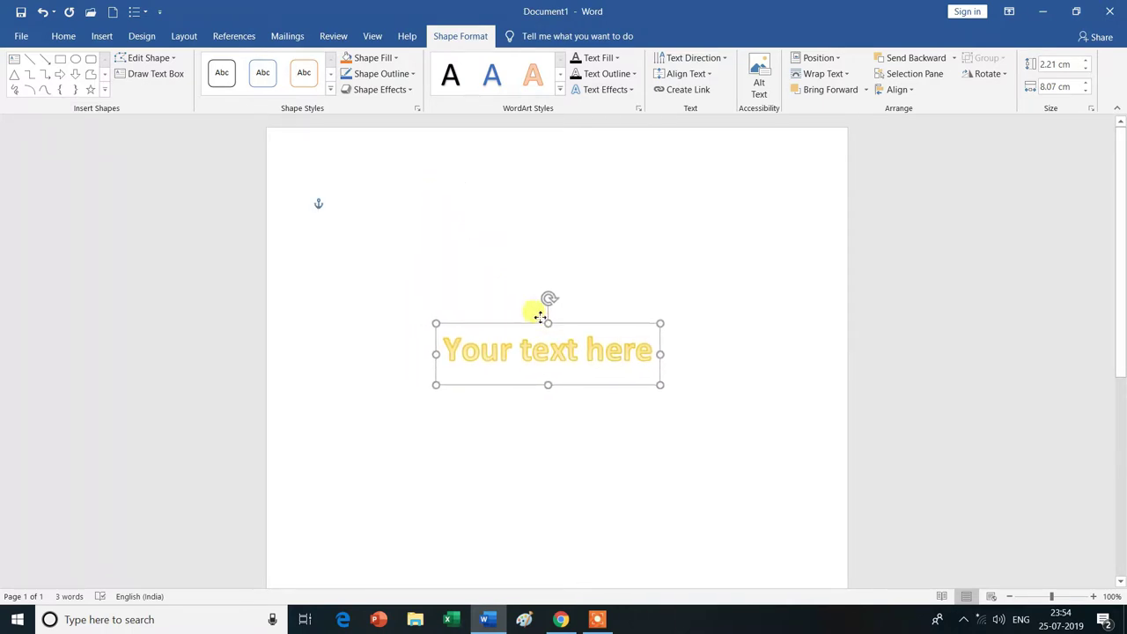
drag(540, 315, 545, 286)
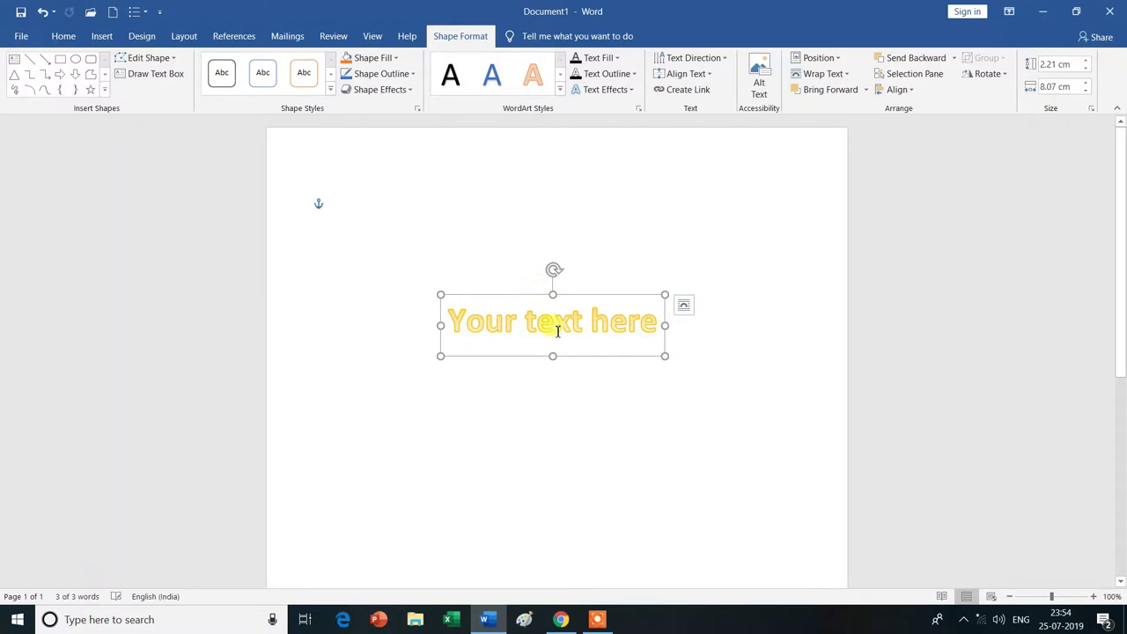
Resize the WordArt box to about 8.07 cm tall by 17.51 cm wide, then select its placeholder text.
drag(668, 324, 794, 325)
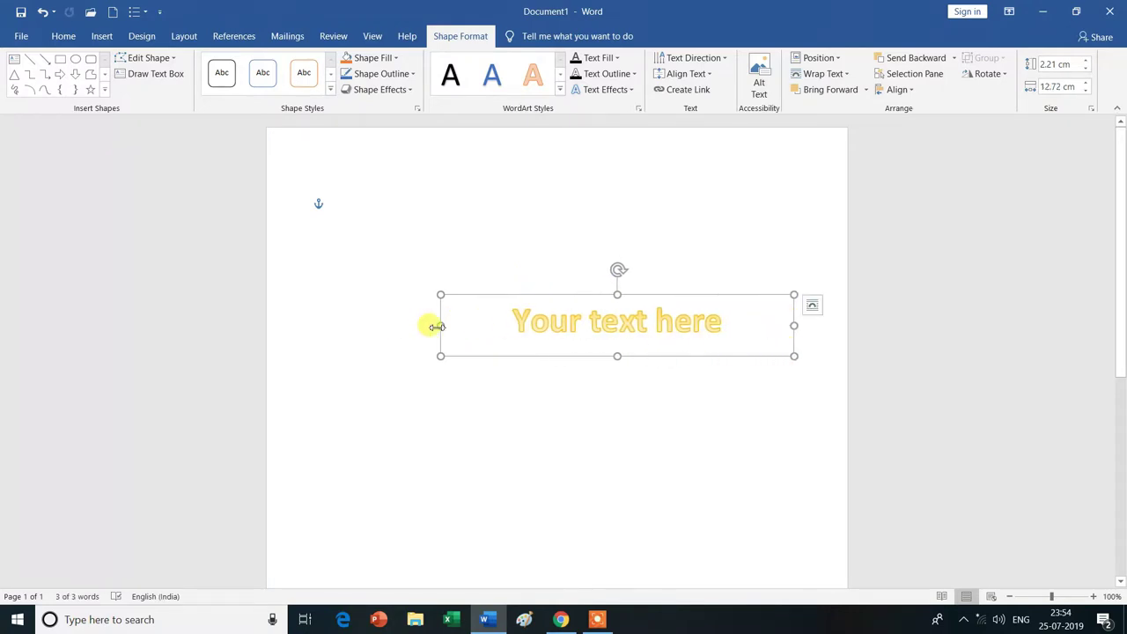
drag(441, 326, 310, 328)
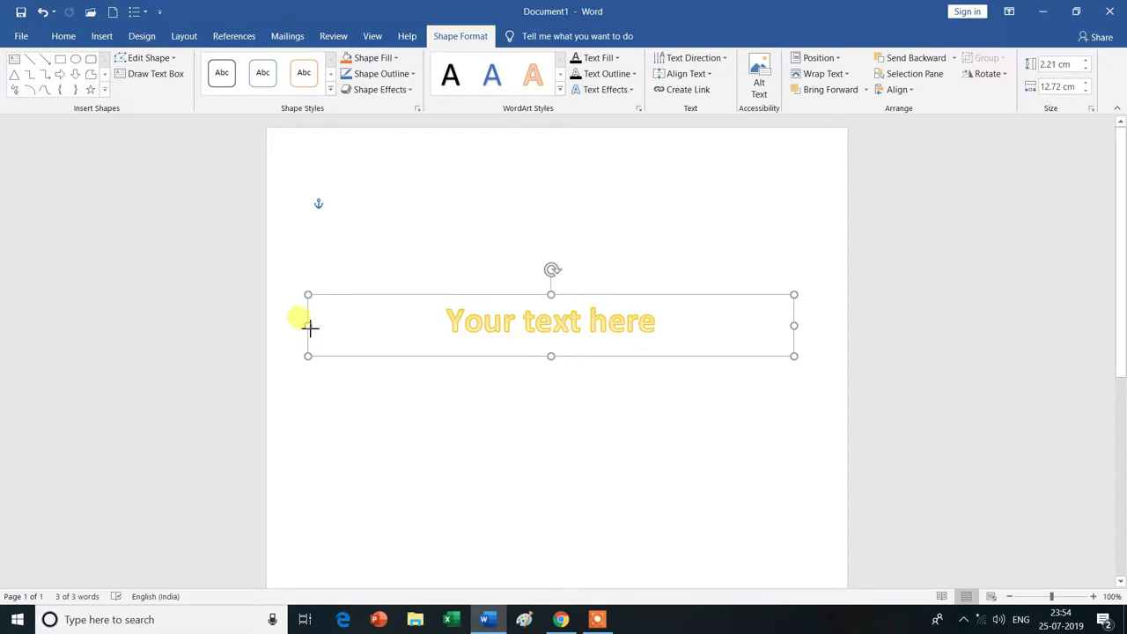
drag(551, 355, 553, 444)
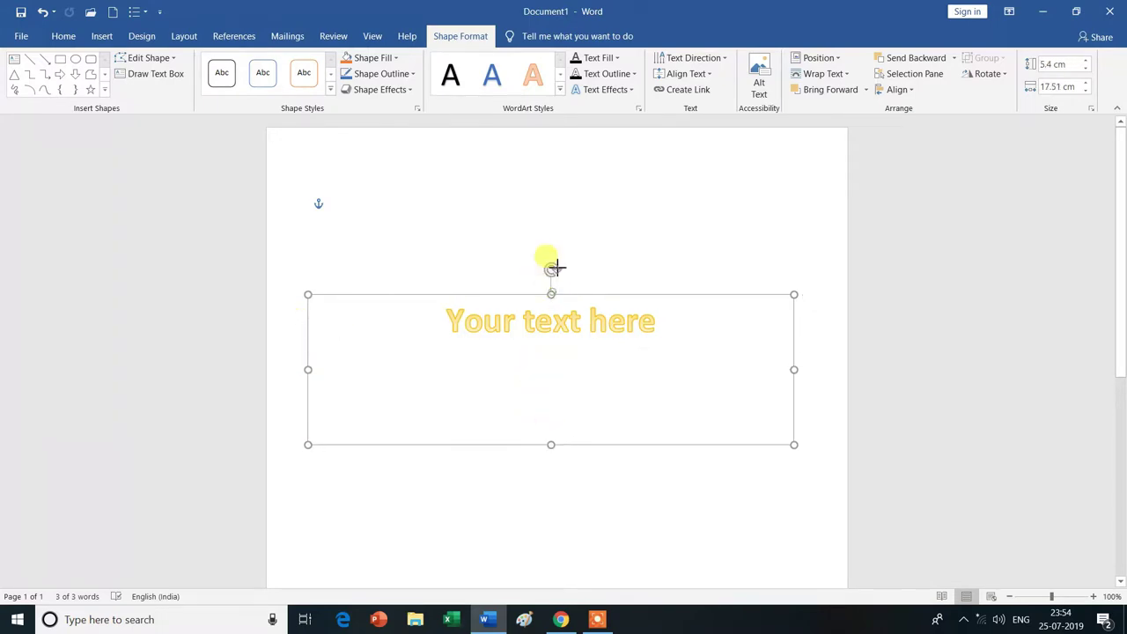
drag(551, 294, 564, 222)
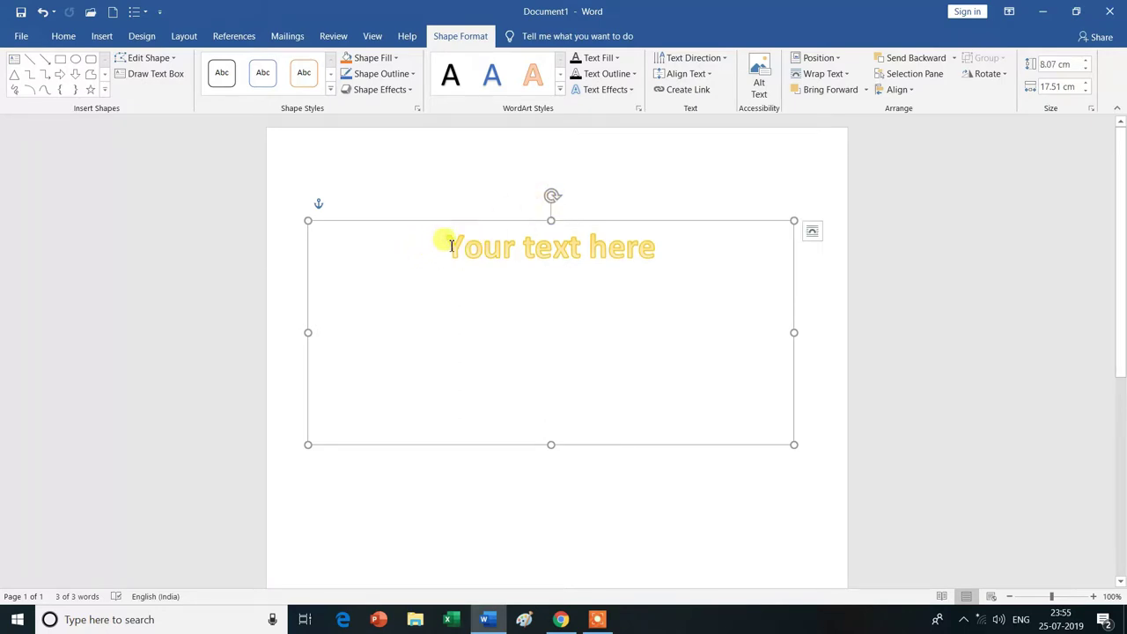
drag(449, 244, 651, 263)
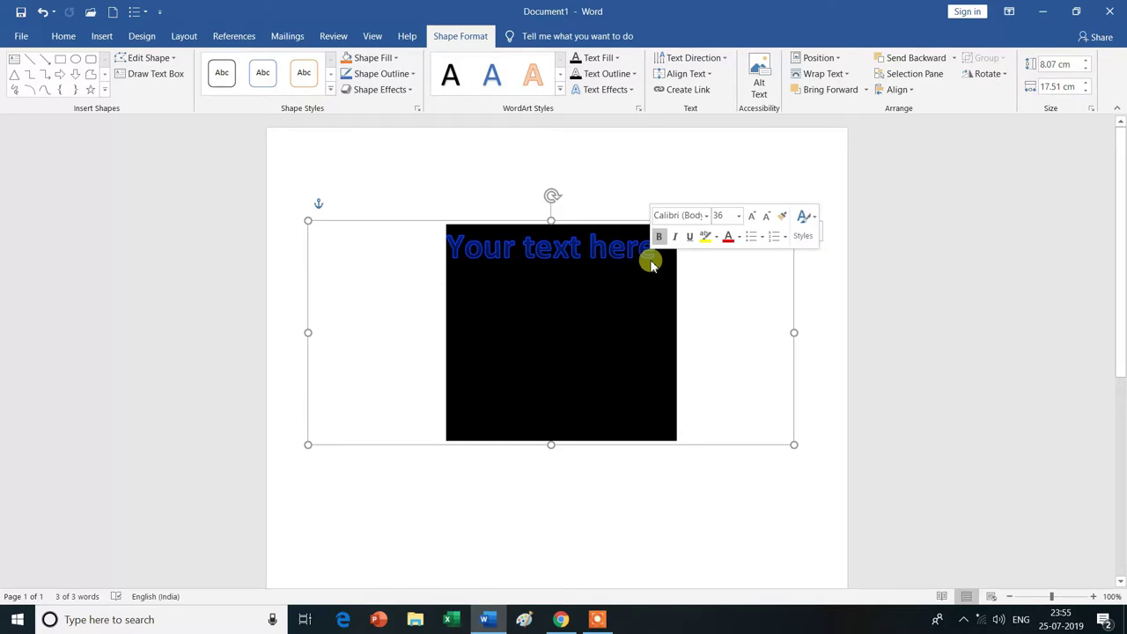
Enlarge the WordArt font size three steps with Ctrl+].
key(ctrl+bracketright)
key(ctrl+bracketright)
key(ctrl+bracketright)
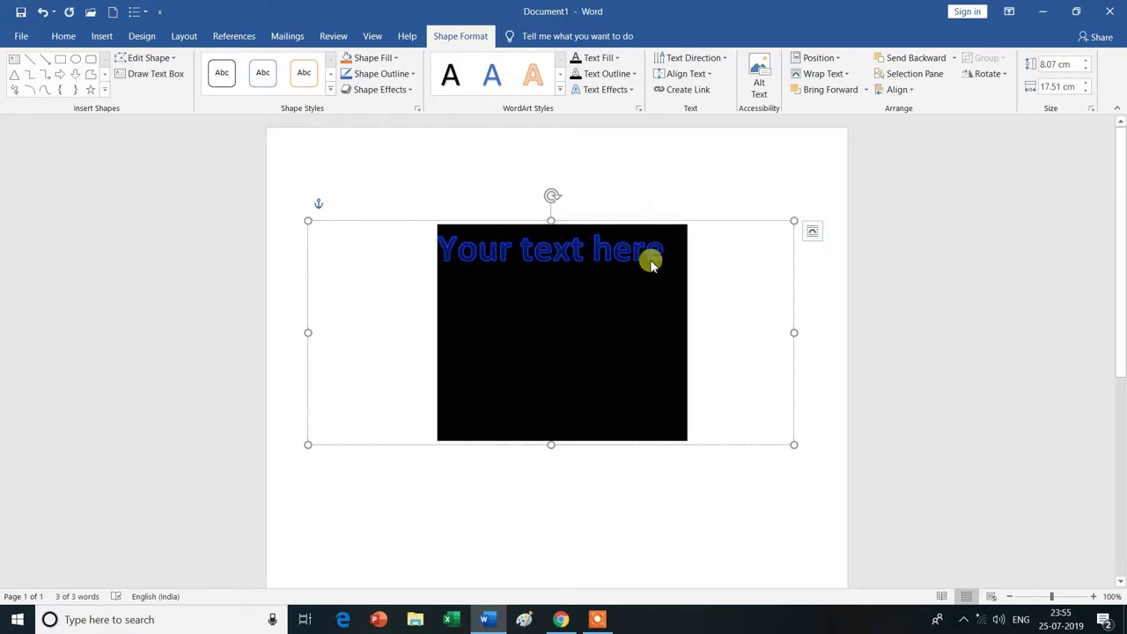
key(ctrl+bracketright)
key(ctrl+bracketright)
key(ctrl+bracketright)
key(ctrl+bracketright)
key(ctrl+bracketright)
key(ctrl+bracketright)
key(ctrl+bracketright)
key(ctrl+bracketright)
key(ctrl+bracketright)
key(ctrl+bracketright)
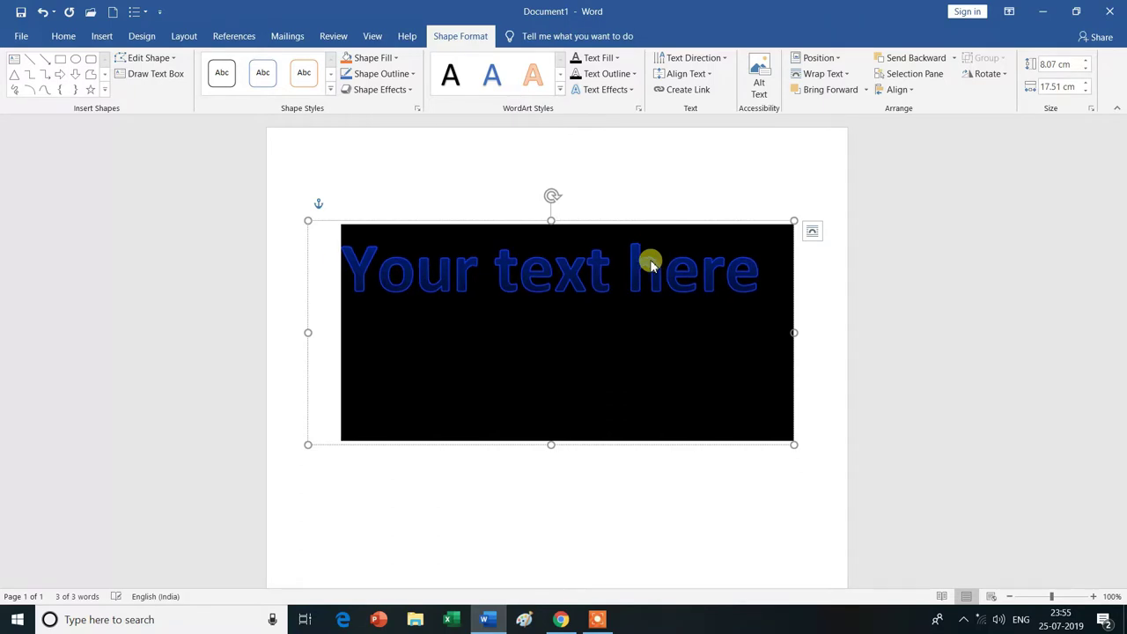
key(ctrl+bracketright)
key(ctrl+bracketright)
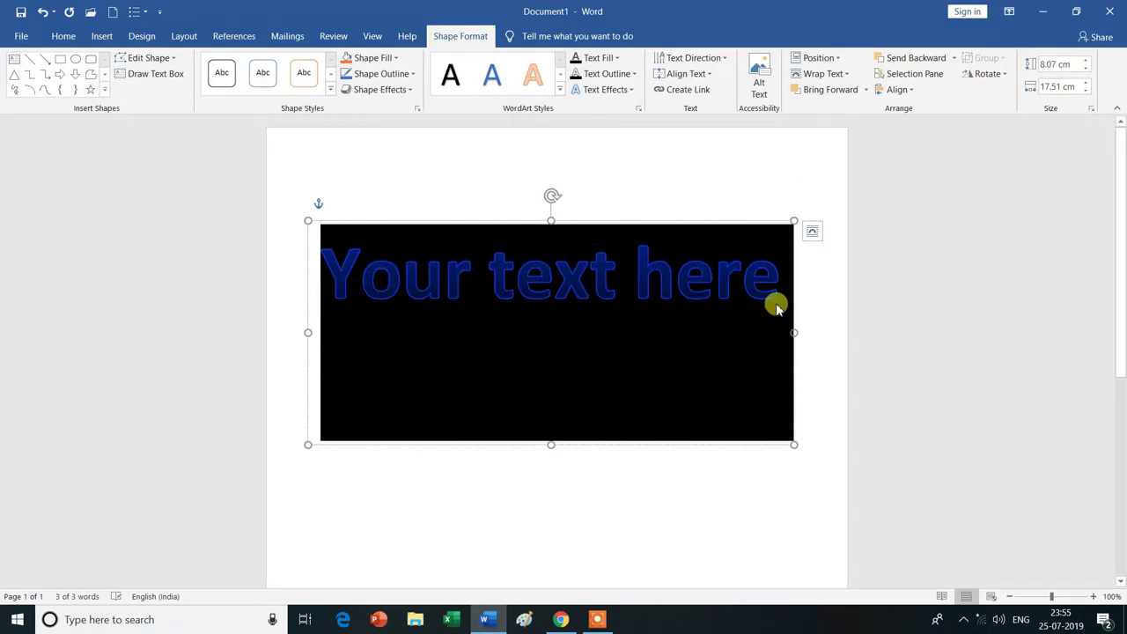
Replace the placeholder text with the title 'ysgyan tech'.
click(781, 296)
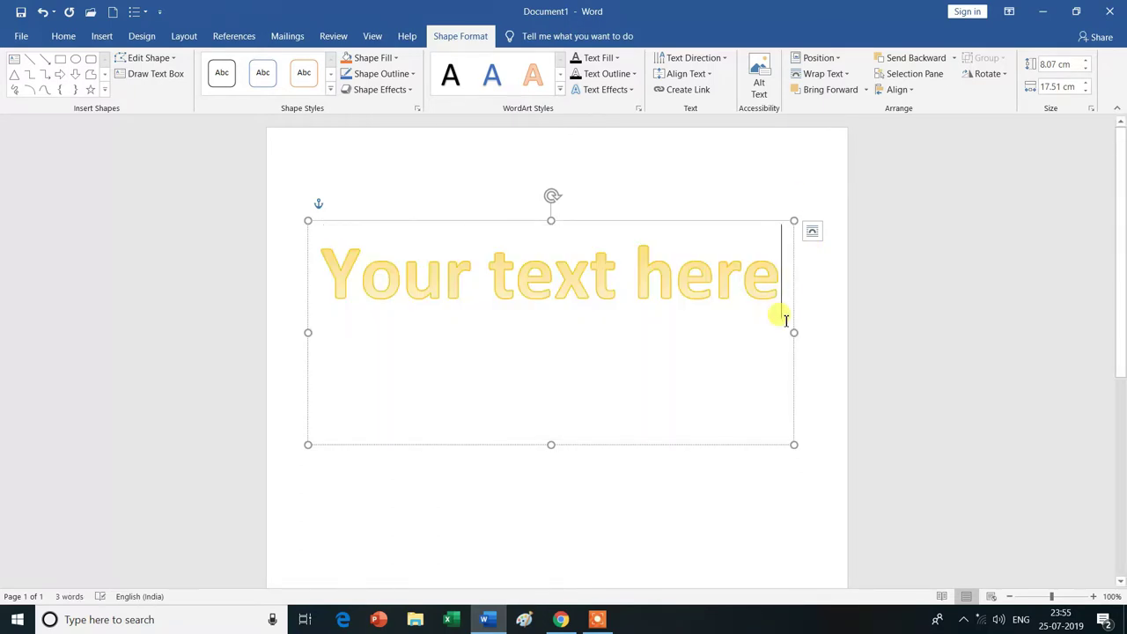
key(BackSpace)
key(BackSpace)
key(BackSpace)
key(BackSpace)
key(BackSpace)
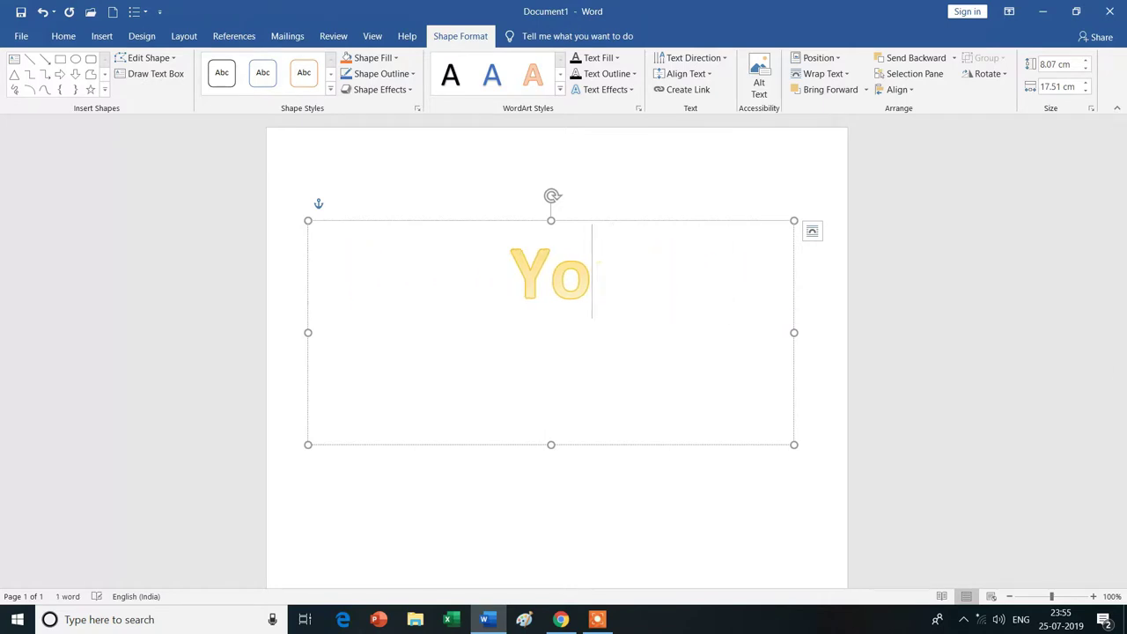
key(BackSpace)
key(BackSpace)
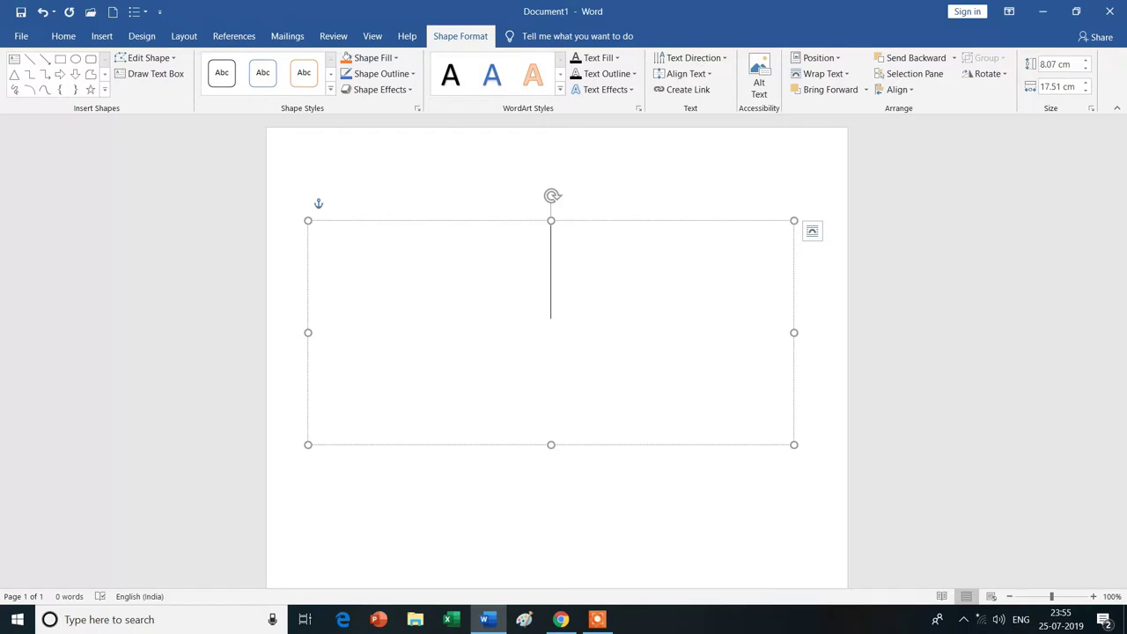
text(ys)
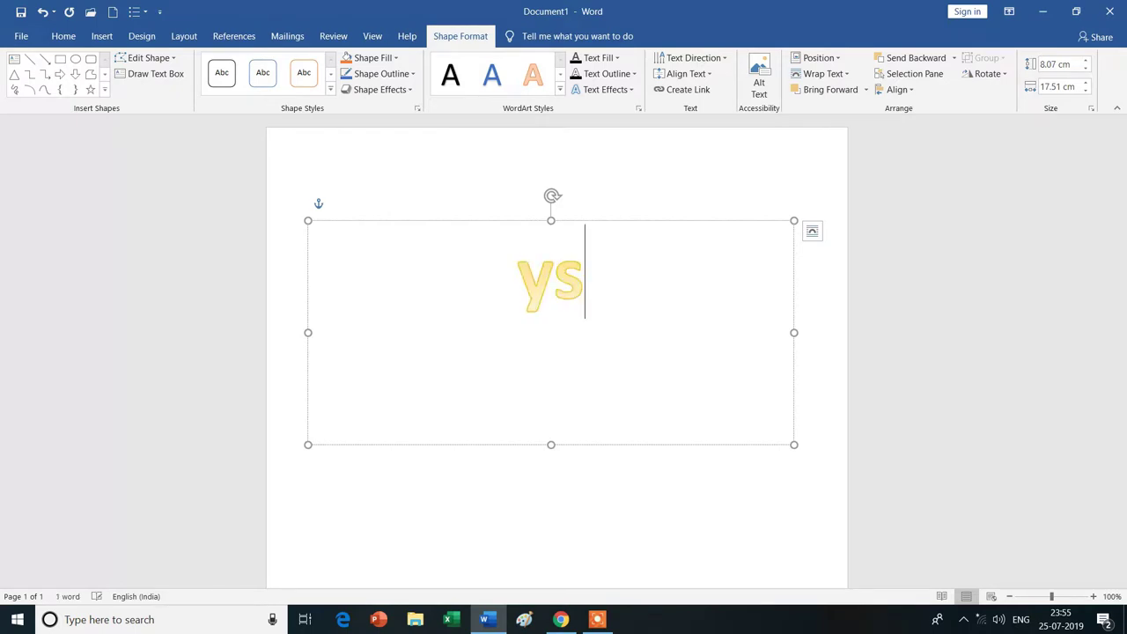
text(gyan )
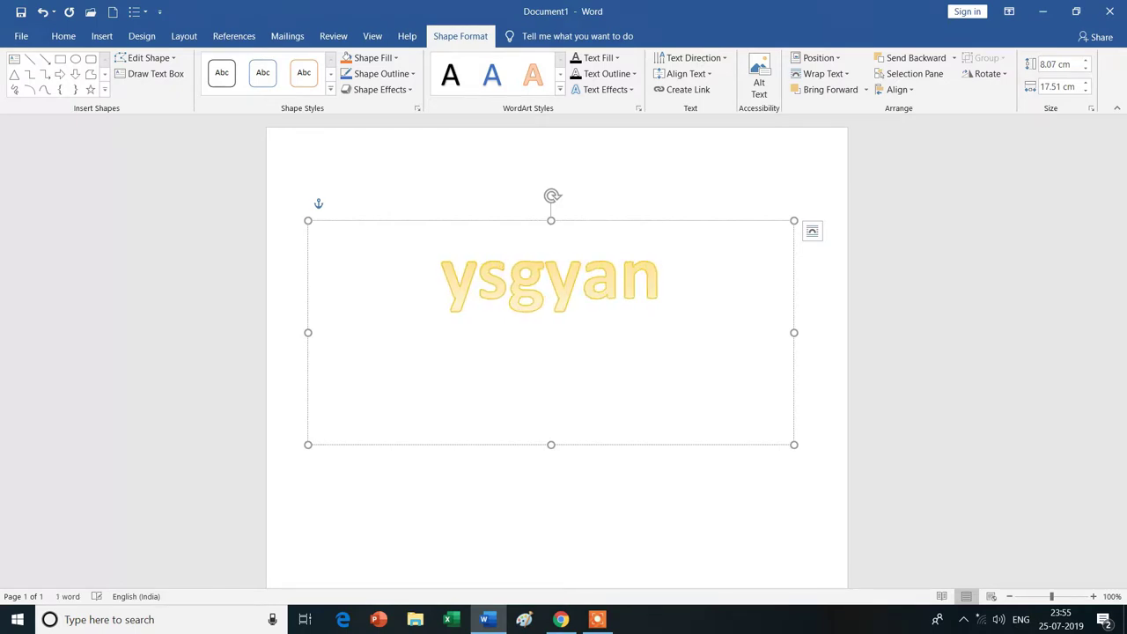
text(tech)
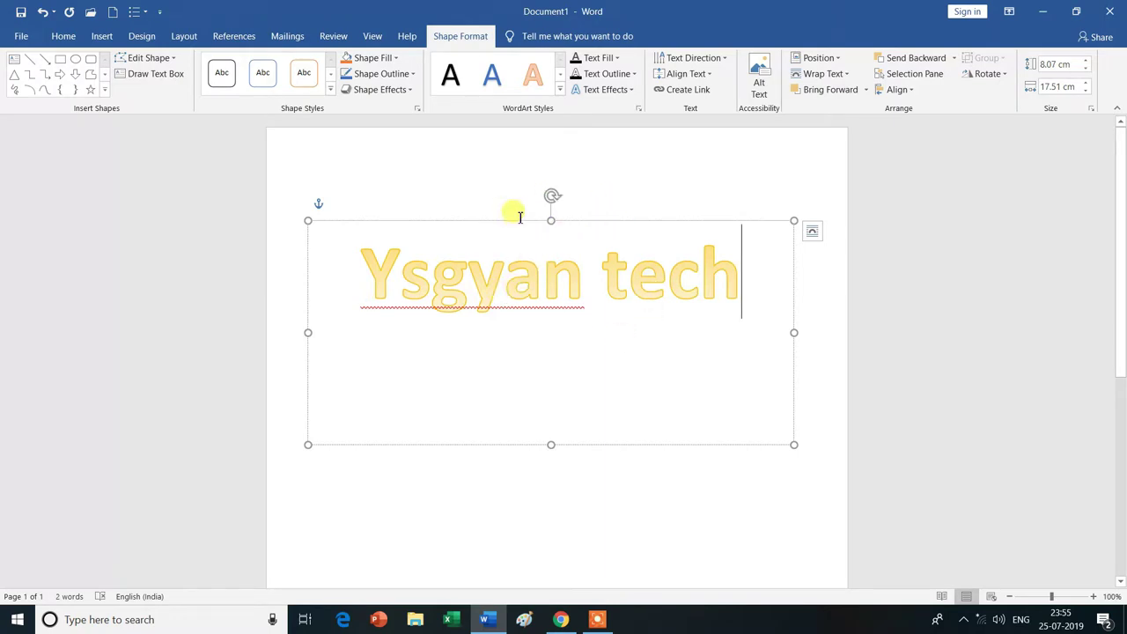
click(650, 198)
click(549, 249)
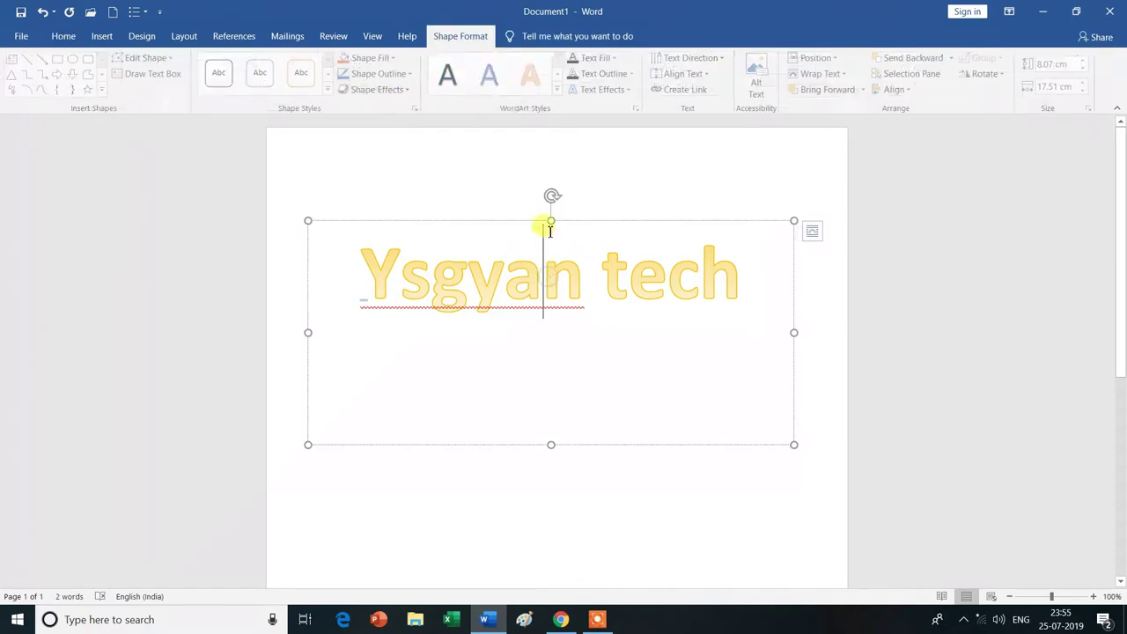
mouse_move(552, 198)
mouse_down()
mouse_move(601, 314)
mouse_move(498, 261)
mouse_move(495, 302)
mouse_move(485, 252)
mouse_move(505, 223)
mouse_move(552, 214)
mouse_up()
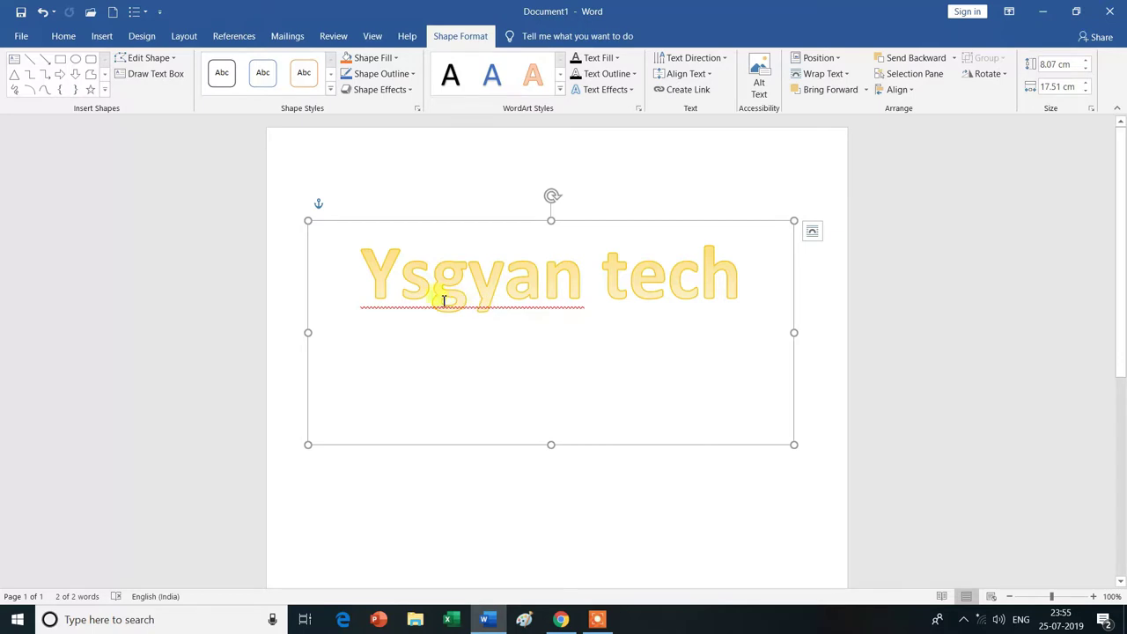
click(492, 74)
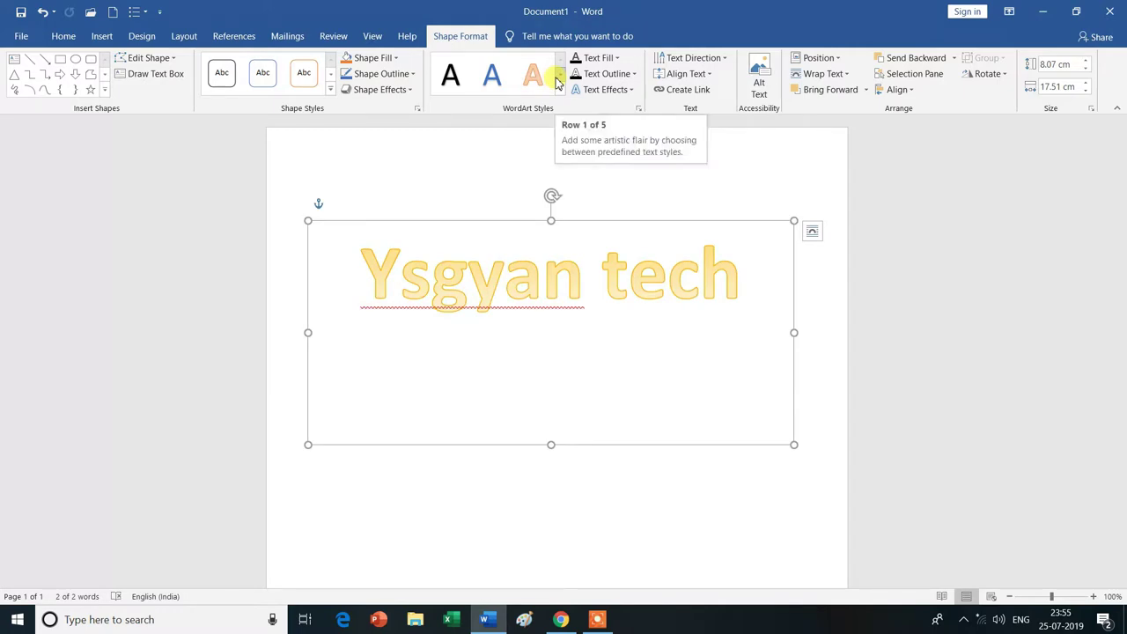
click(559, 89)
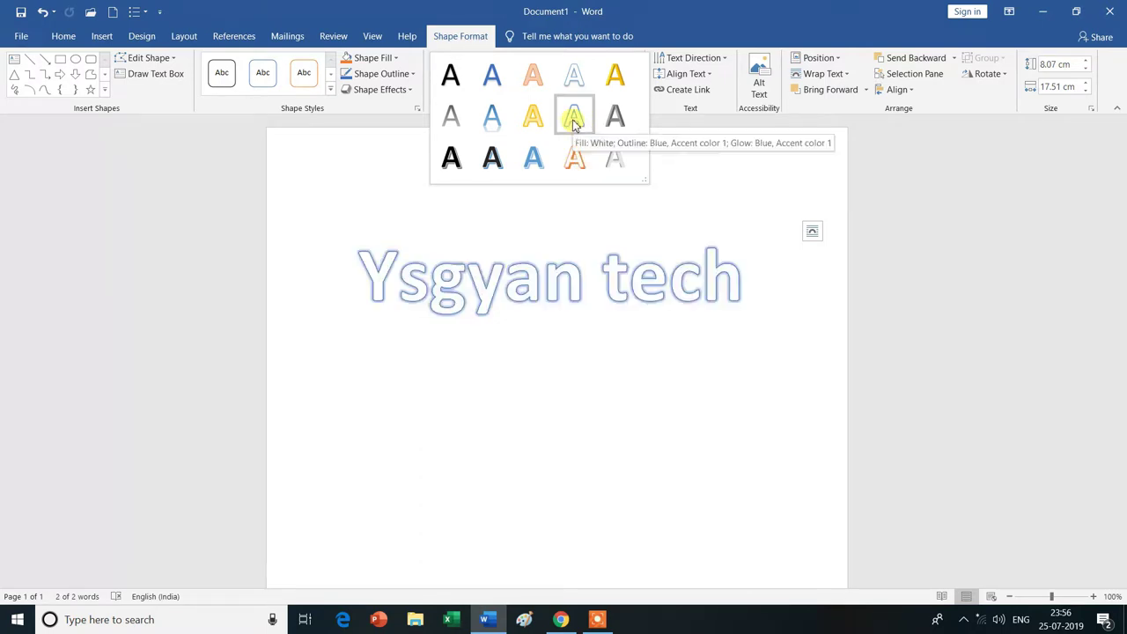
click(541, 127)
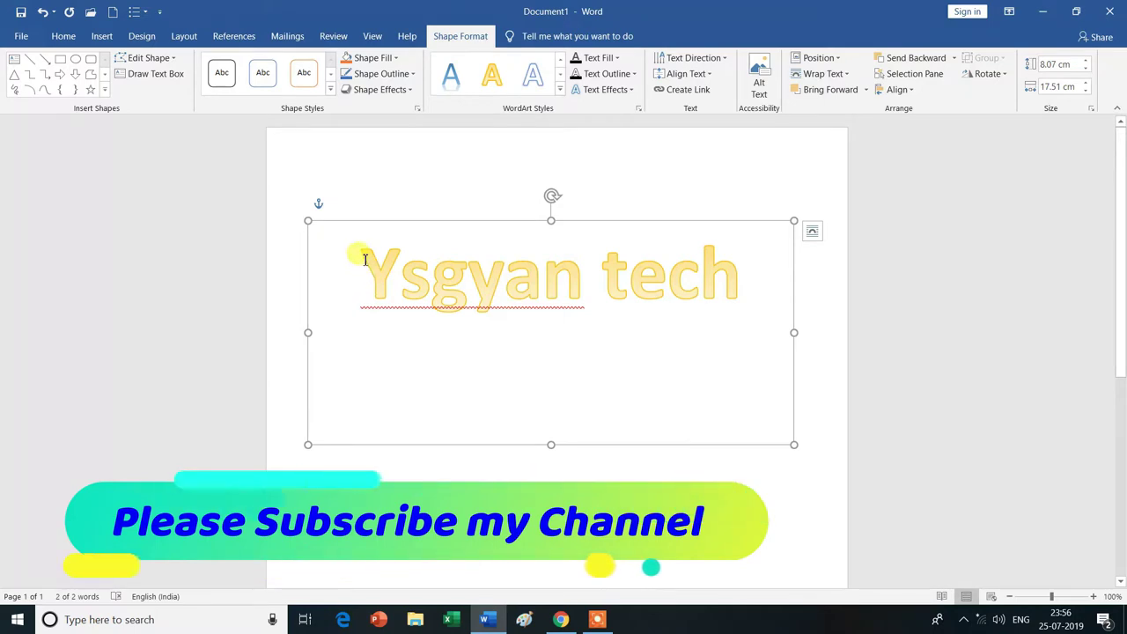
drag(361, 271, 674, 273)
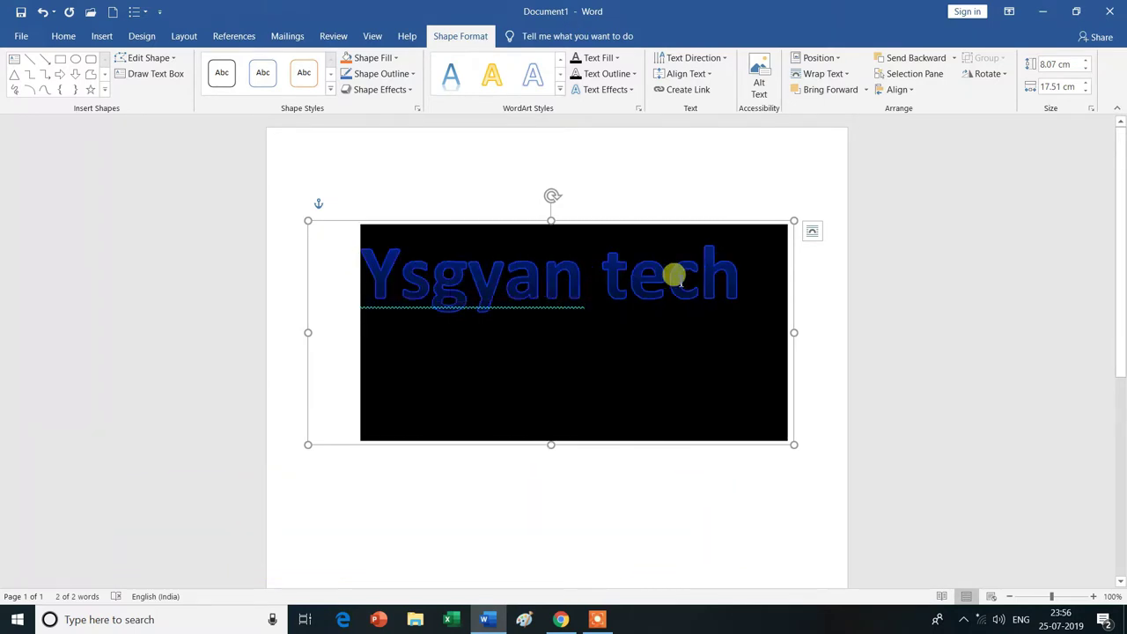
Apply a dark text outline to the red Ysgyan tech lettering.
click(619, 58)
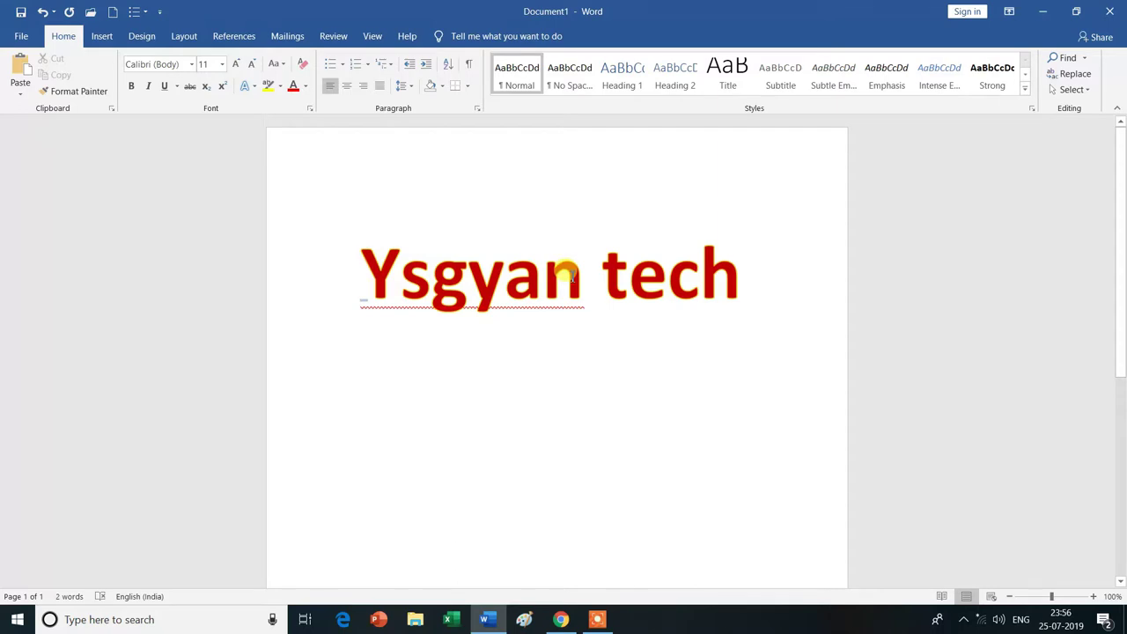
click(570, 275)
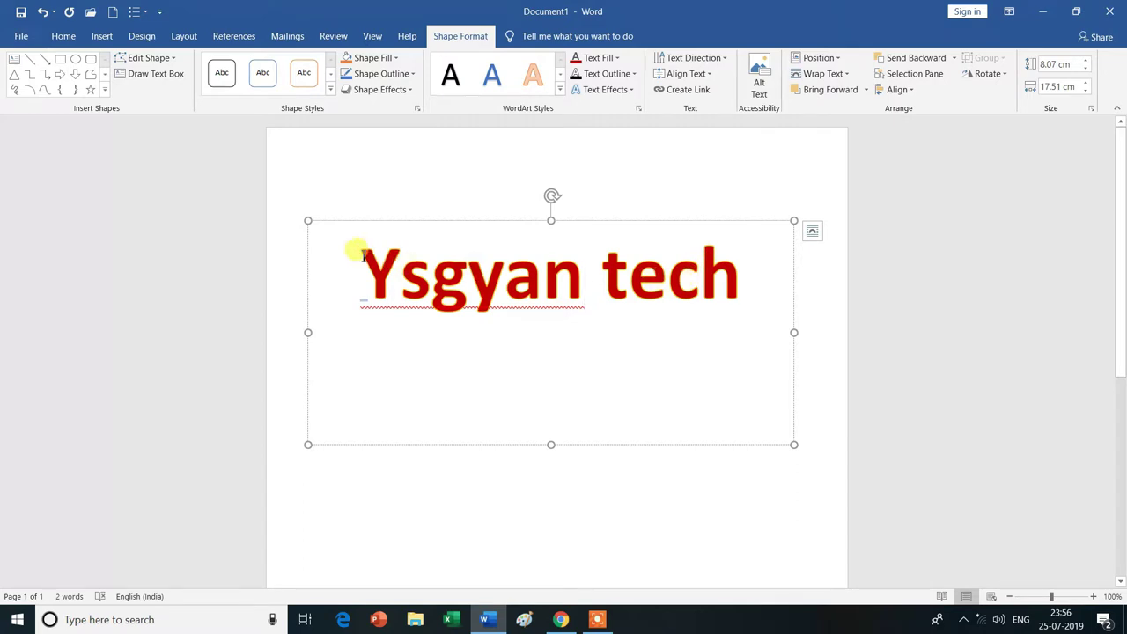
drag(361, 255, 623, 280)
triple_click(720, 280)
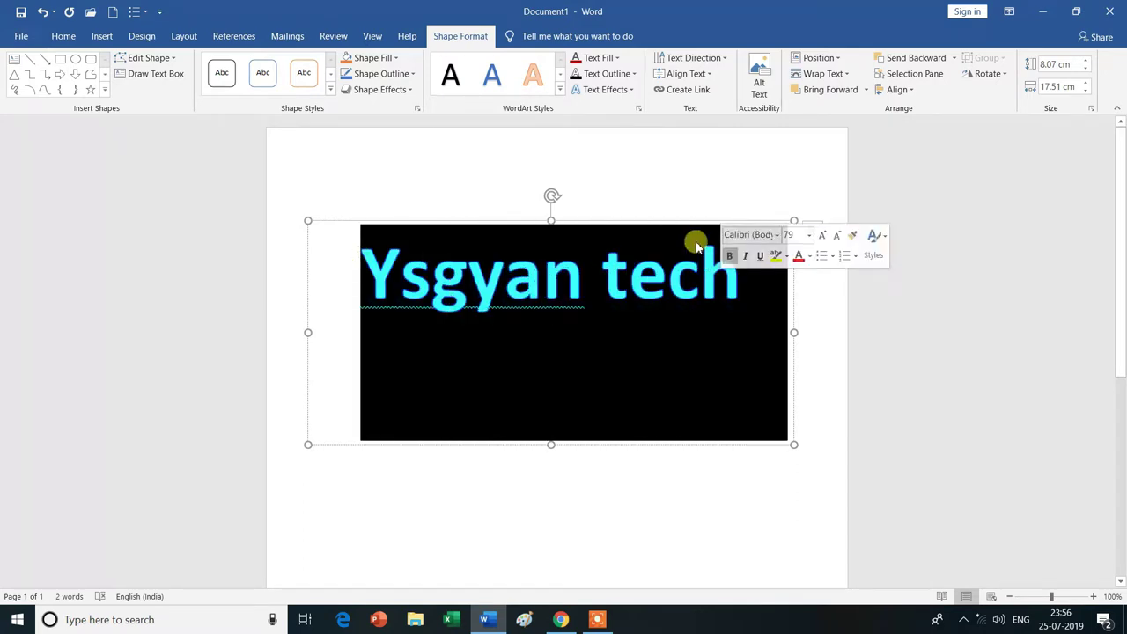
click(635, 75)
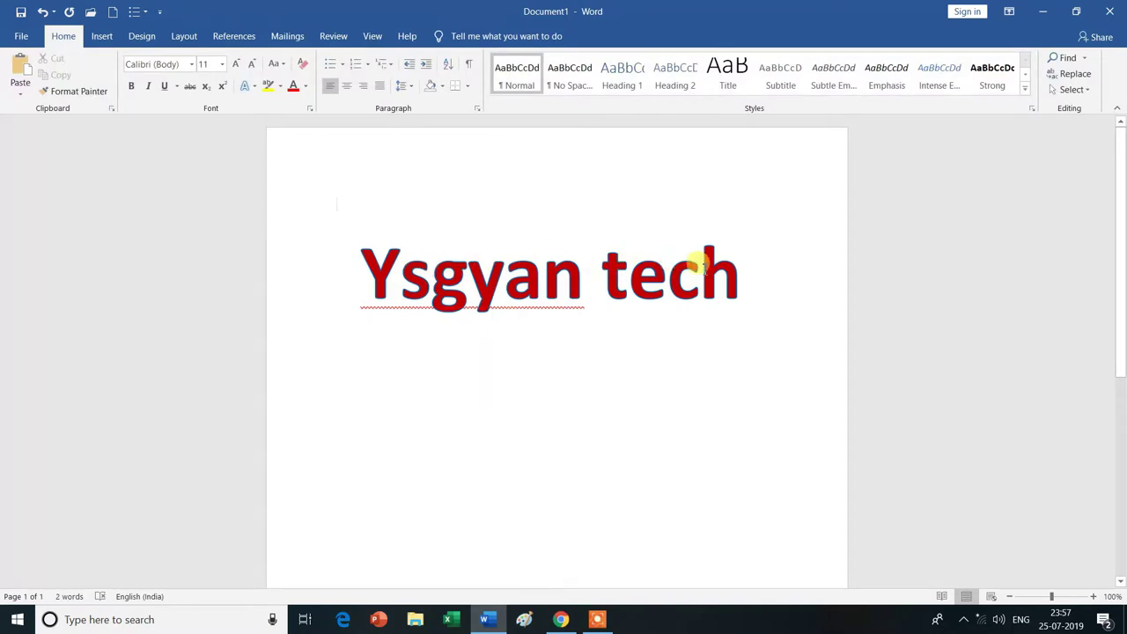
click(539, 280)
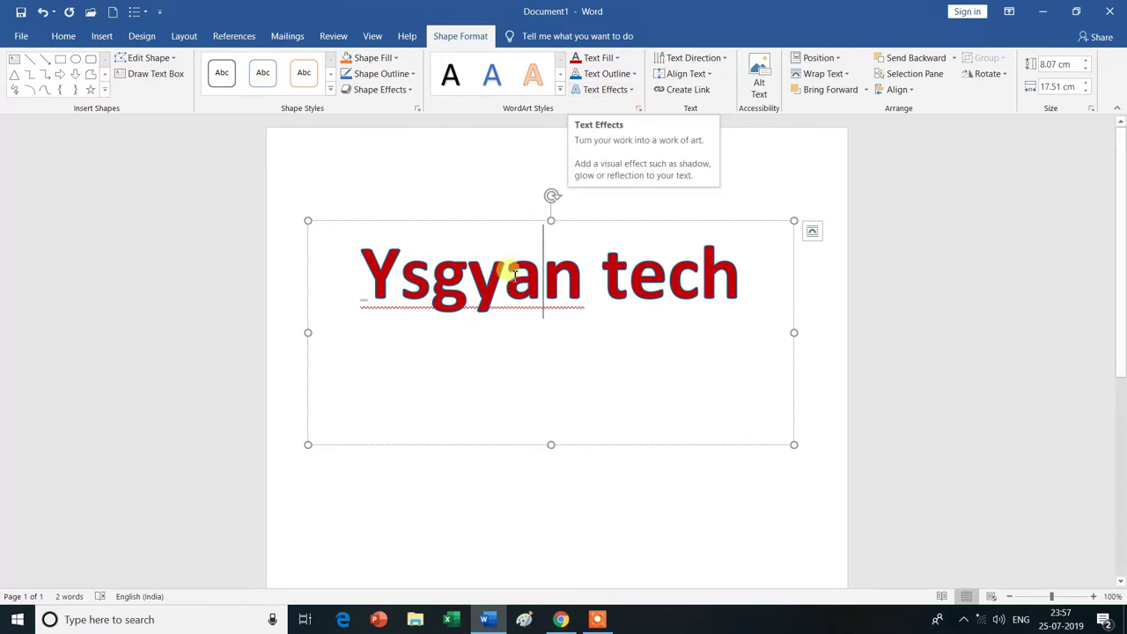
Apply a Perspective: Lower Left shadow to the whole Ysgyan tech title.
click(634, 91)
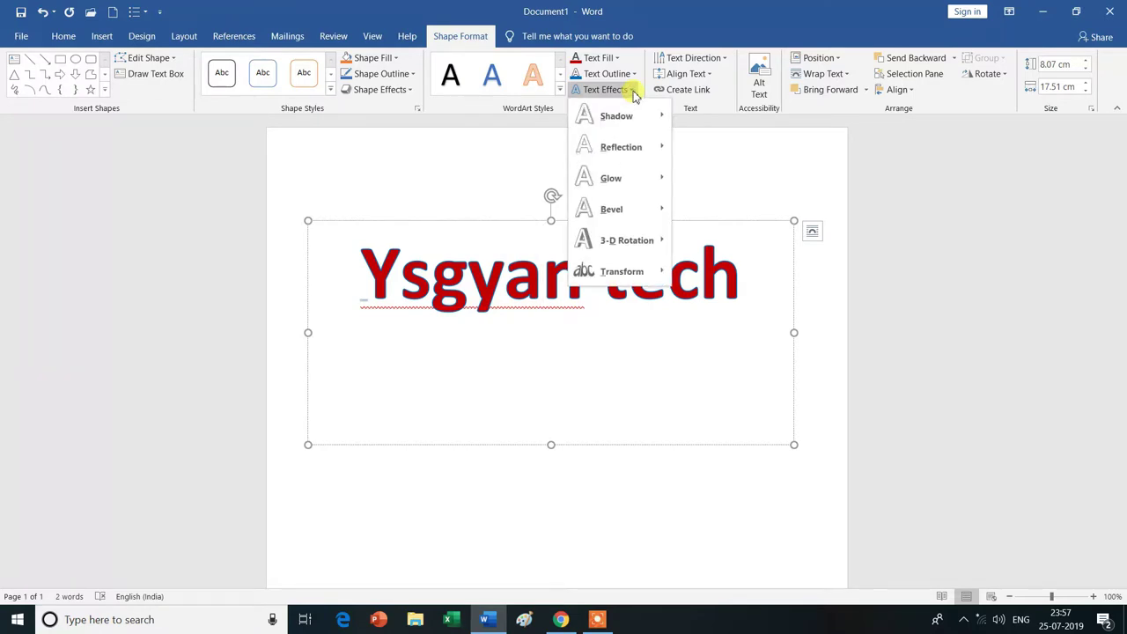
click(626, 364)
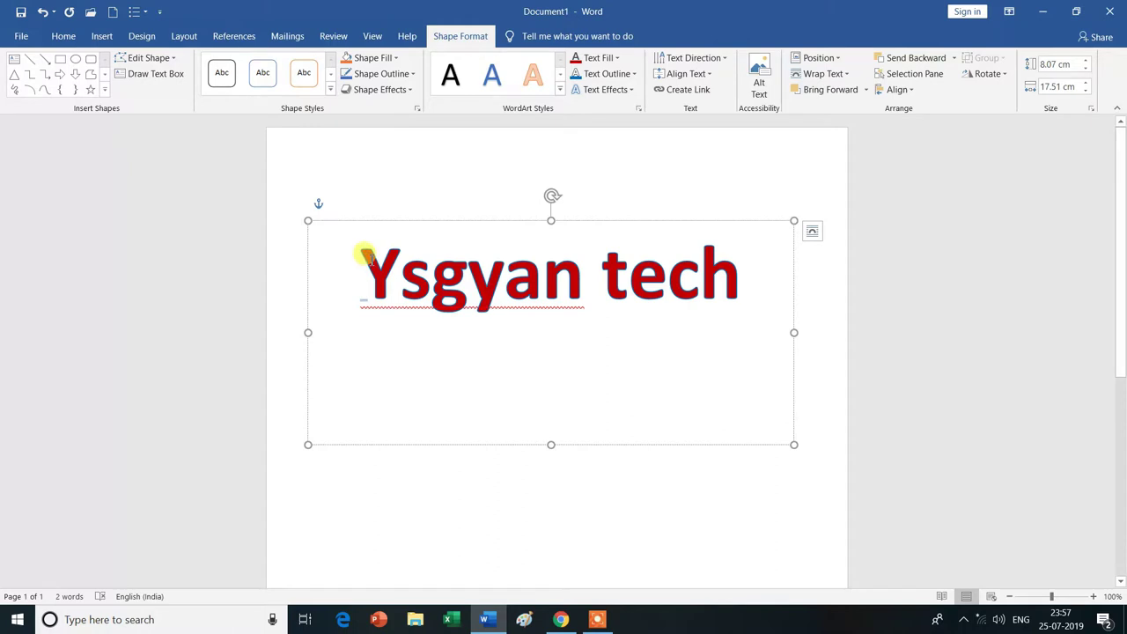
drag(362, 257, 715, 266)
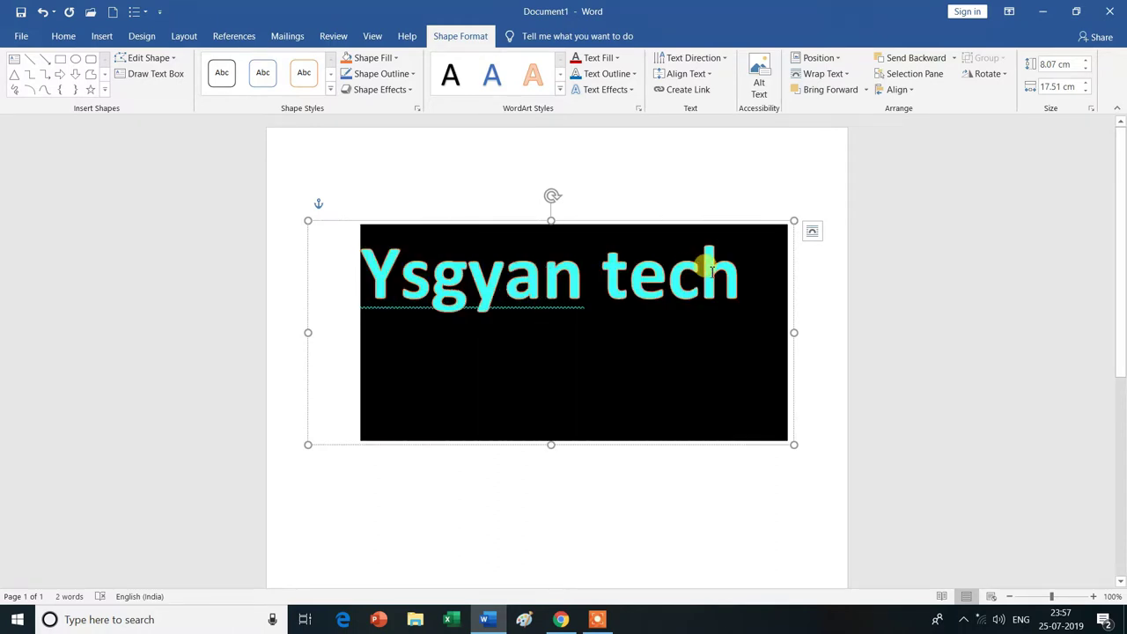
click(631, 89)
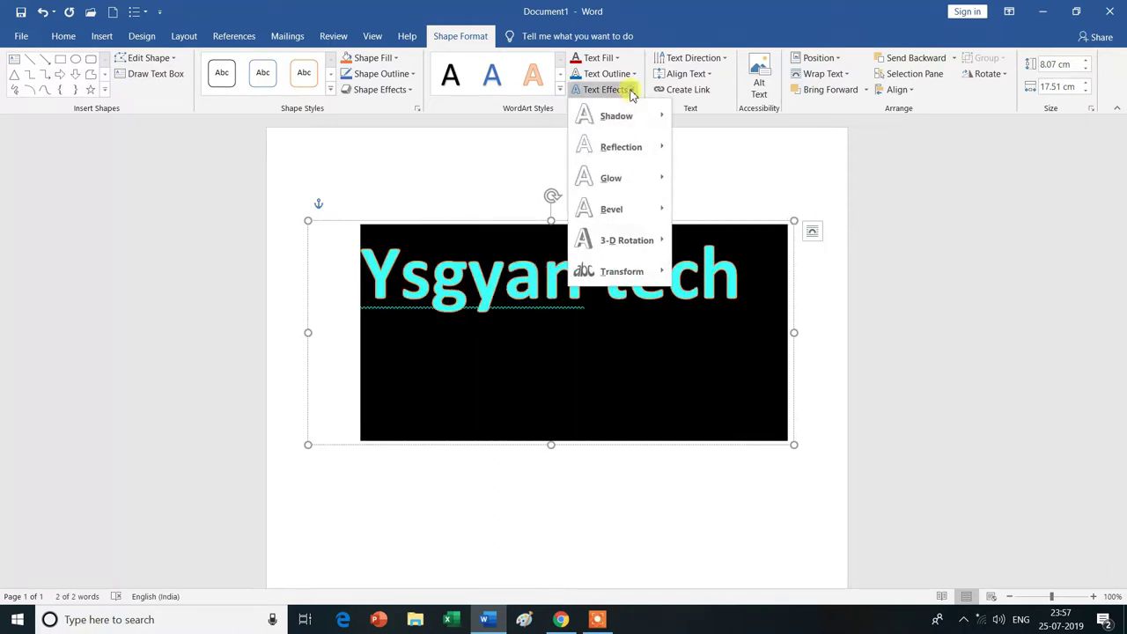
mouse_move(629, 116)
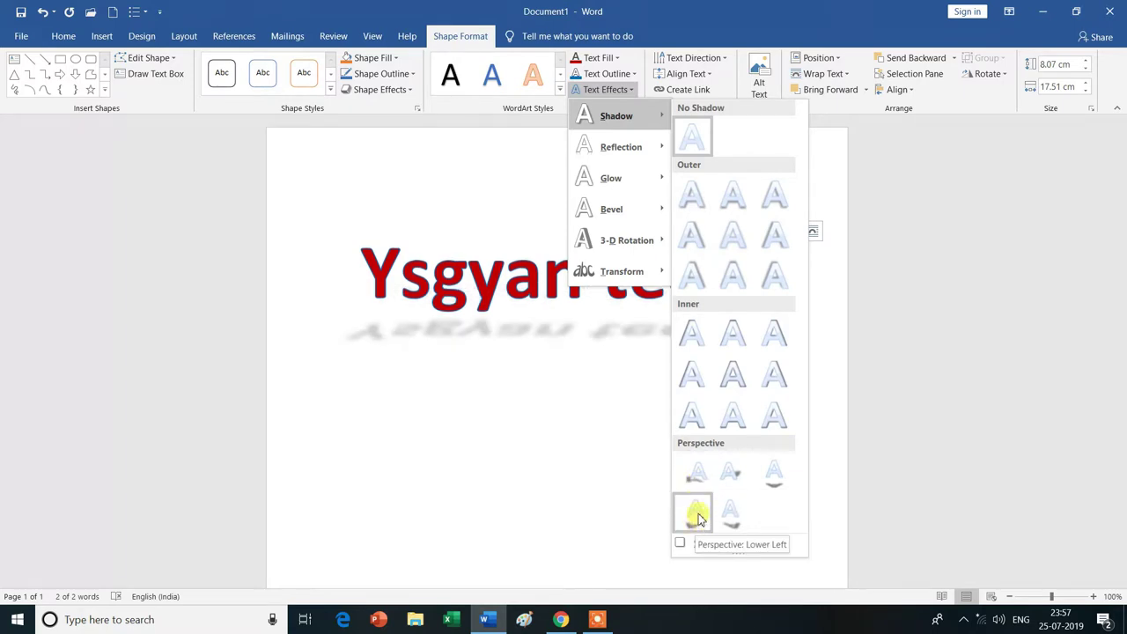
click(698, 518)
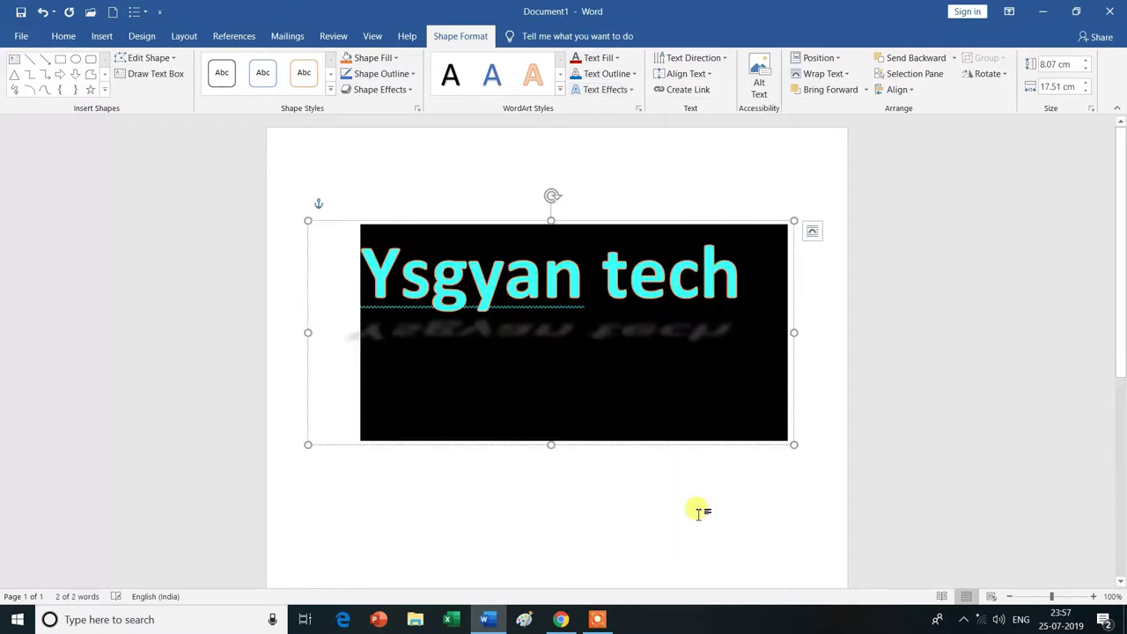
click(622, 508)
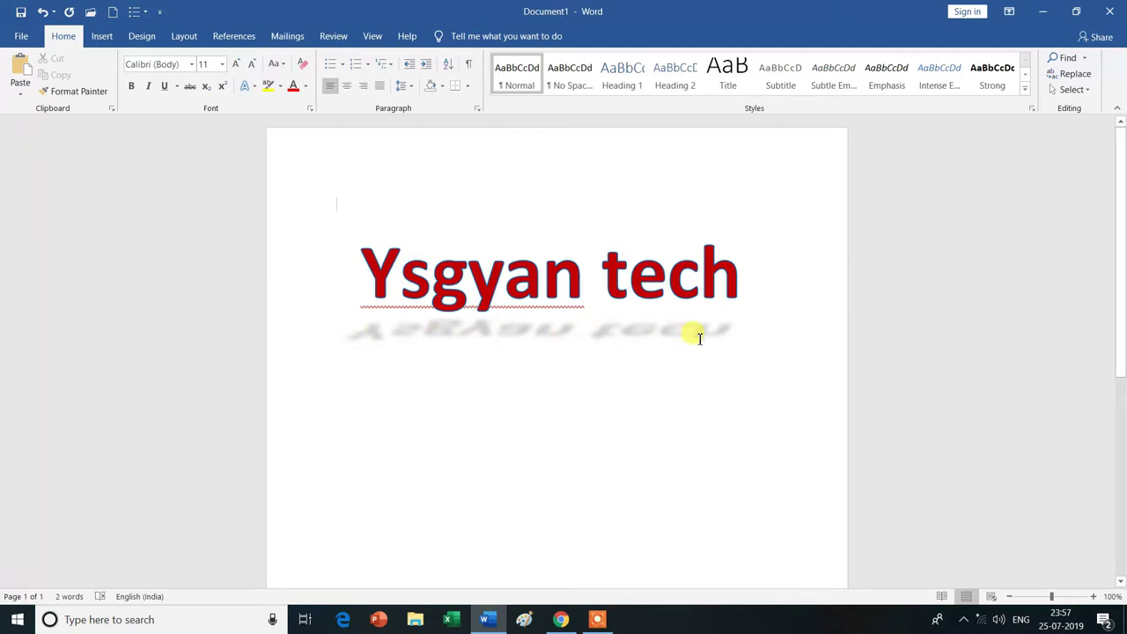
Remove the shadow from the title and bring up the Insert WordArt style gallery.
click(585, 358)
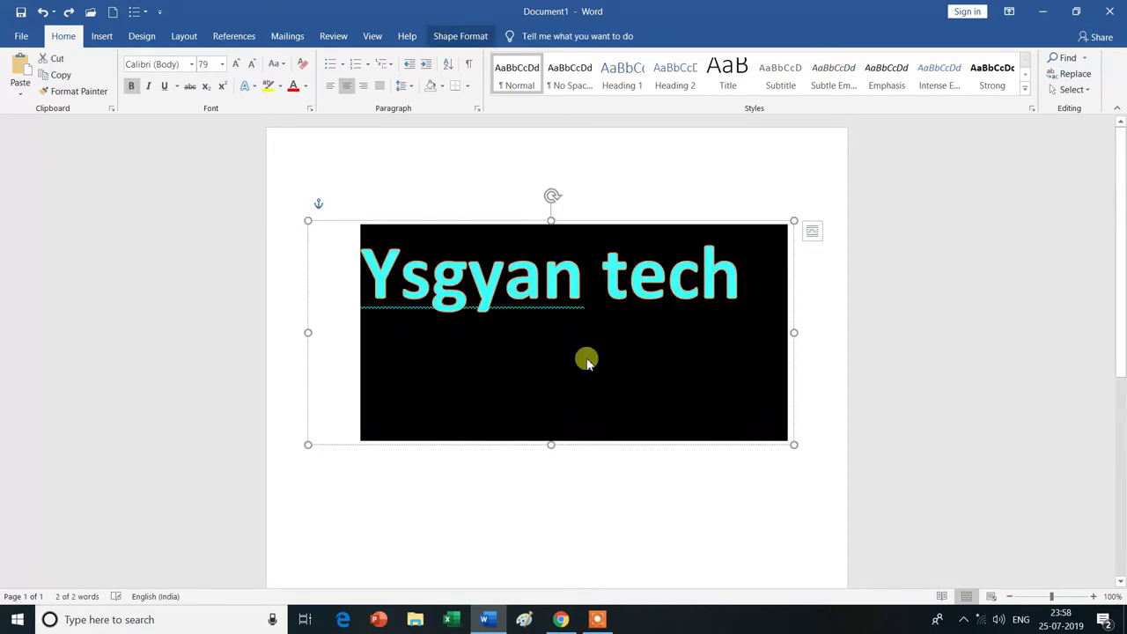
click(595, 473)
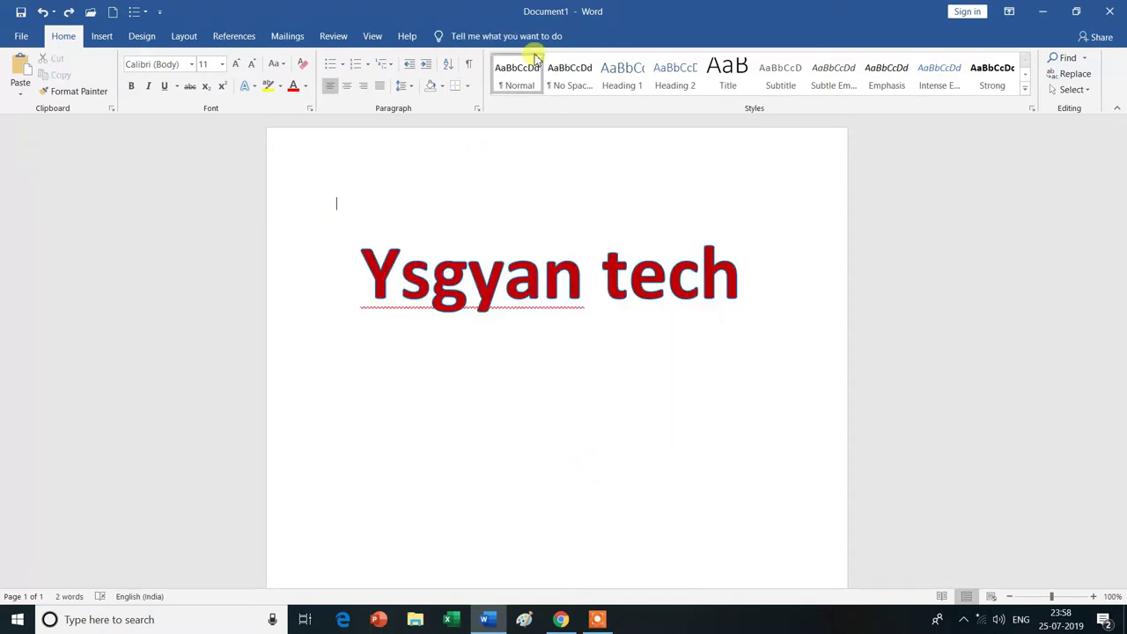
click(507, 263)
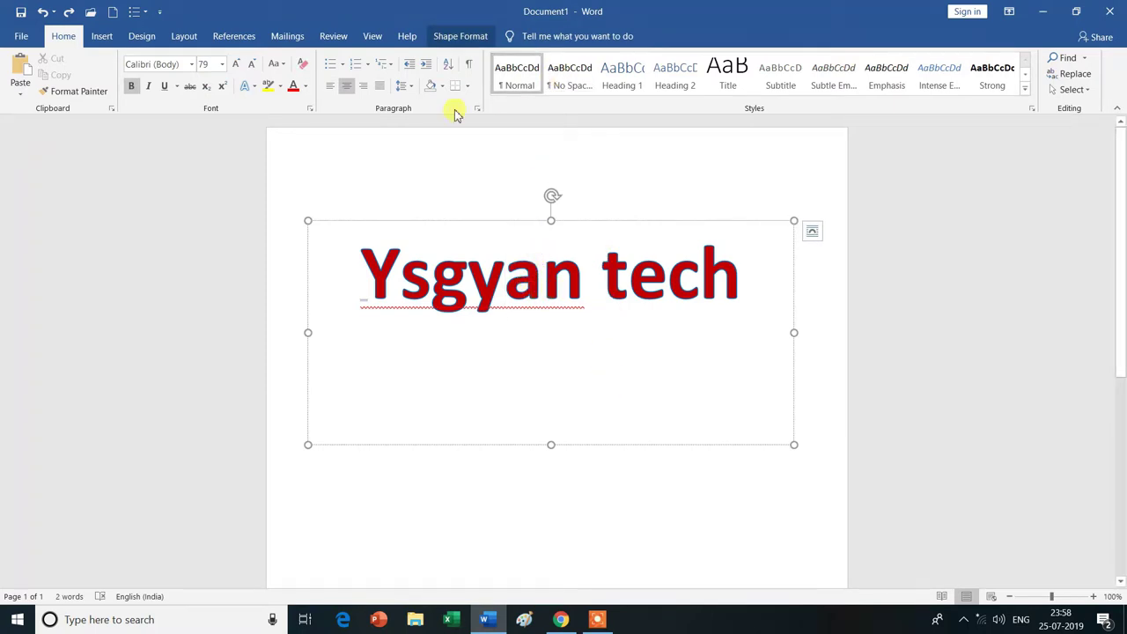
click(101, 36)
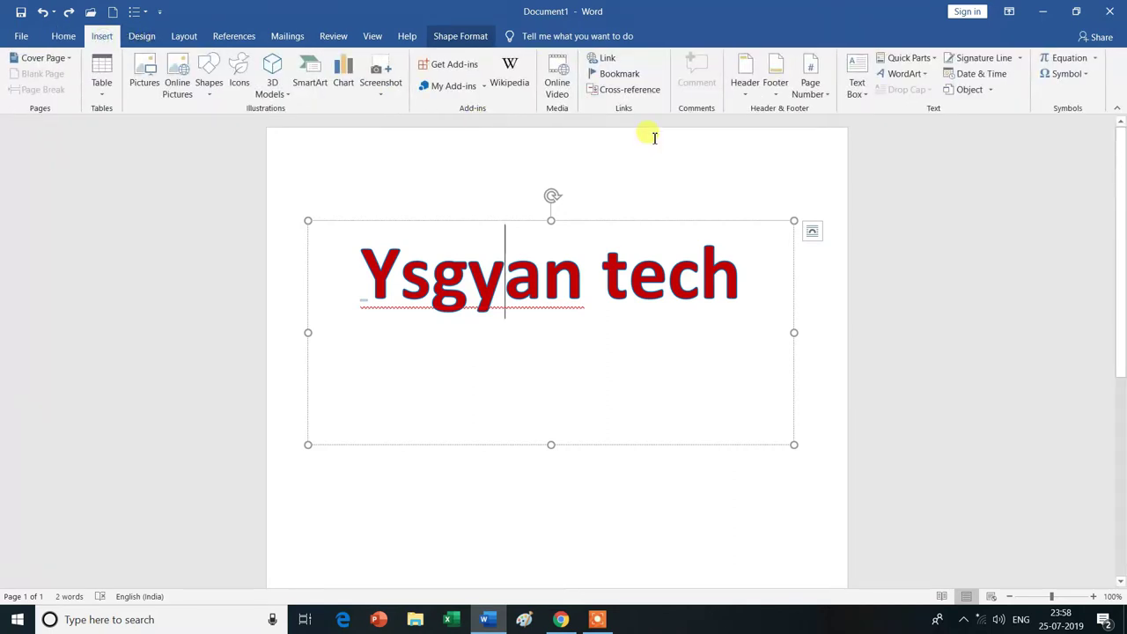
click(922, 74)
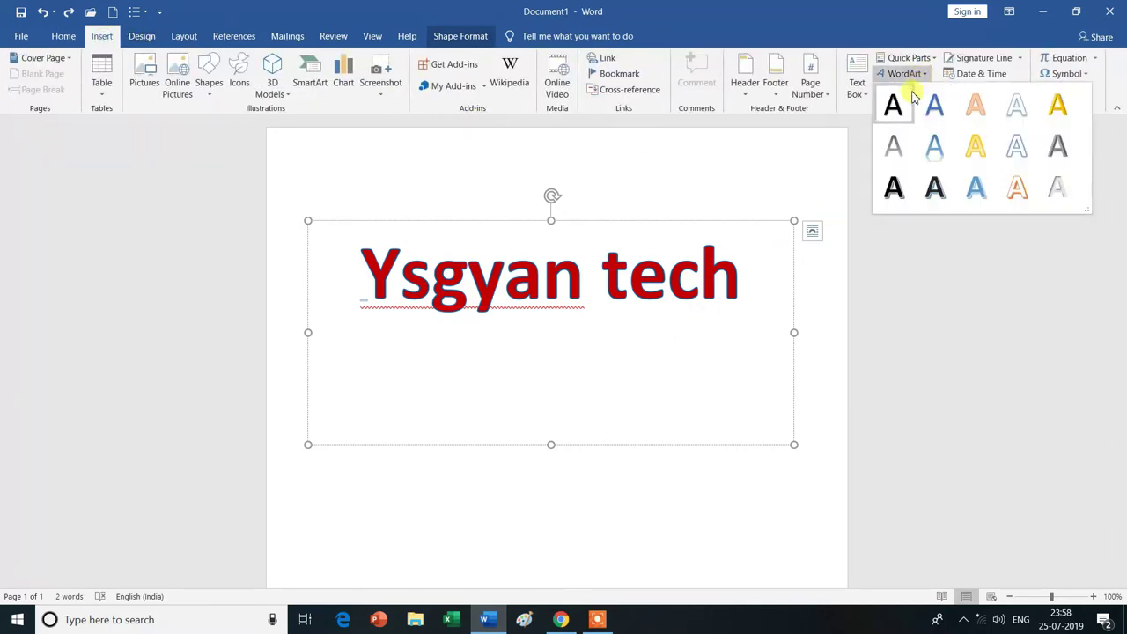
Close the WordArt gallery and reselect the Ysgyan tech title box.
click(718, 341)
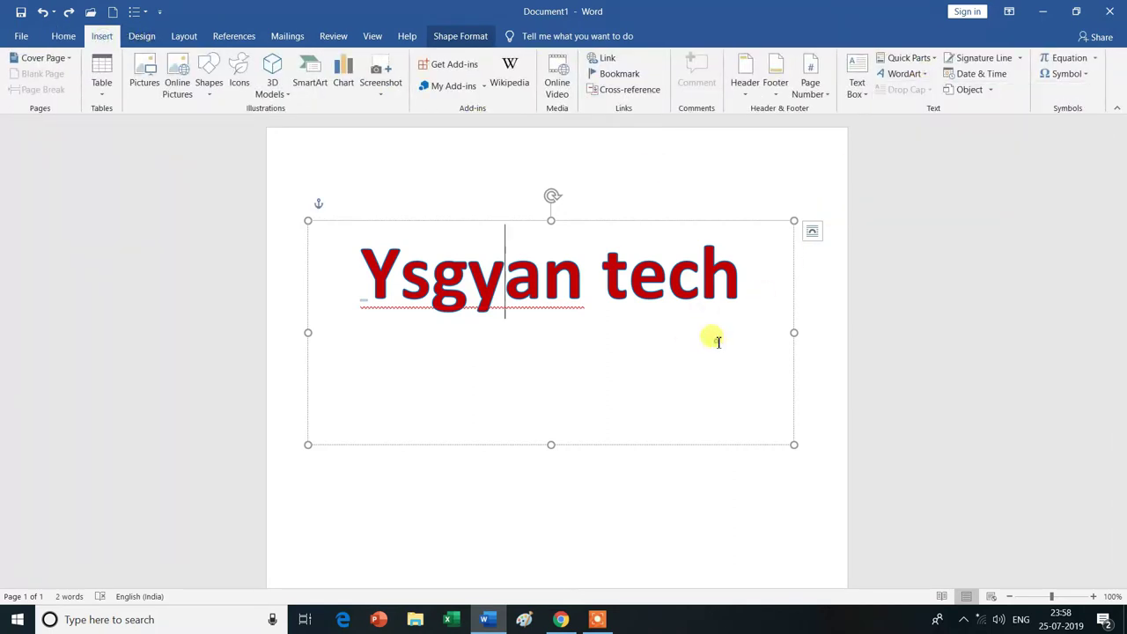
click(625, 562)
click(554, 245)
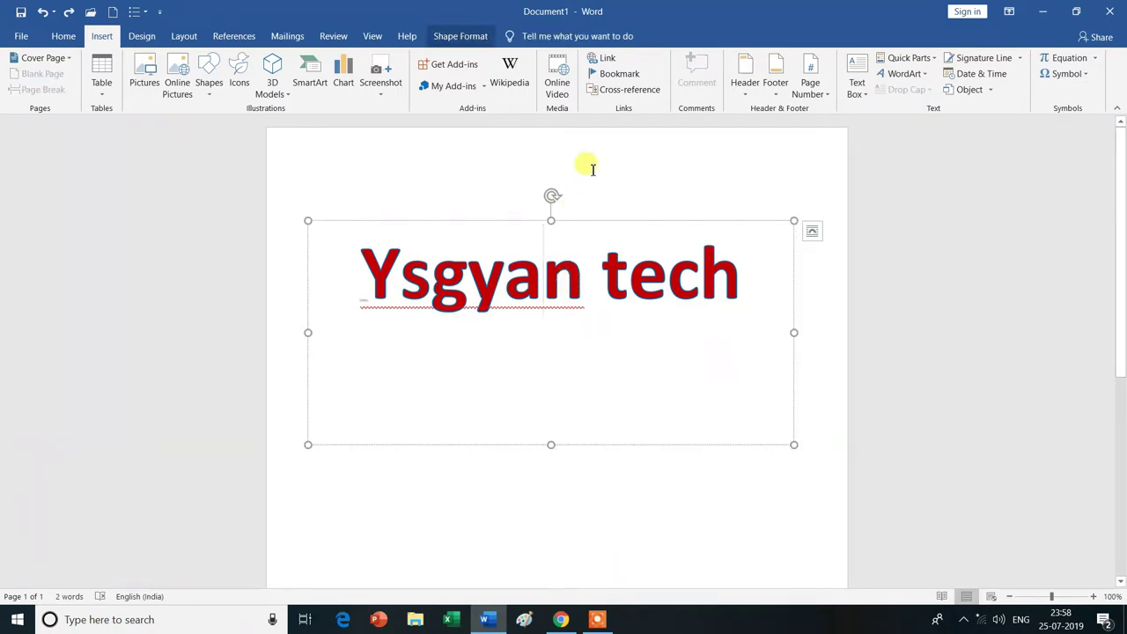
click(618, 252)
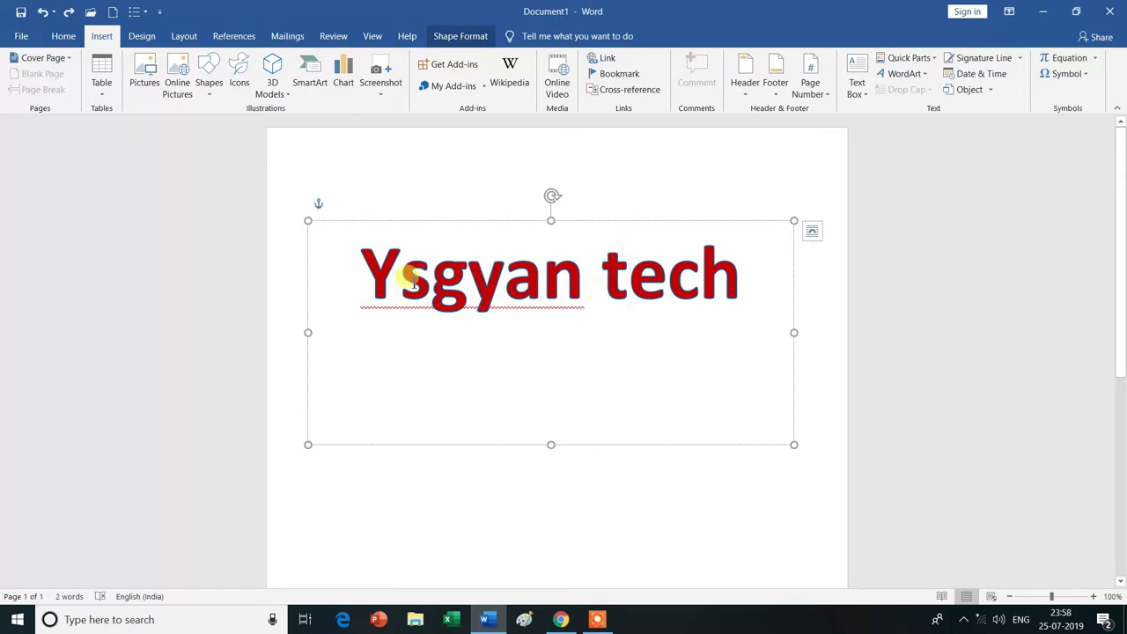
drag(363, 256, 775, 298)
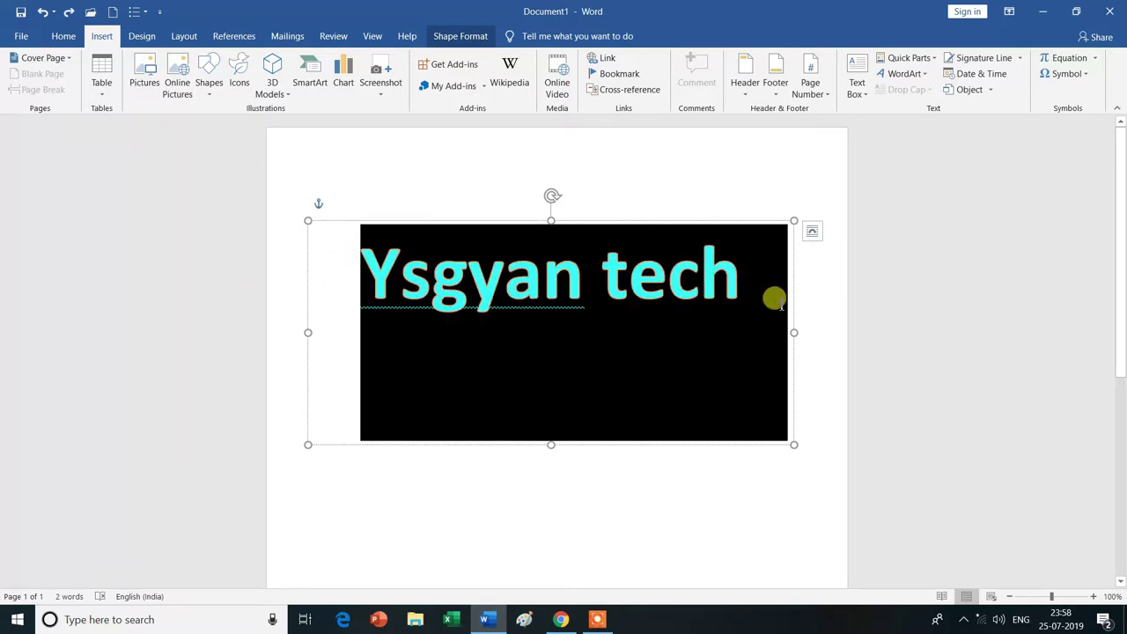
click(667, 487)
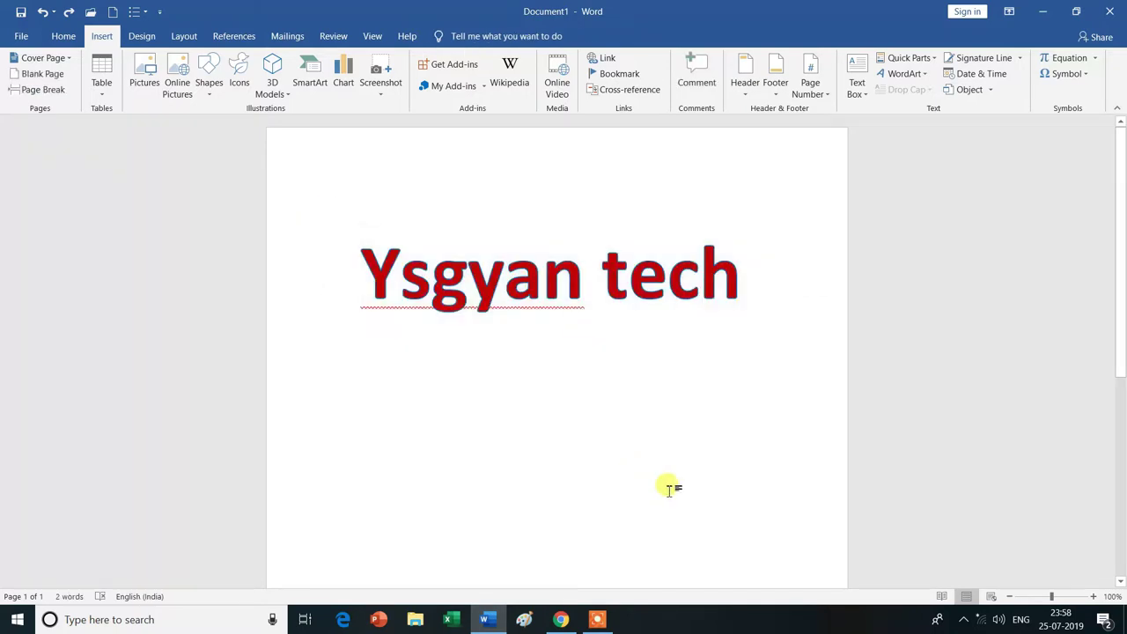
click(584, 273)
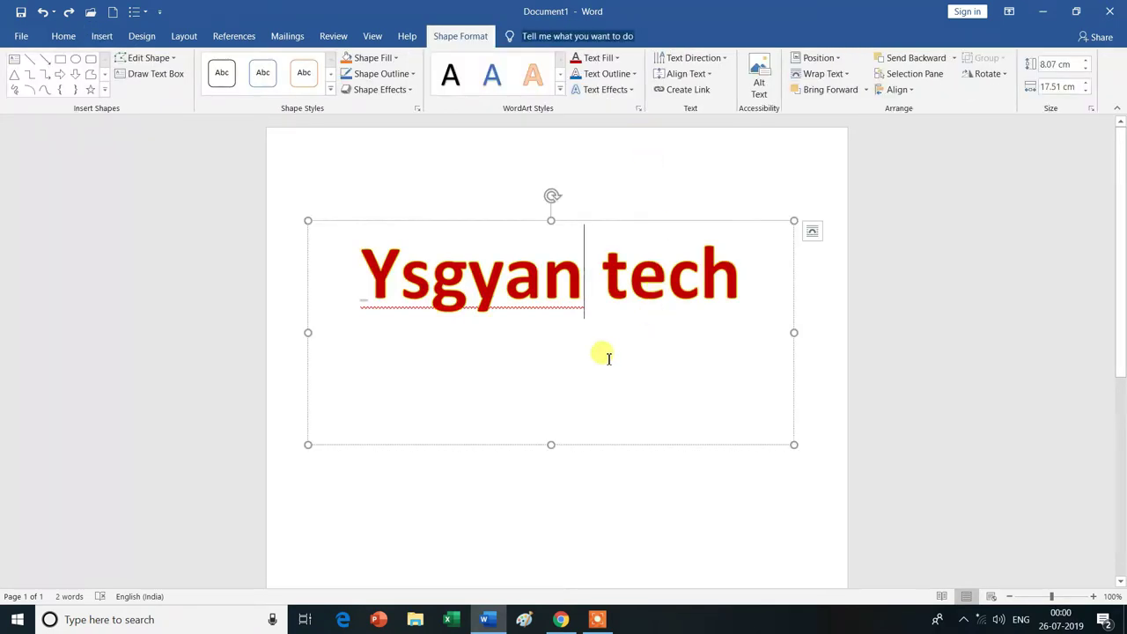
Add a Half Reflection: 4 point offset beneath the selected Ysgyan tech text.
click(632, 92)
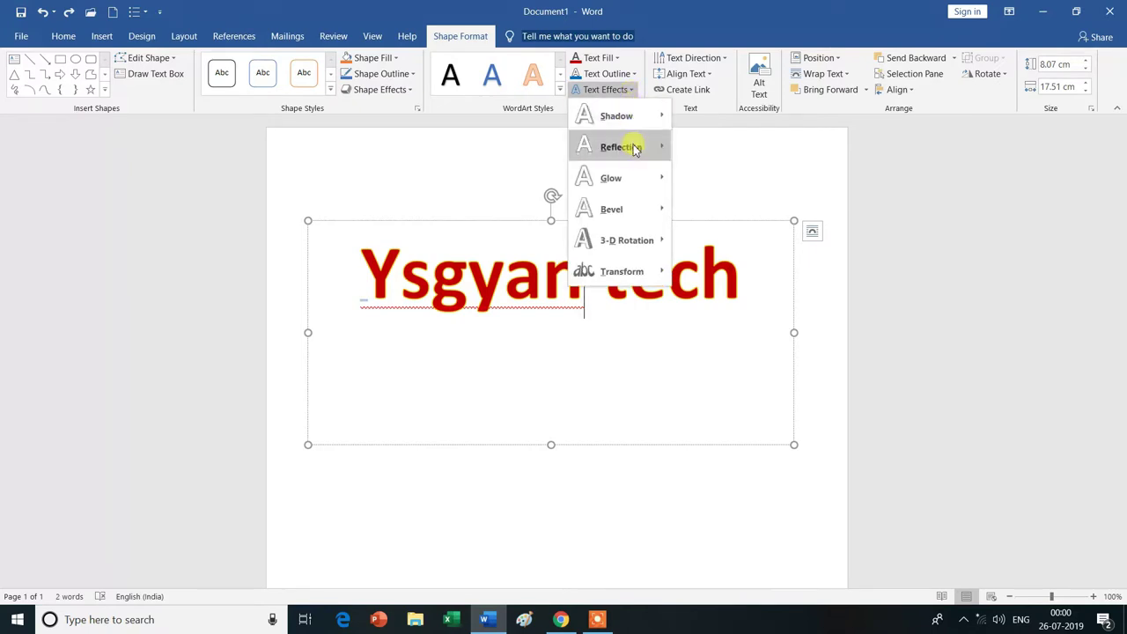
mouse_move(623, 152)
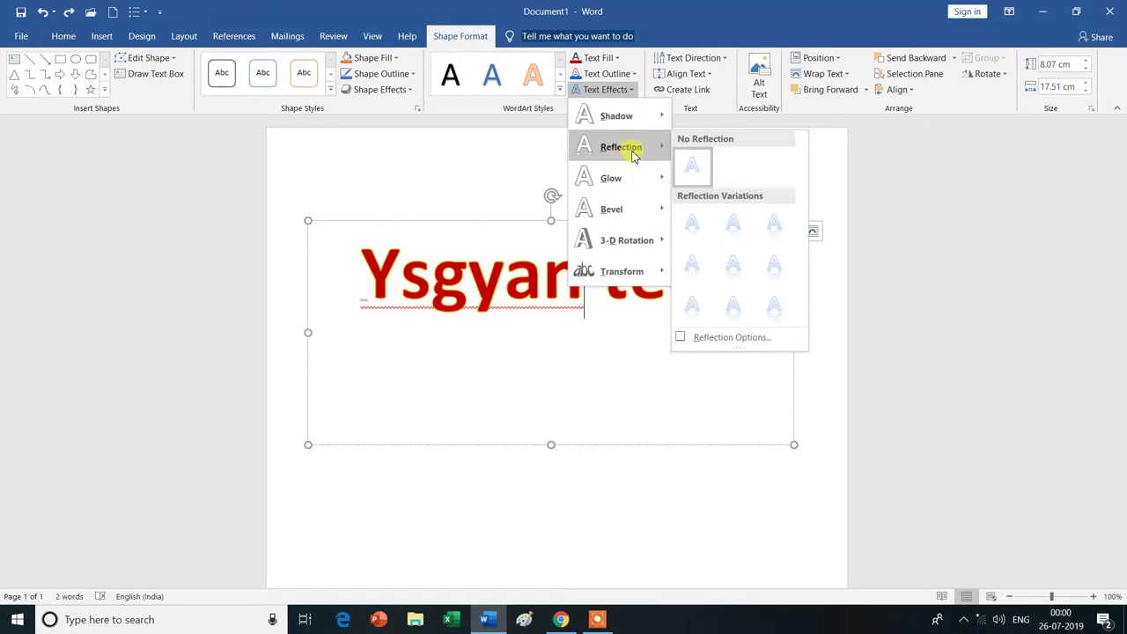
click(686, 509)
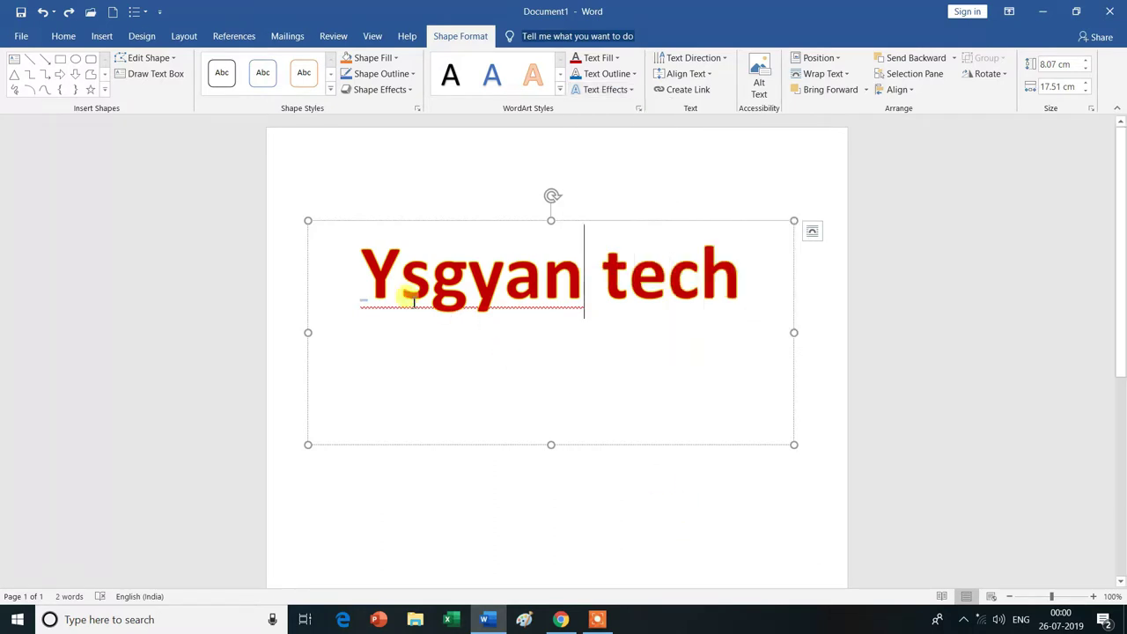
mouse_move(353, 248)
mouse_down()
mouse_move(520, 280)
mouse_move(684, 282)
mouse_up()
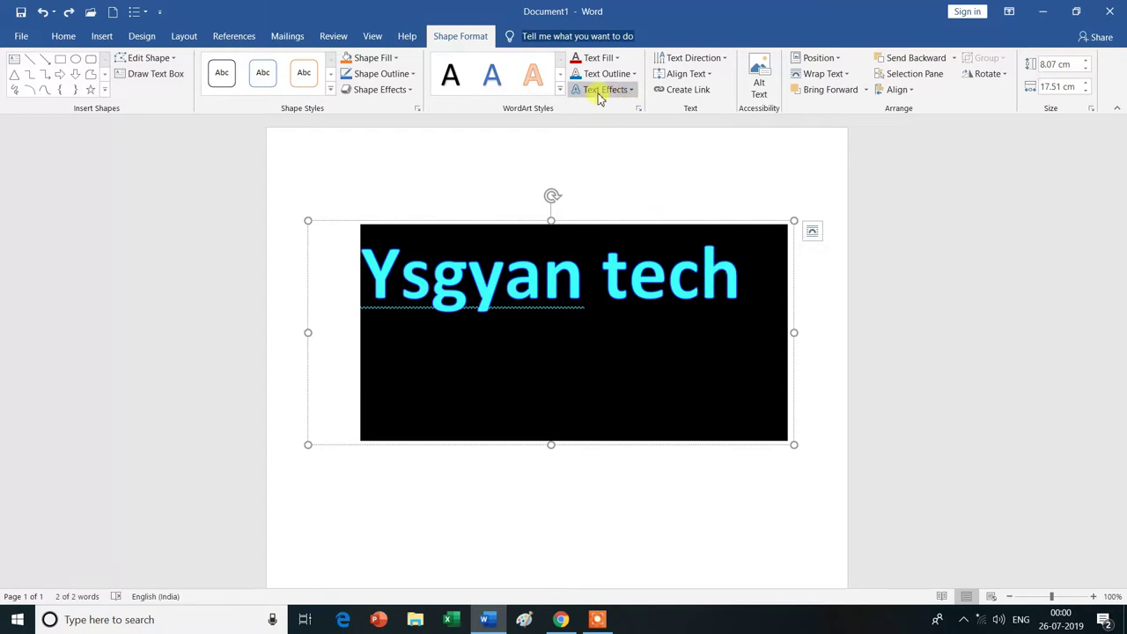
click(632, 95)
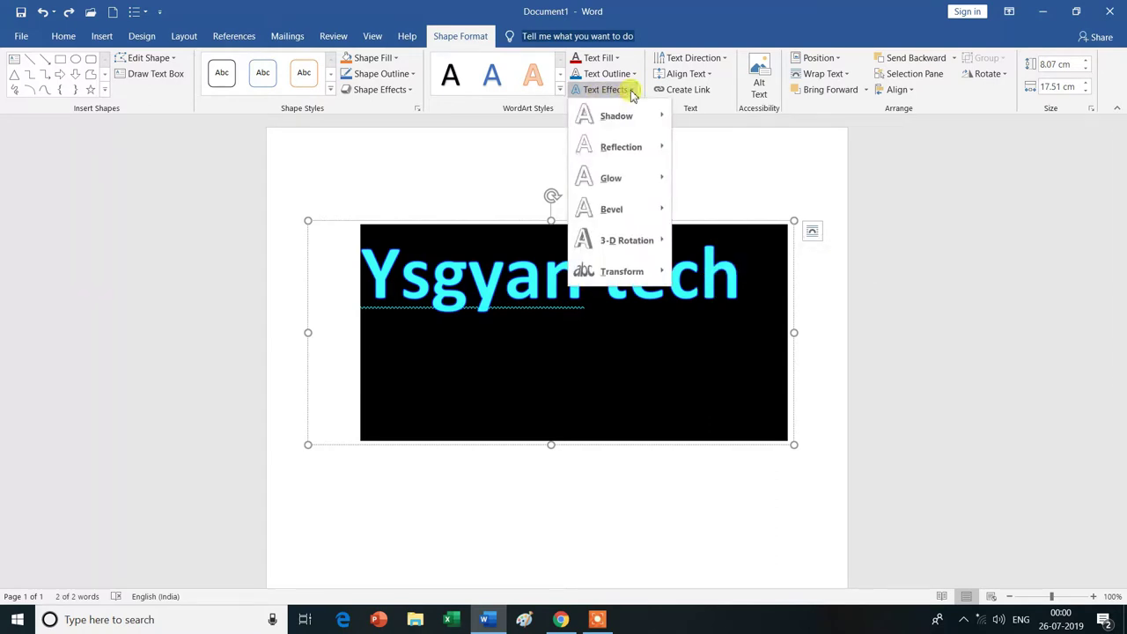
mouse_move(629, 151)
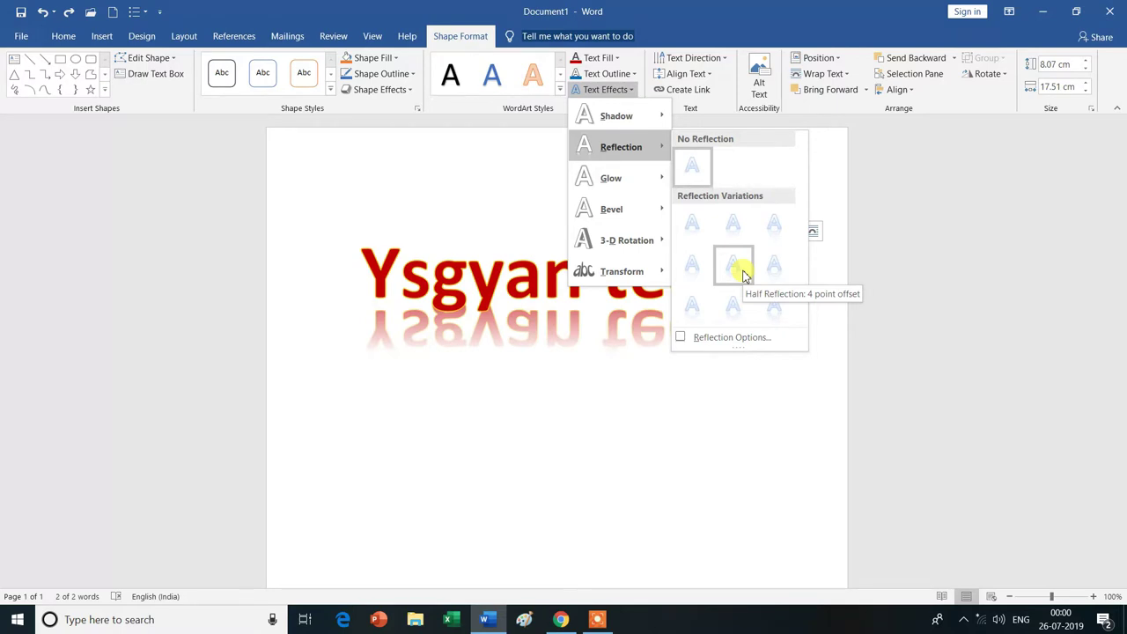
click(742, 276)
click(685, 468)
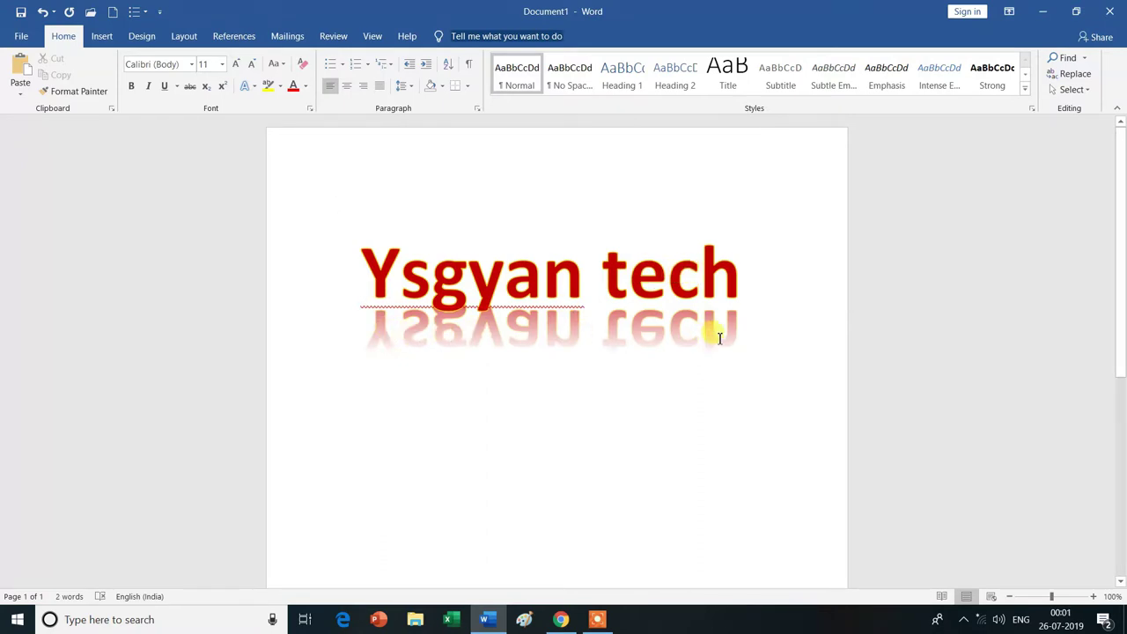
Undo the reflection on the Ysgyan tech title and reselect the box.
click(681, 427)
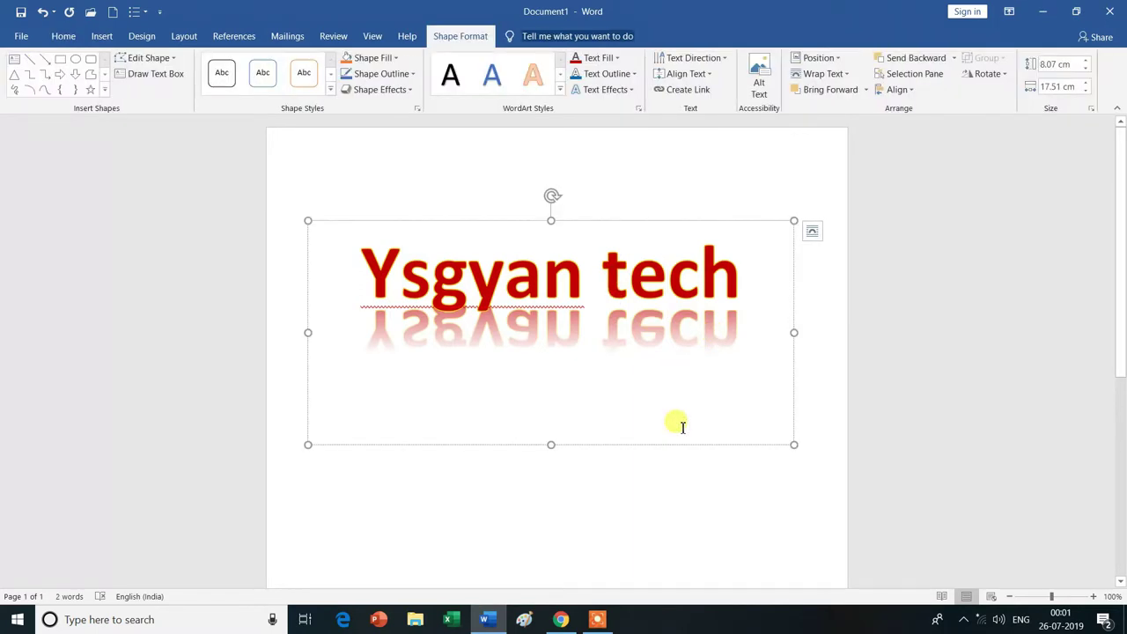
key(ctrl+z)
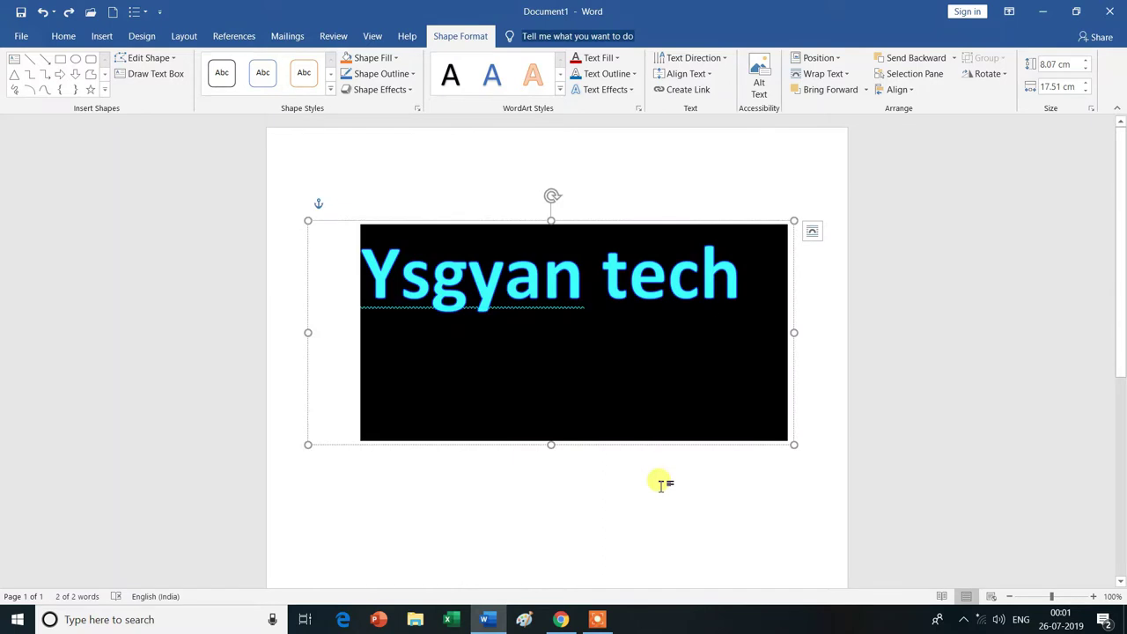
click(660, 484)
click(547, 278)
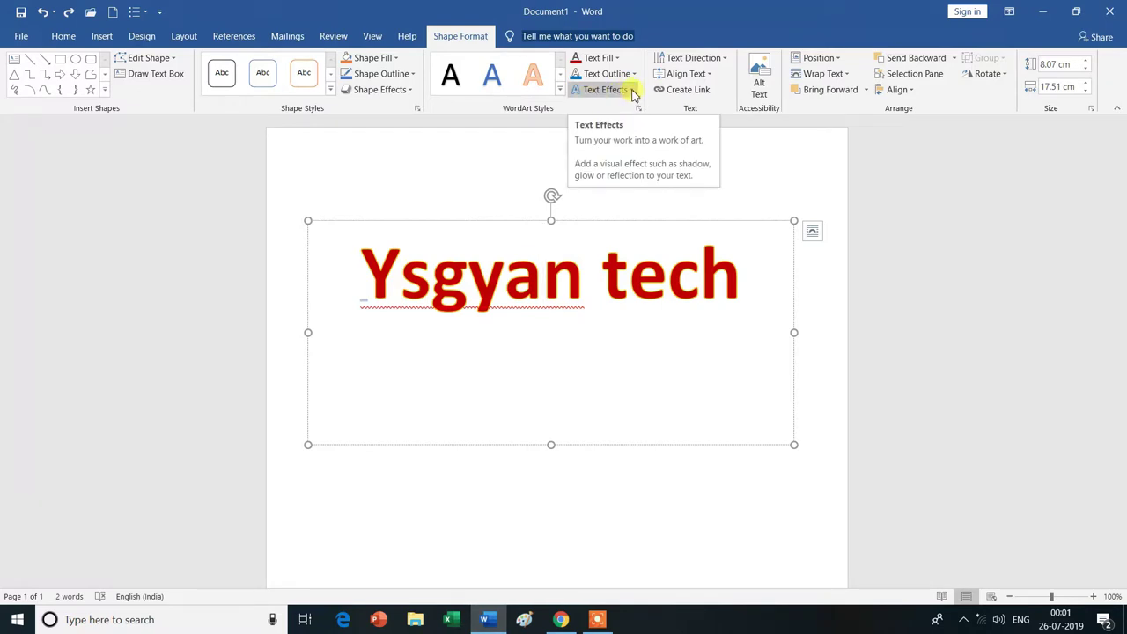
Apply Glow: 18 point; Green, Accent color 6 to the word Ysgyan.
click(633, 91)
mouse_move(637, 186)
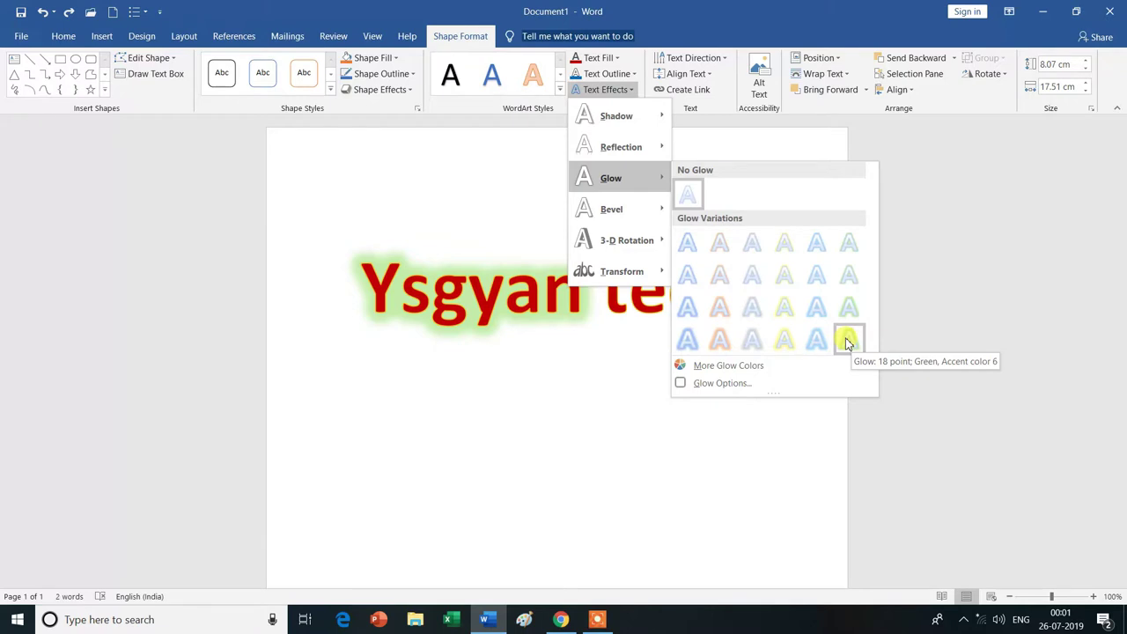
click(847, 342)
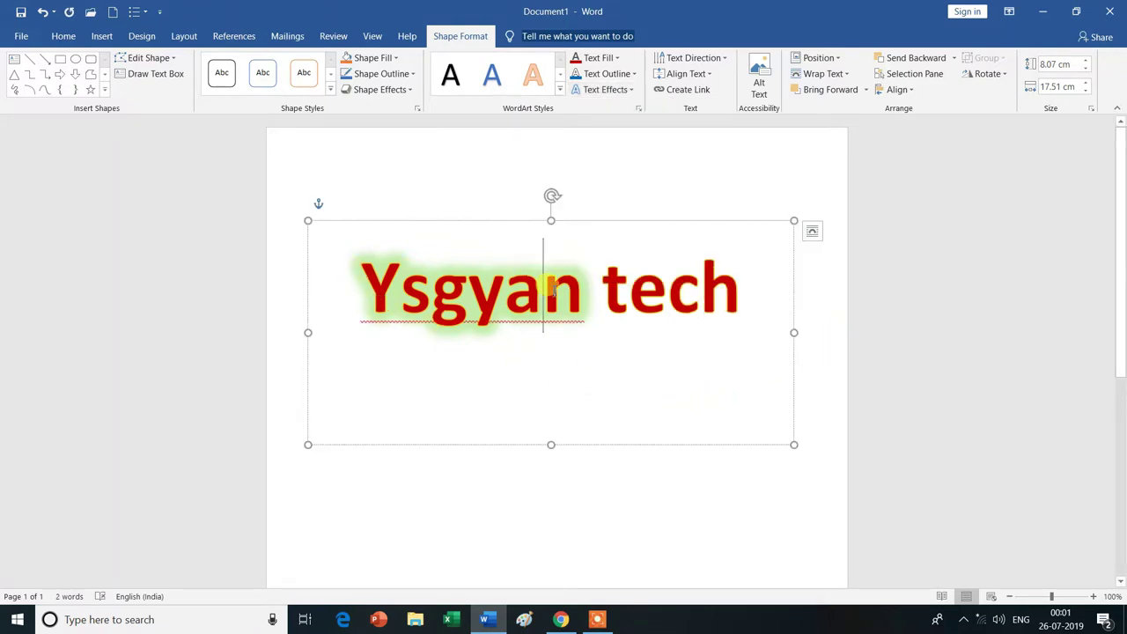
Apply the same 18 point green glow to the word tech.
drag(602, 284, 740, 282)
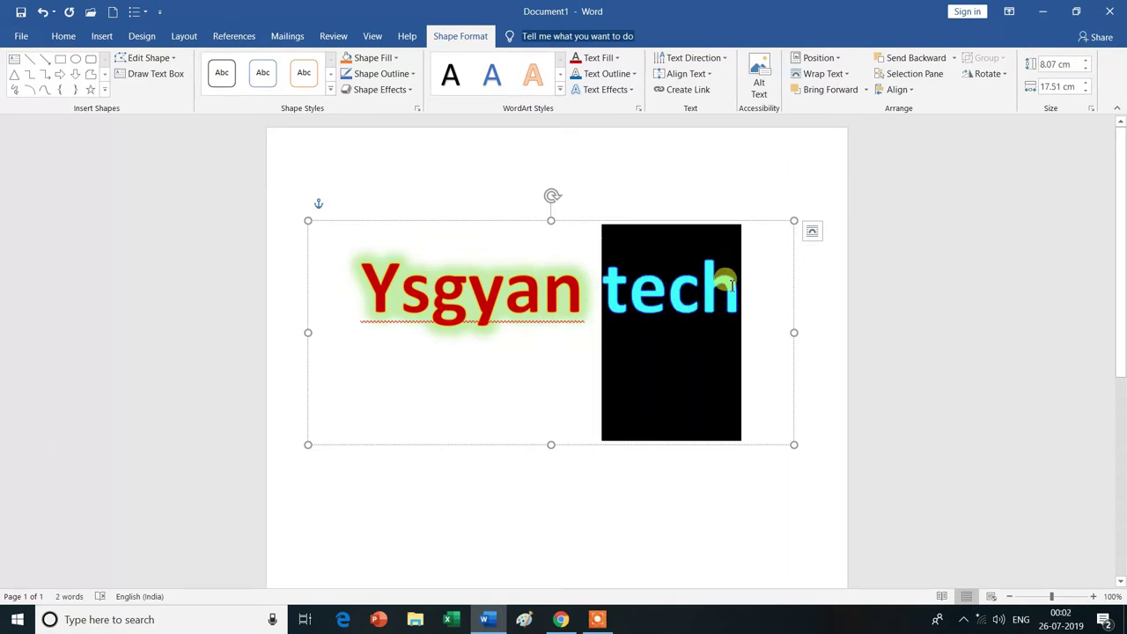
click(635, 94)
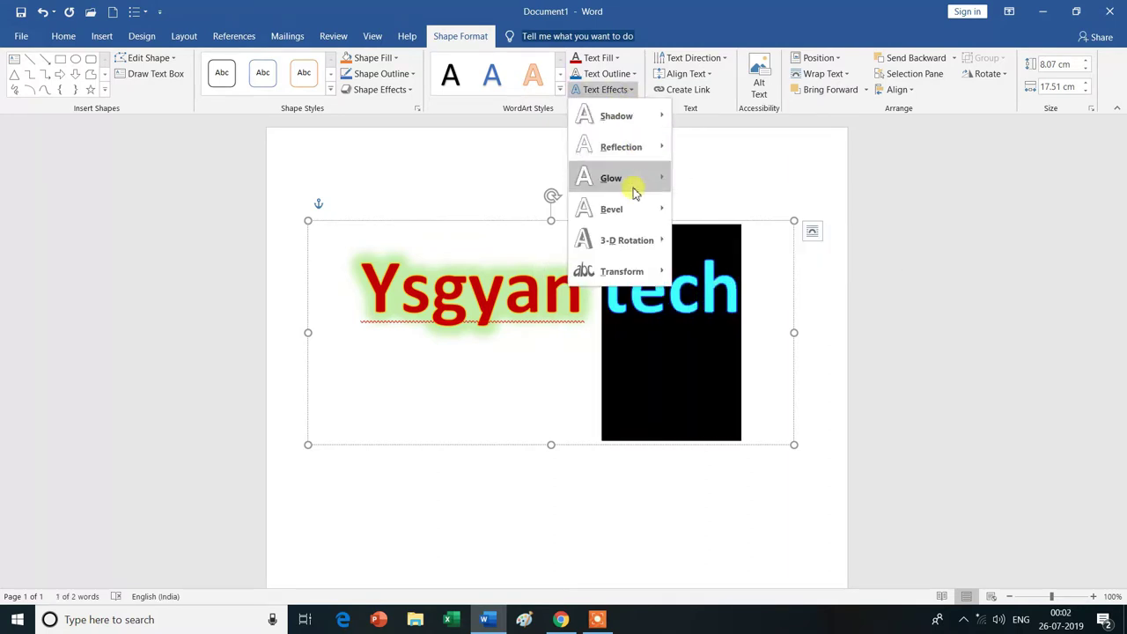
mouse_move(635, 188)
click(850, 336)
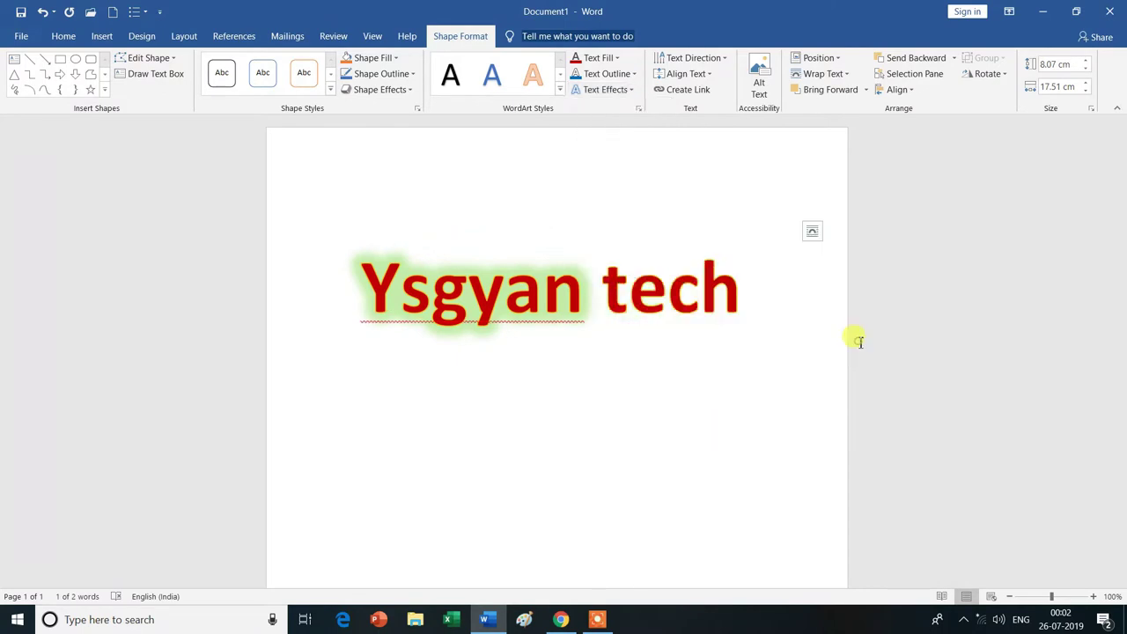
click(747, 467)
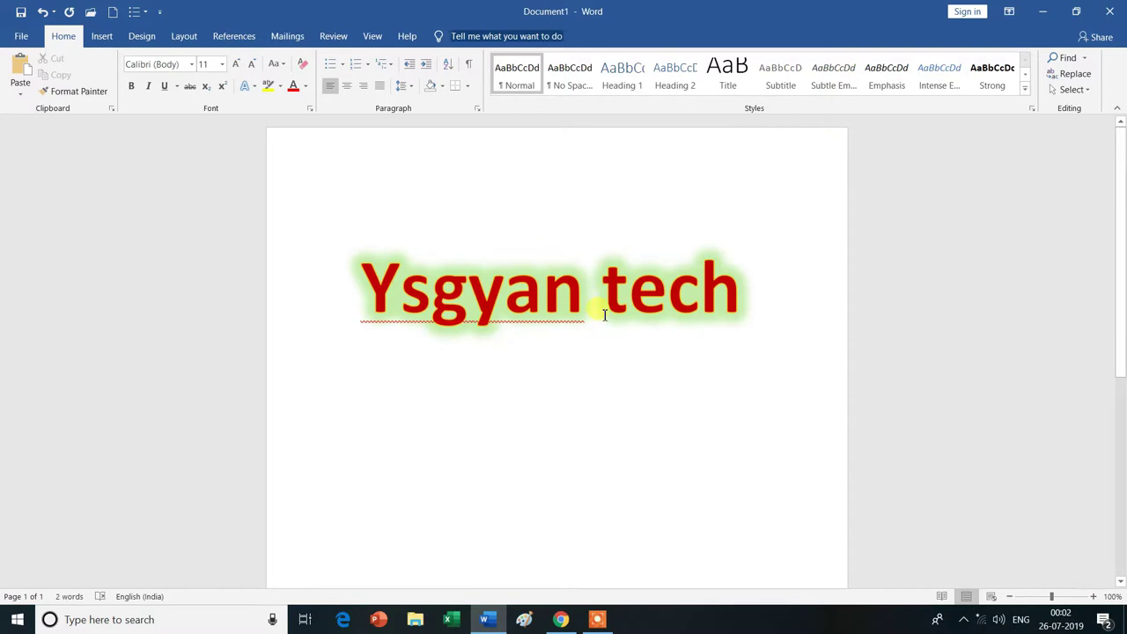
Undo the glow effects with Ctrl+Z so the title is plain red.
click(458, 293)
click(539, 319)
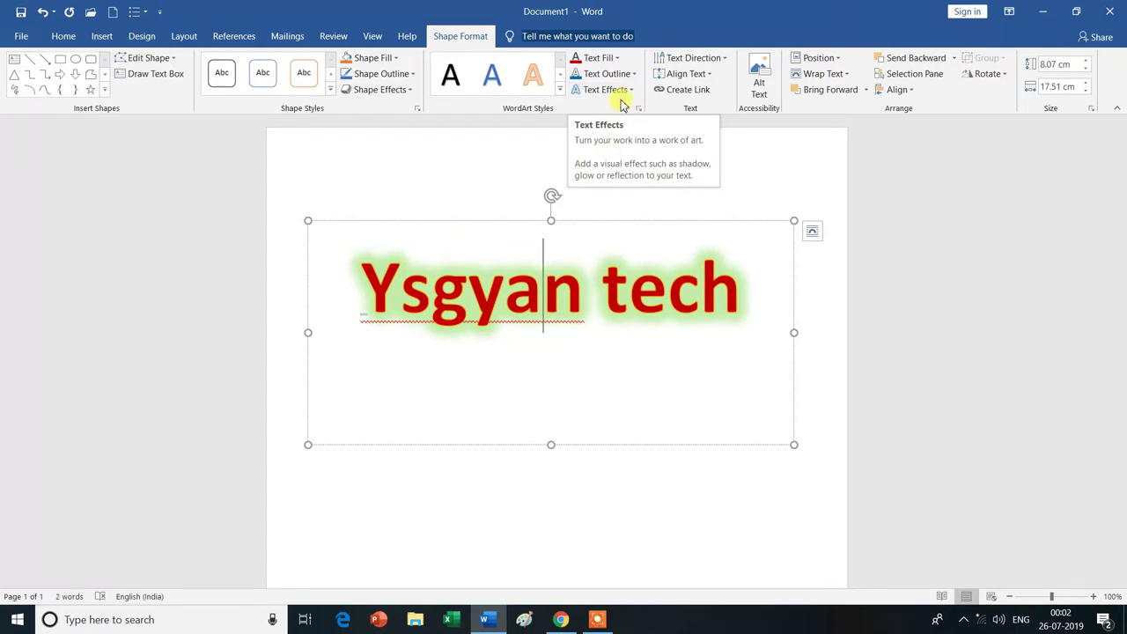
click(366, 263)
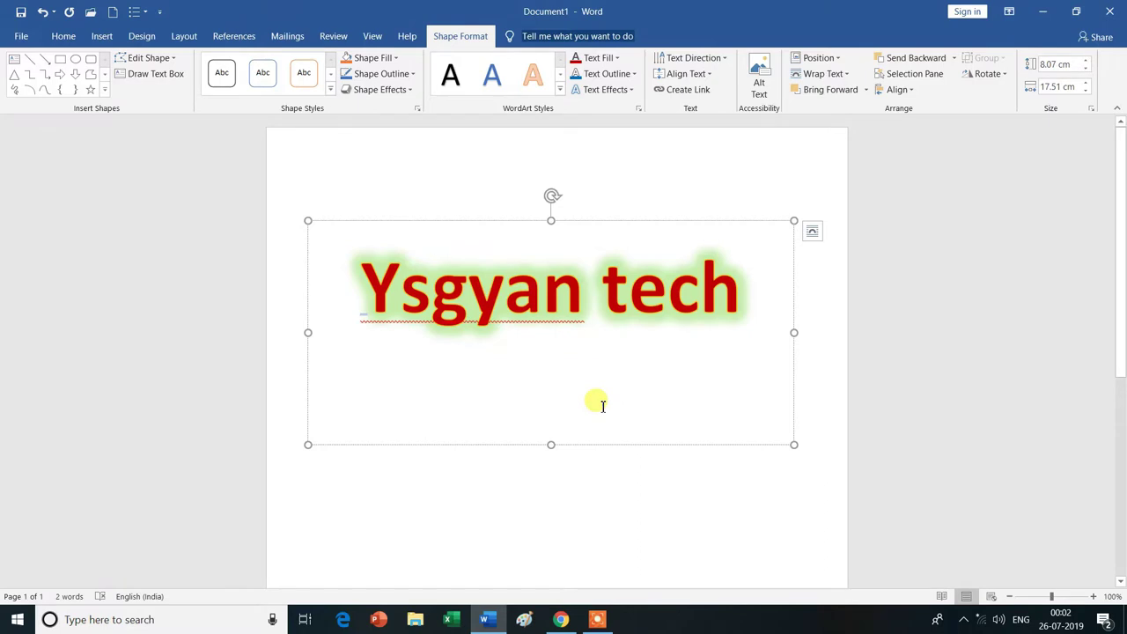
key(ctrl+z)
key(ctrl+z)
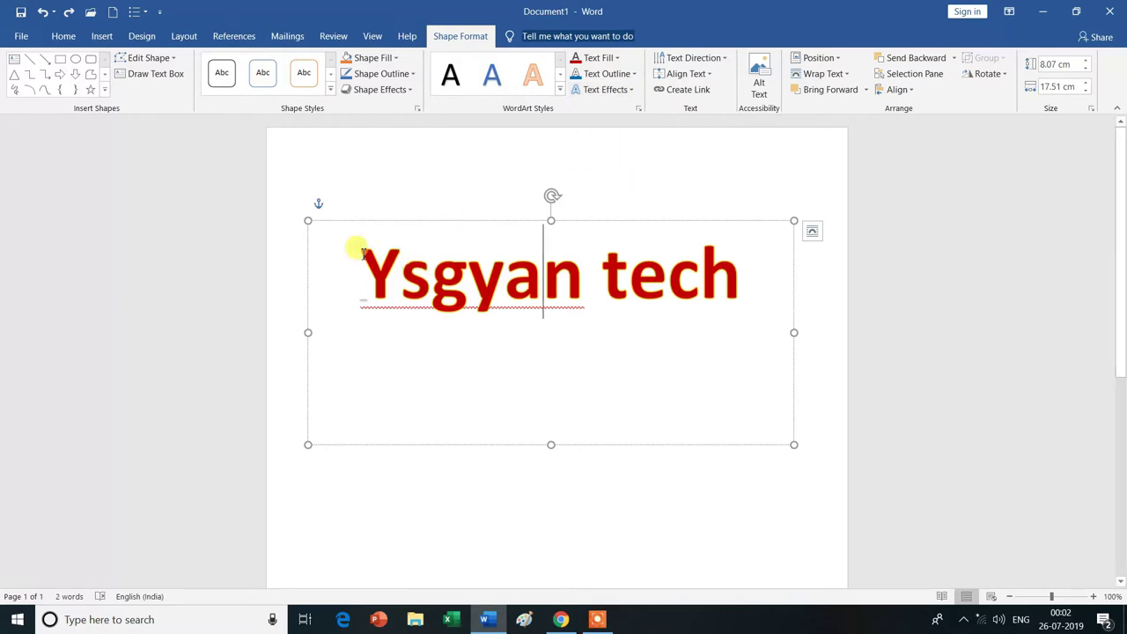
Apply a Soft Round bevel to the entire Ysgyan tech title text.
drag(362, 252, 673, 268)
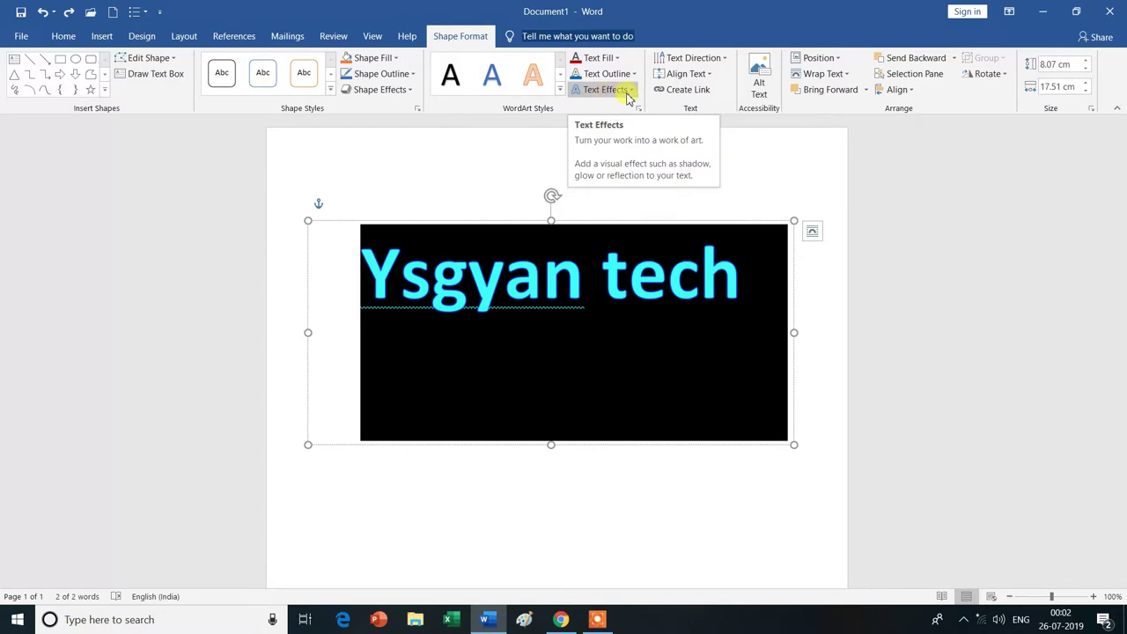
click(633, 94)
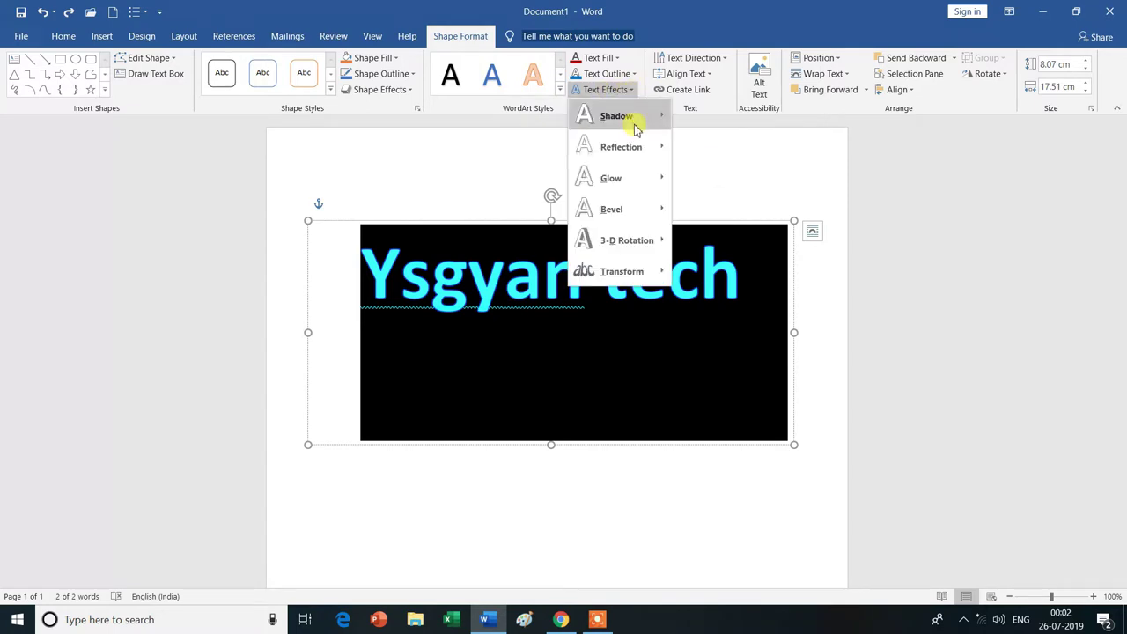
mouse_move(635, 215)
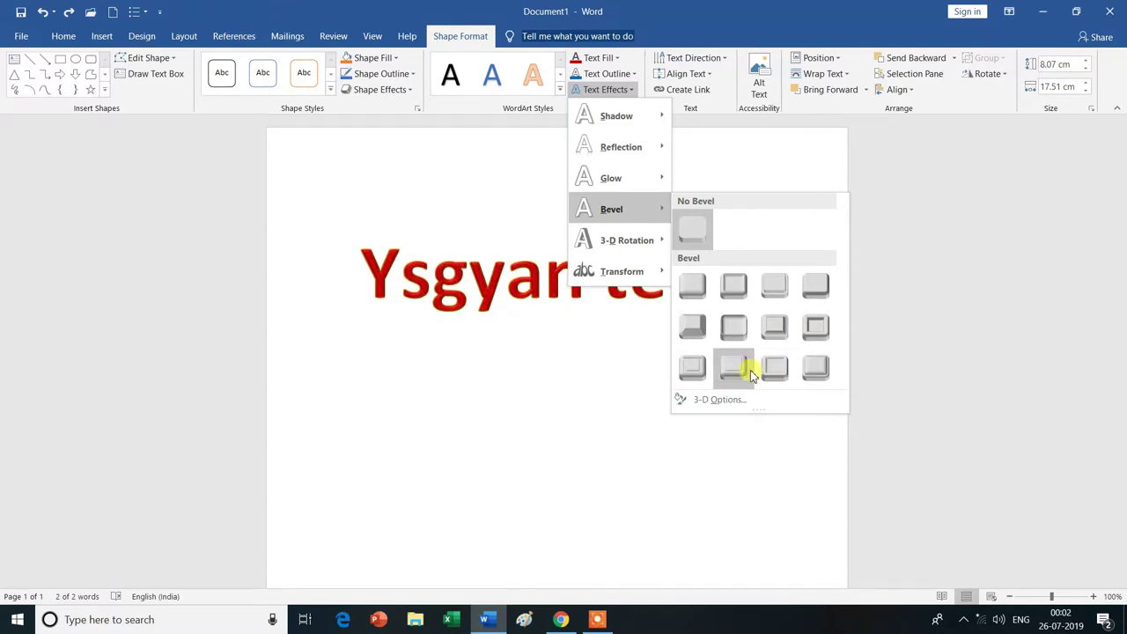
click(735, 325)
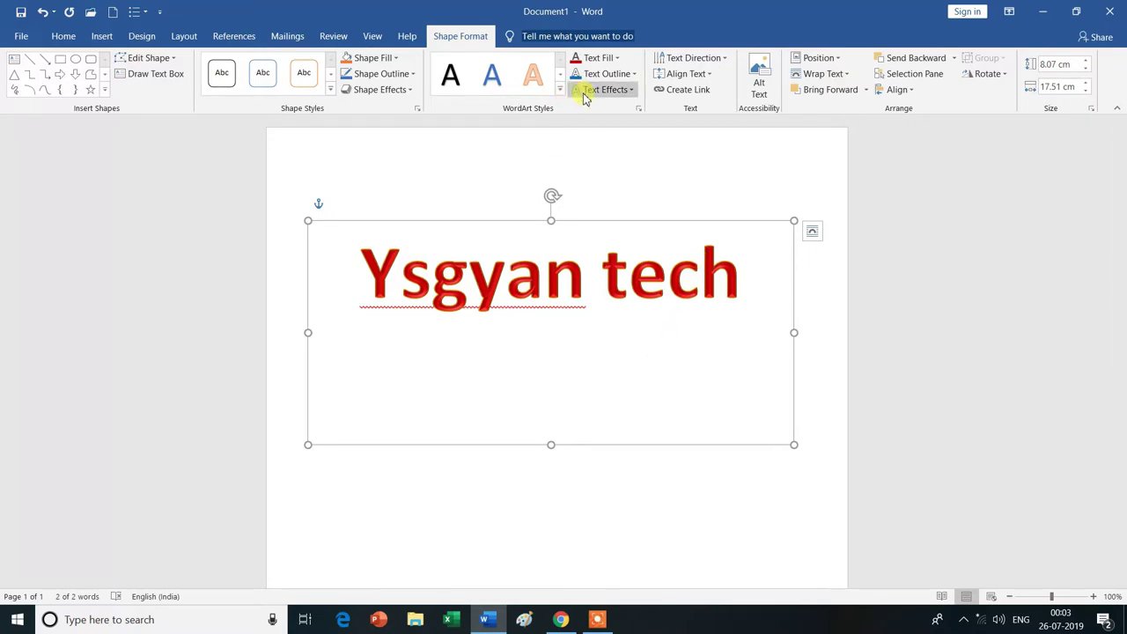
click(632, 91)
Give the 'Ysgyan tech' WordArt title a Parallel 3-D rotation preset so it slants diagonally.
click(604, 320)
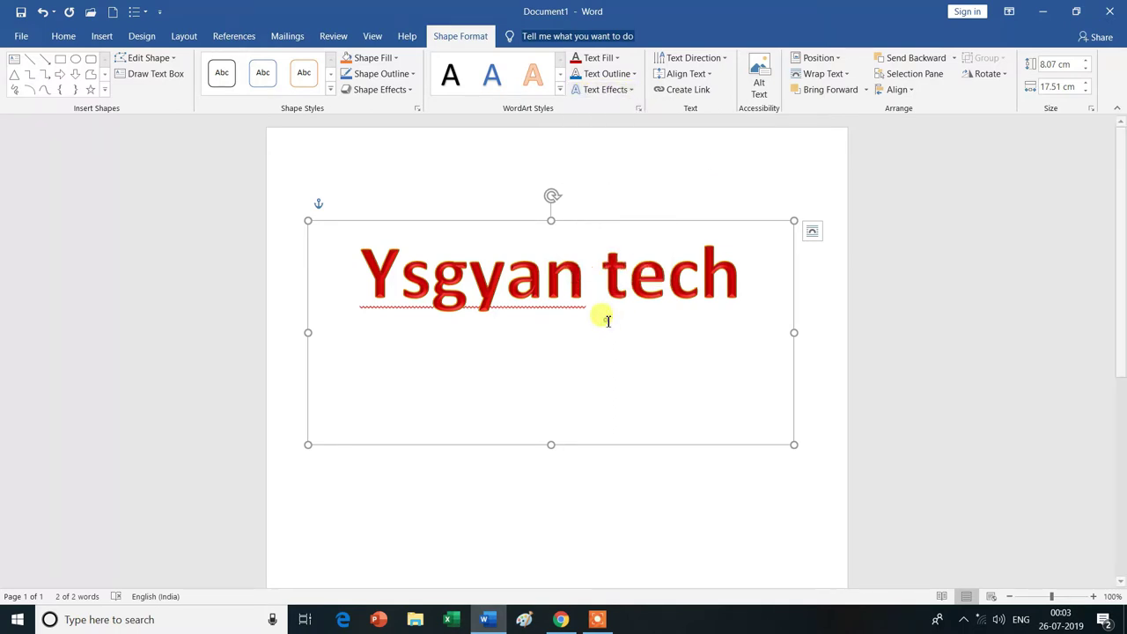
mouse_move(359, 255)
mouse_down()
mouse_move(632, 273)
mouse_move(674, 264)
mouse_up()
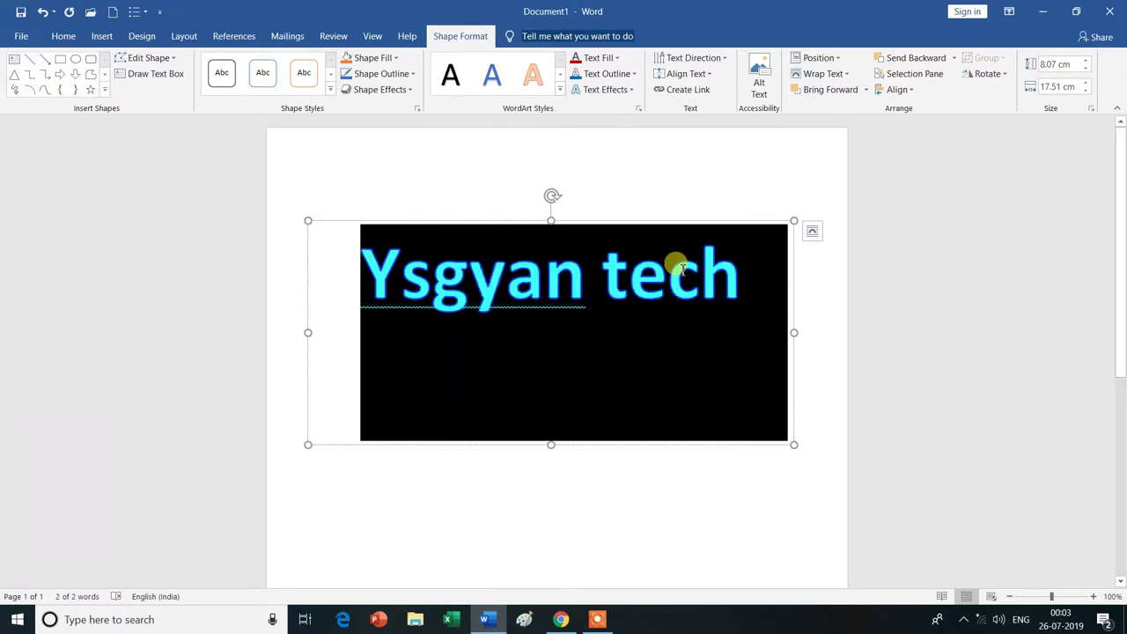
click(632, 91)
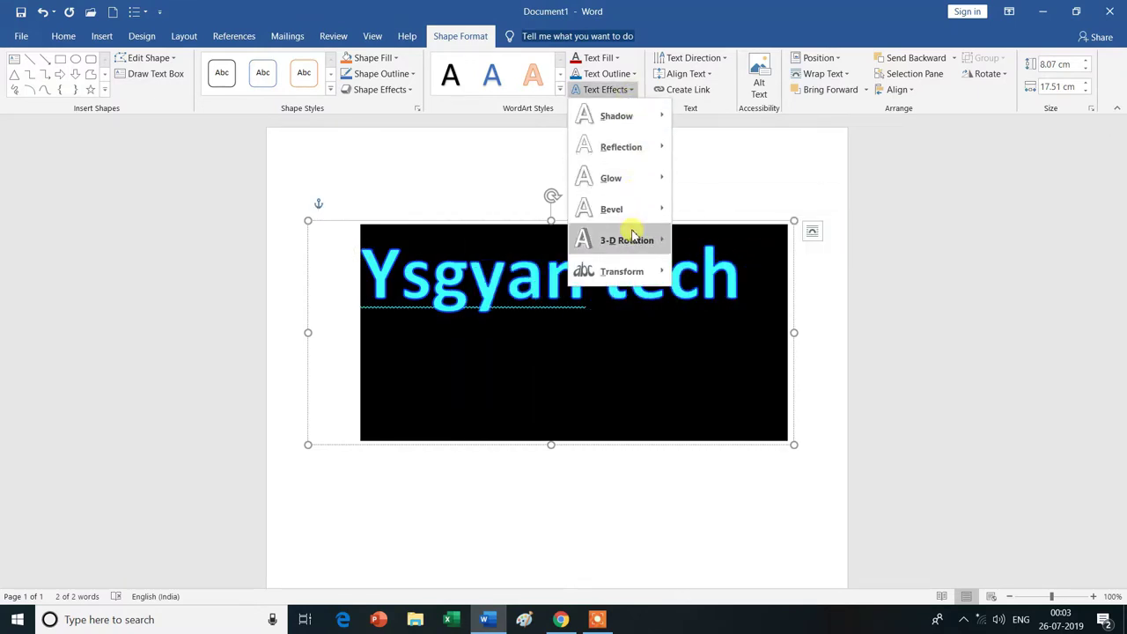
mouse_move(632, 238)
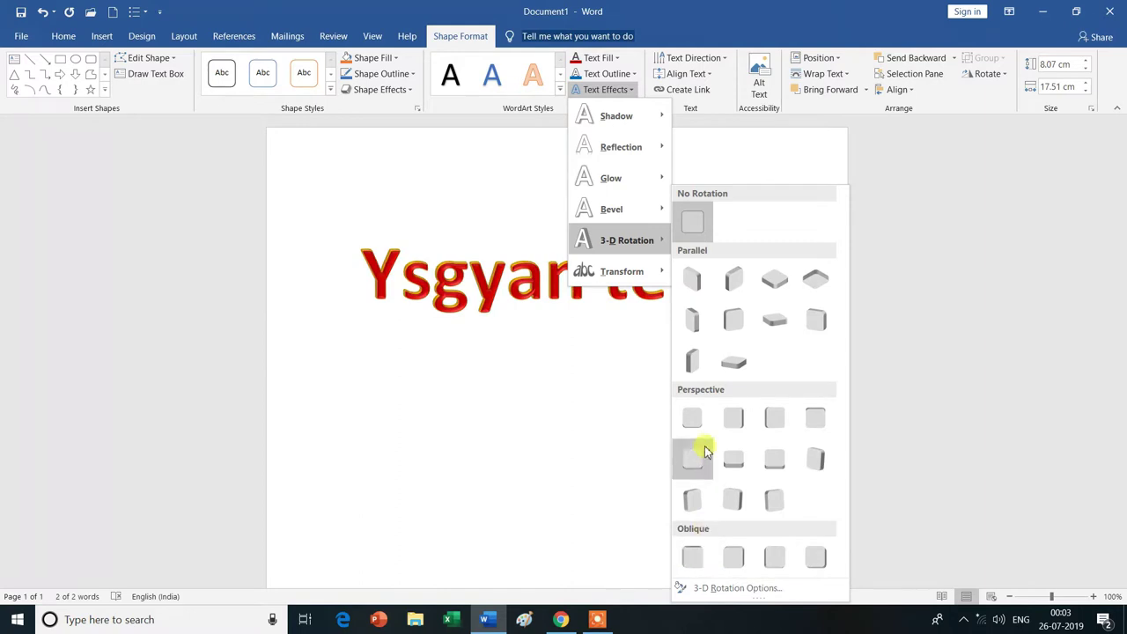
click(691, 326)
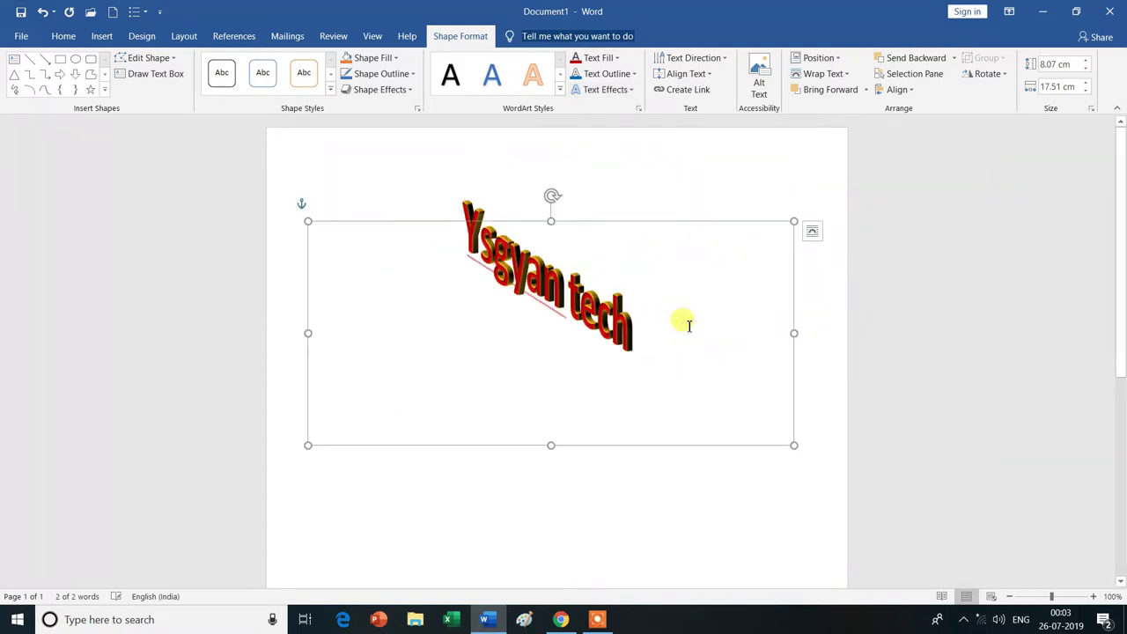
click(618, 497)
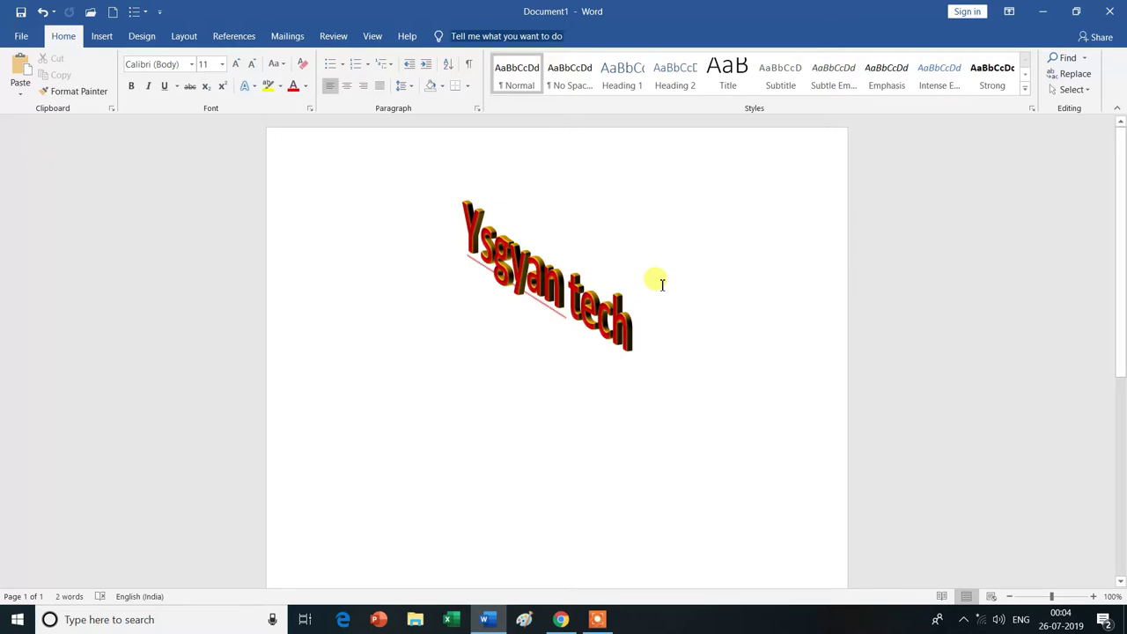
Undo the 3-D rotation and bevel effects on the 'Ysgyan tech' title.
key(ctrl+z)
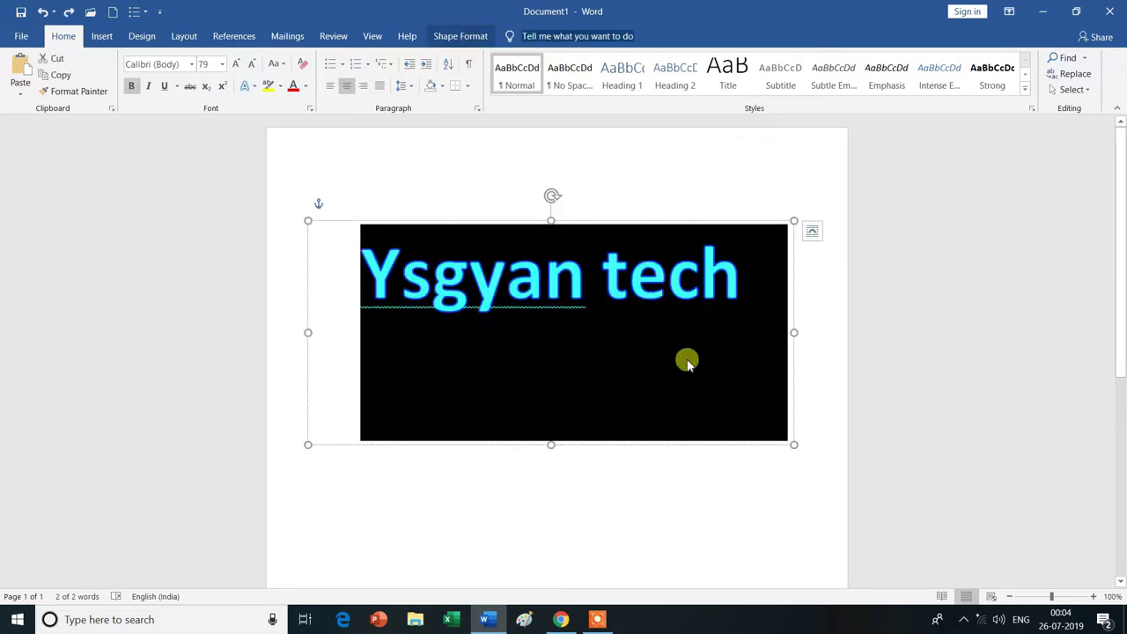
key(ctrl+z)
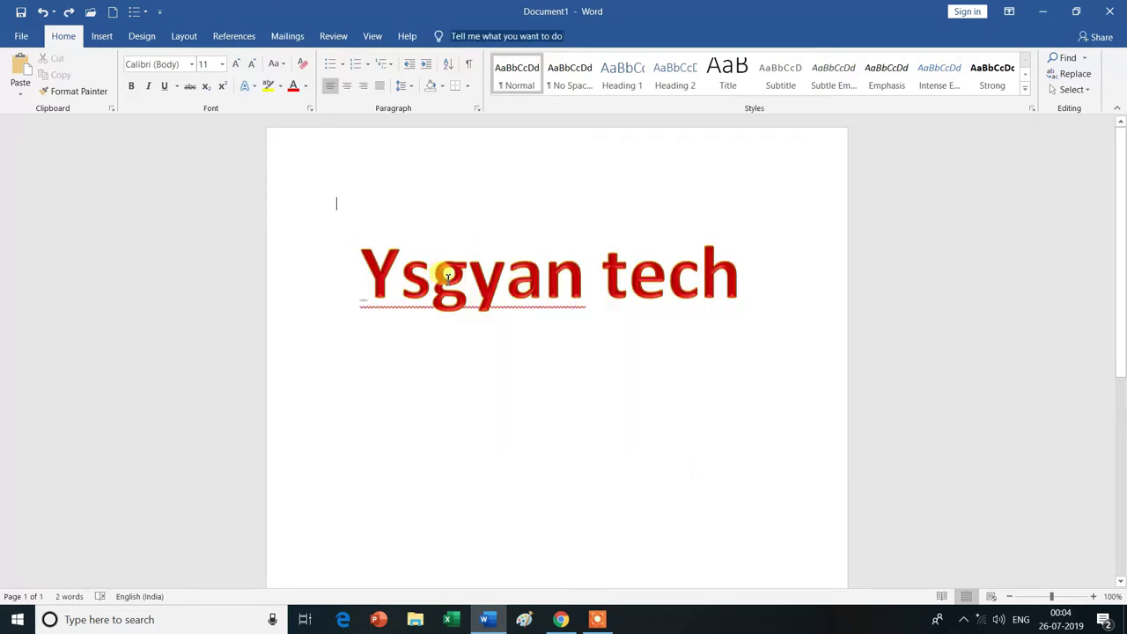
click(440, 275)
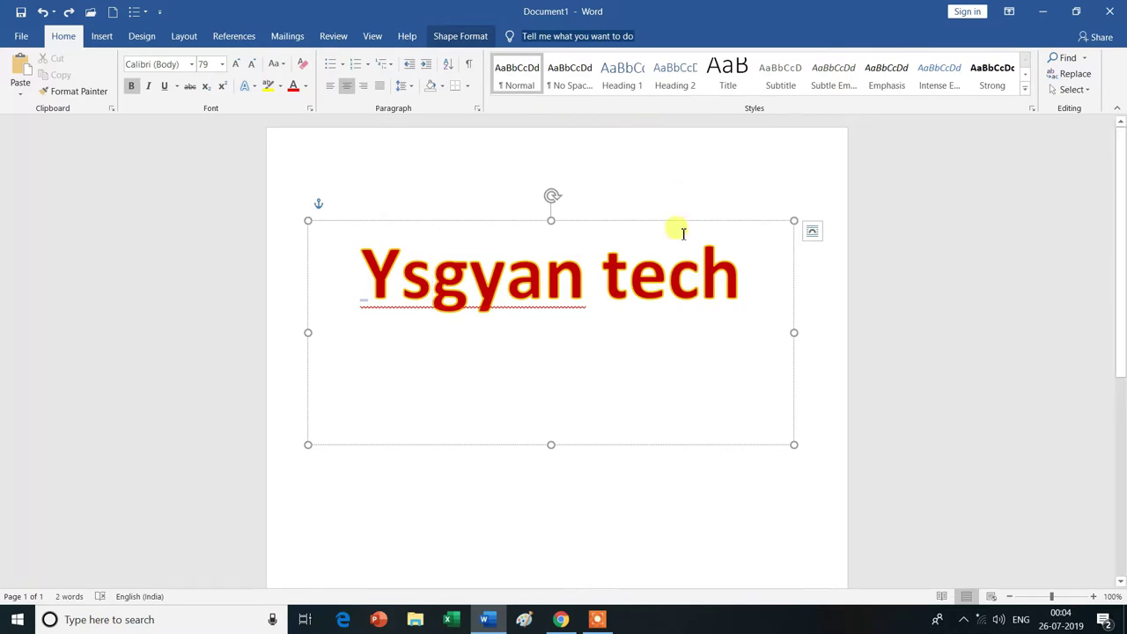
Curve the title along an Arch path and drag its box taller to flatten the arch.
click(456, 36)
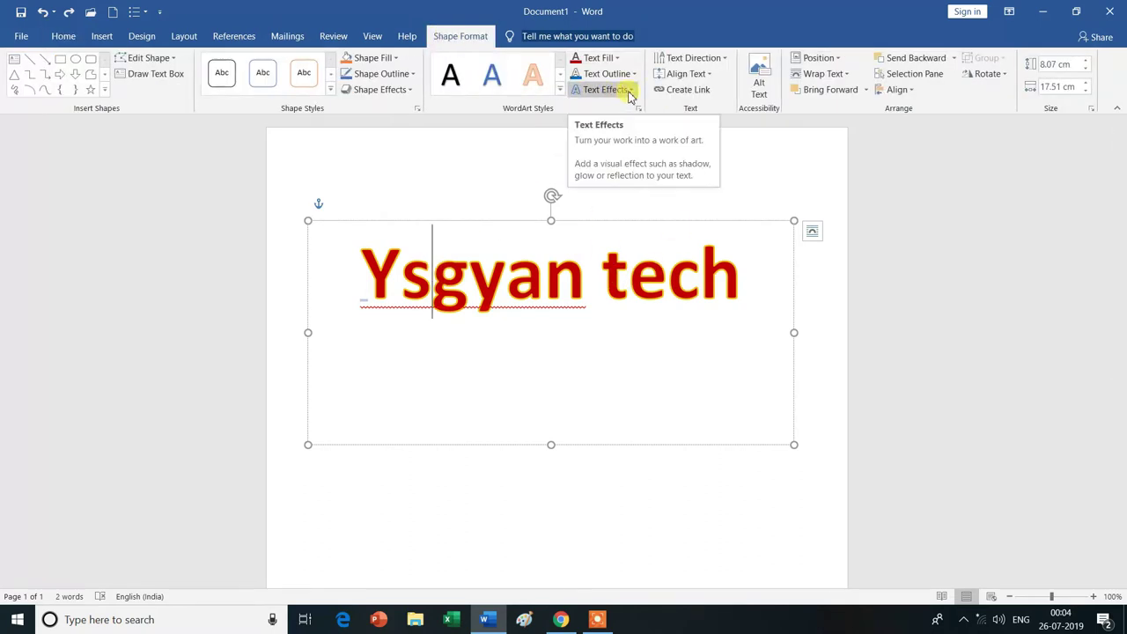
click(632, 92)
mouse_move(638, 275)
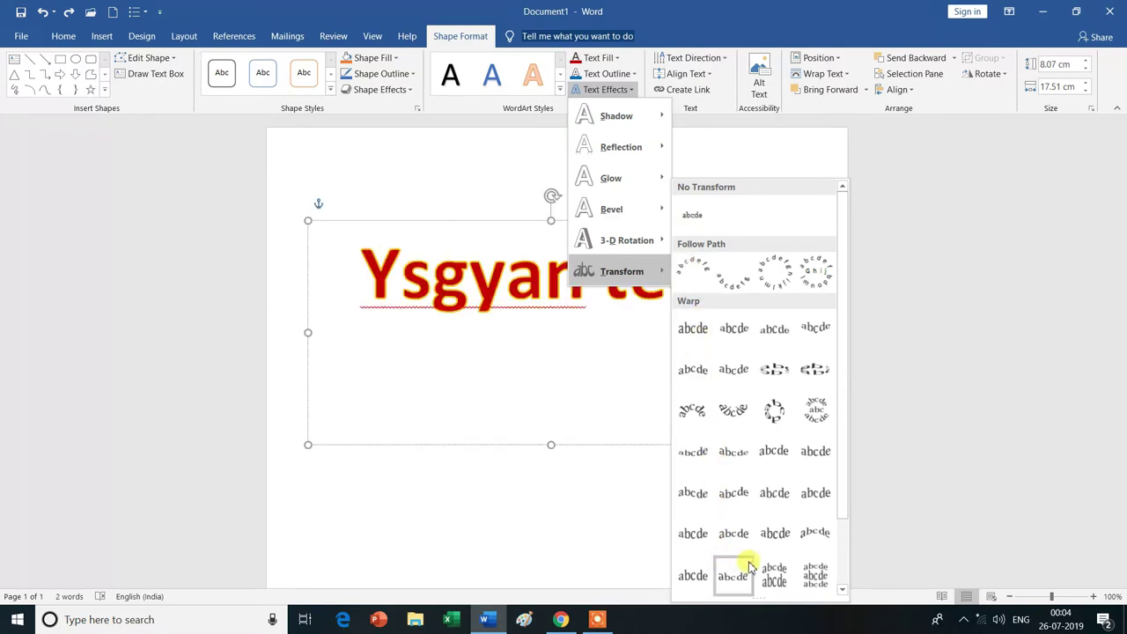
click(844, 591)
click(844, 591)
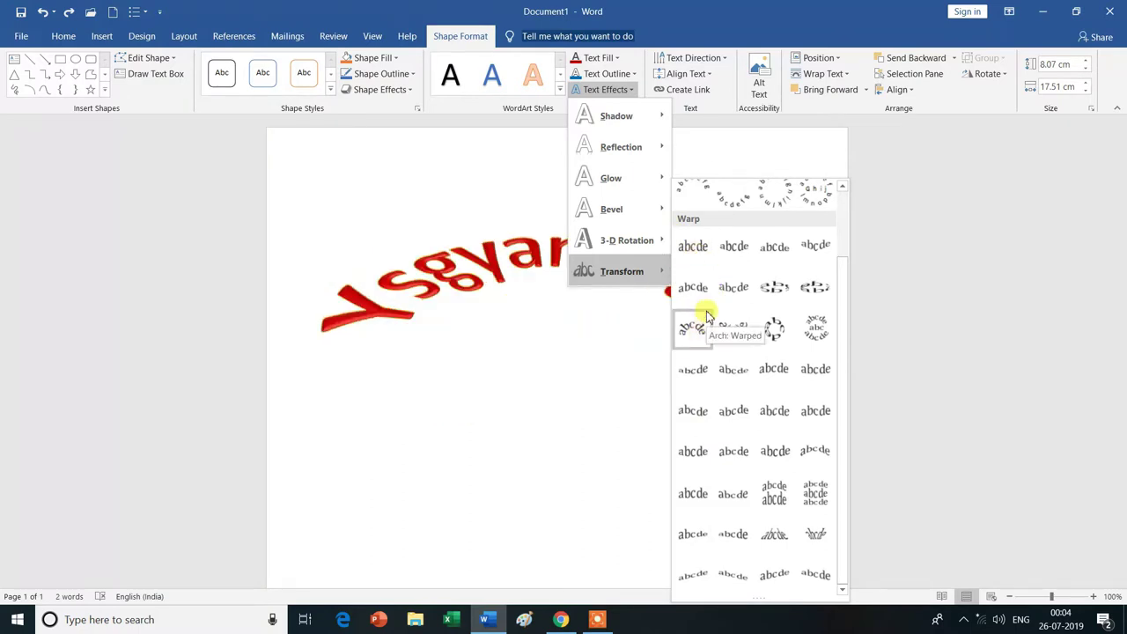
scroll(707, 315, up, 2)
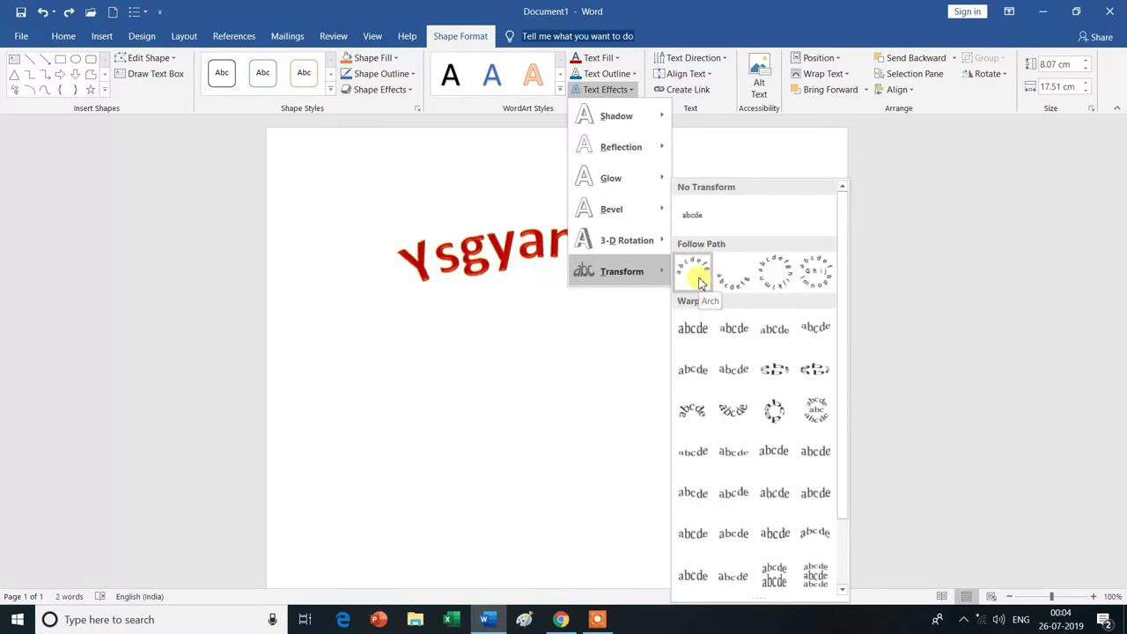
click(697, 276)
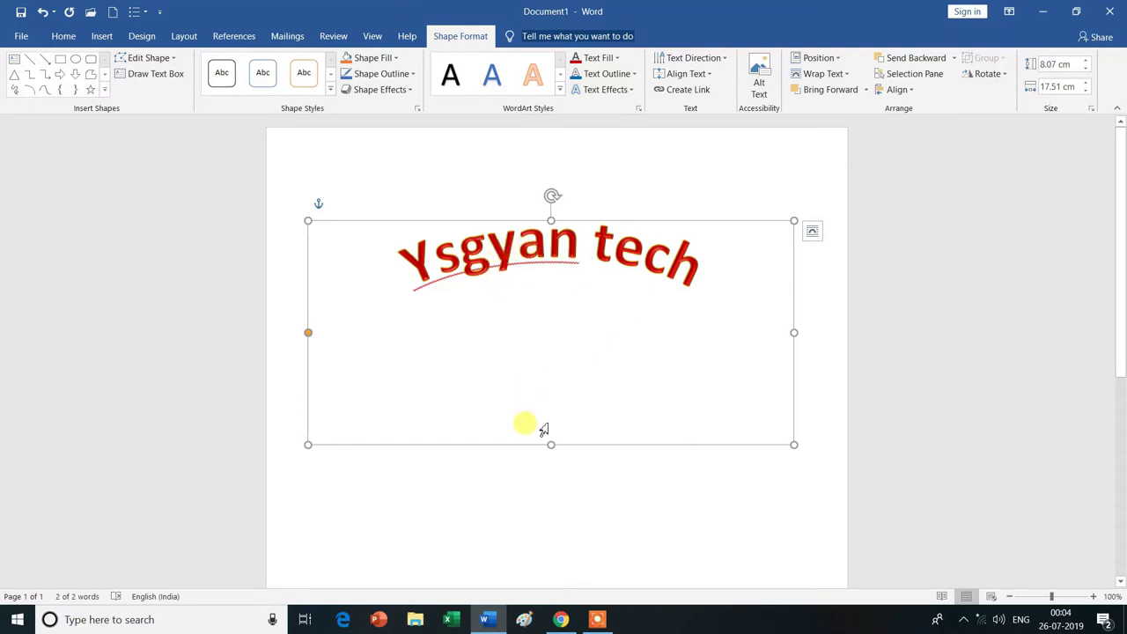
drag(553, 445, 559, 538)
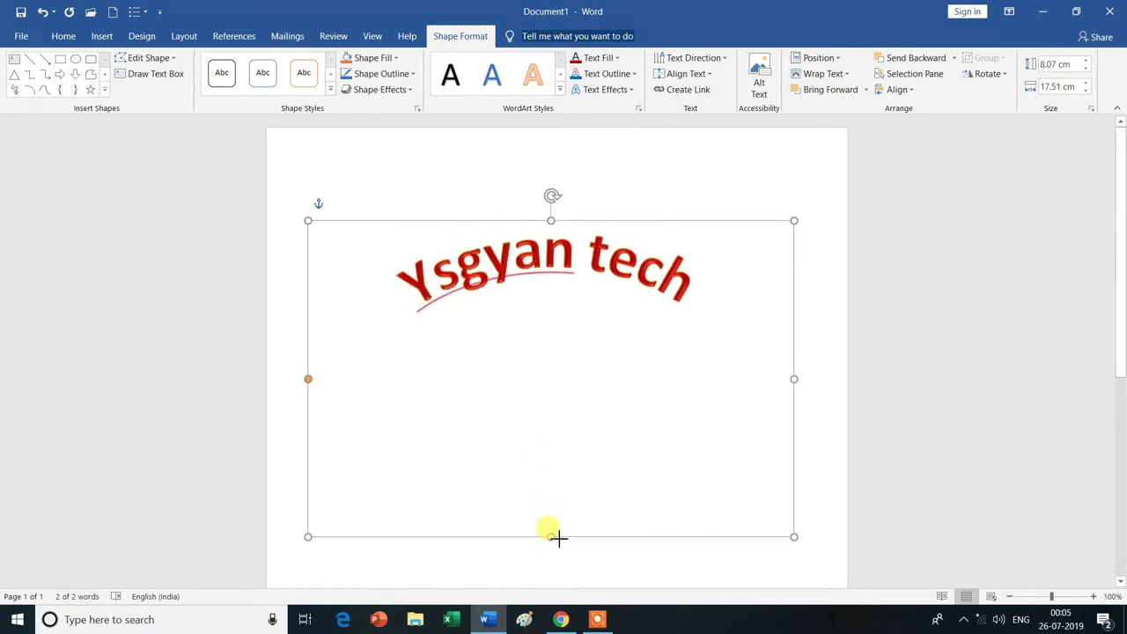
drag(559, 537, 559, 547)
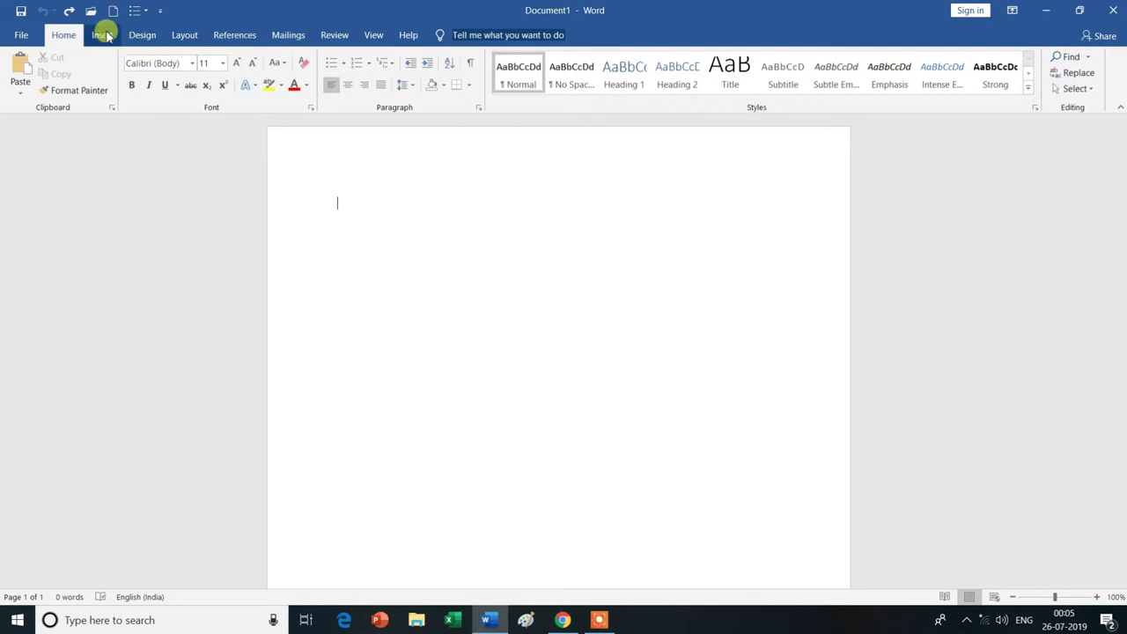
Generate five paragraphs of sample text with =rand() and place the cursor before 'Video'.
click(101, 36)
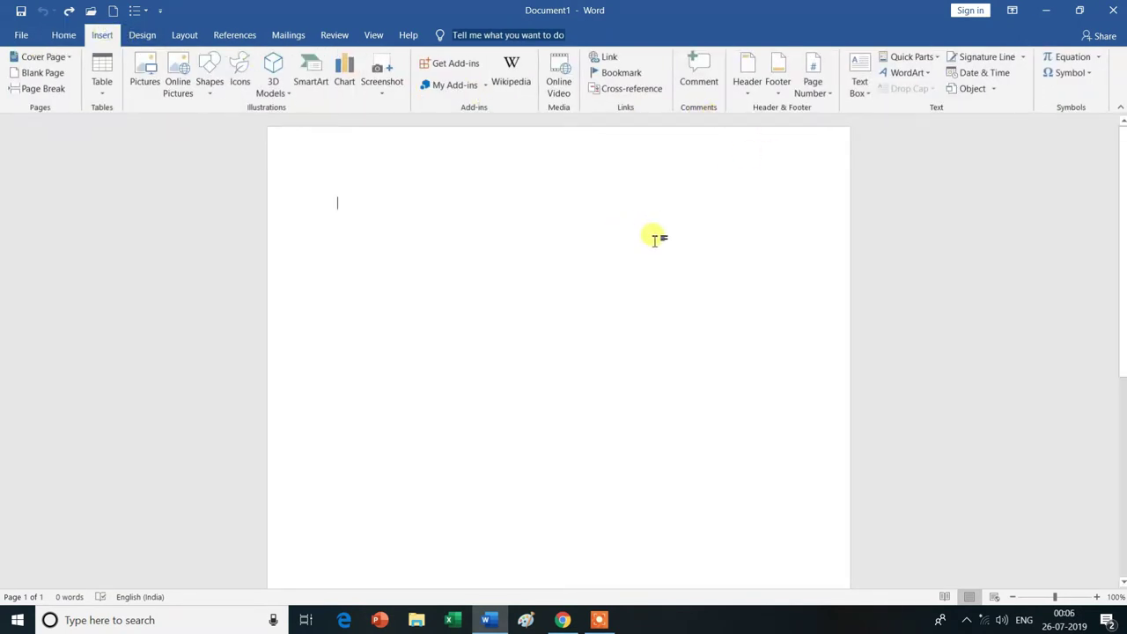
text(=ra)
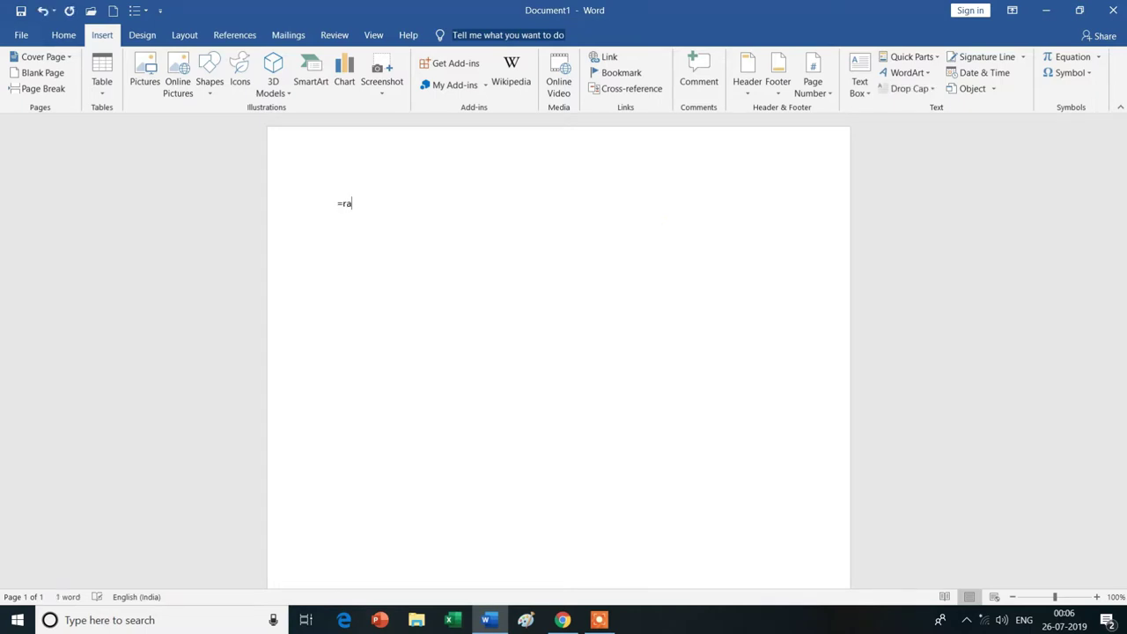
text(())
key(Return)
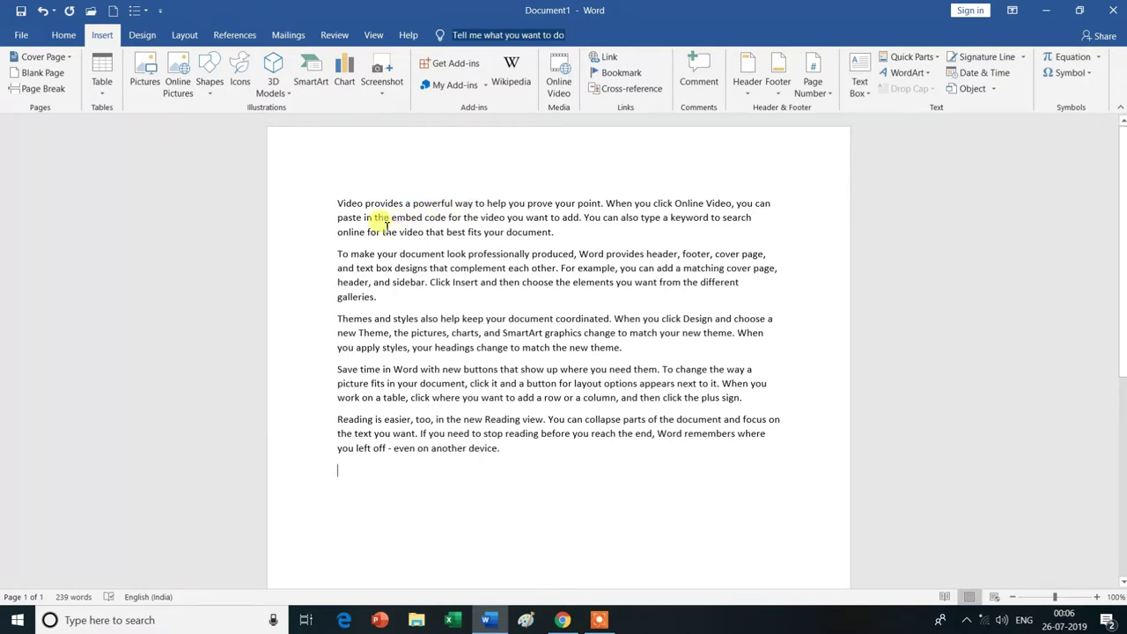
click(338, 203)
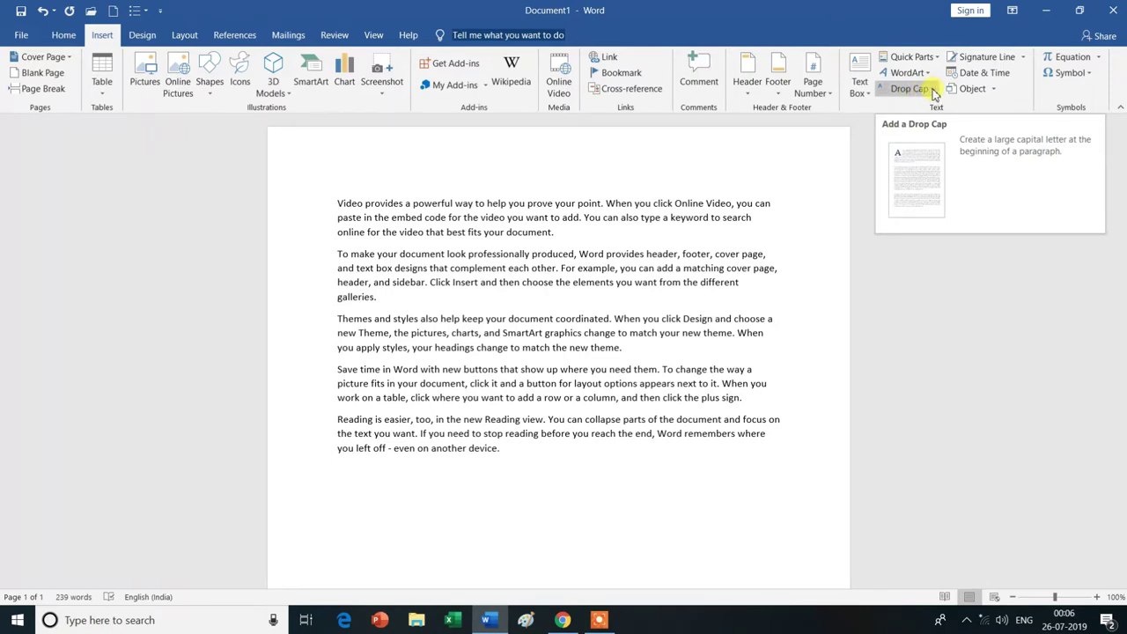
Apply a Dropped drop cap to the opening V of the first paragraph.
click(933, 90)
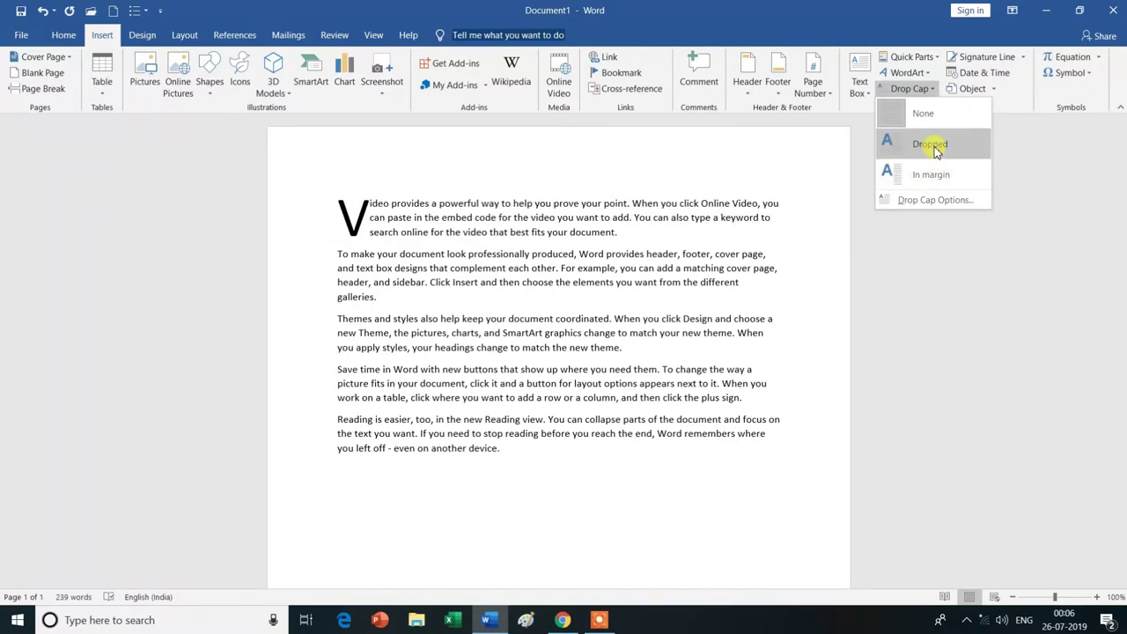
click(933, 146)
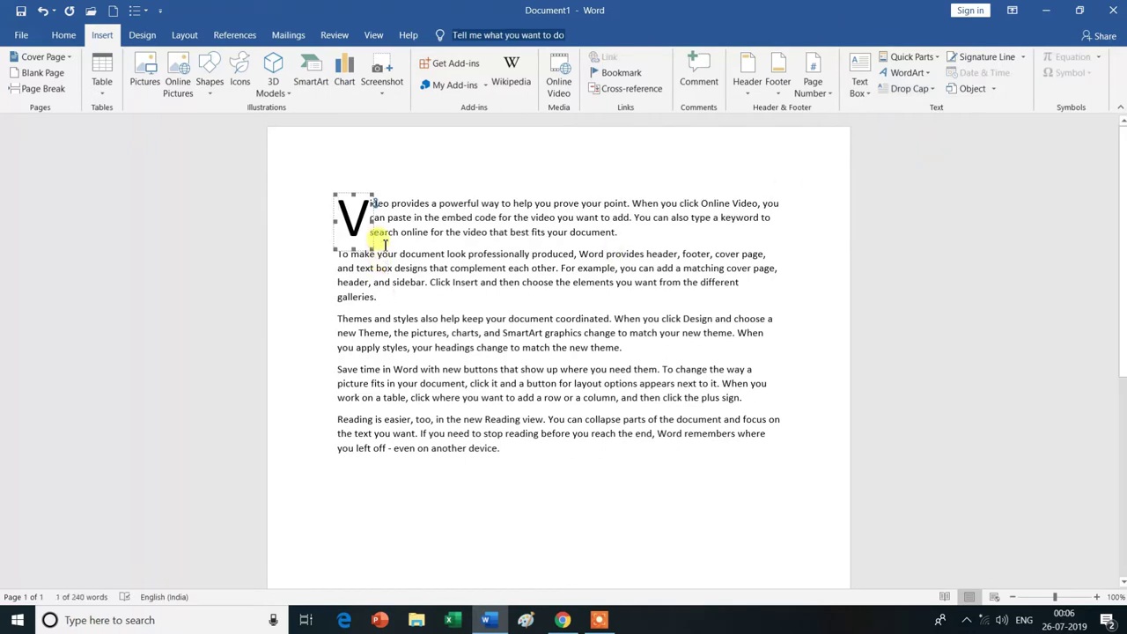
click(415, 189)
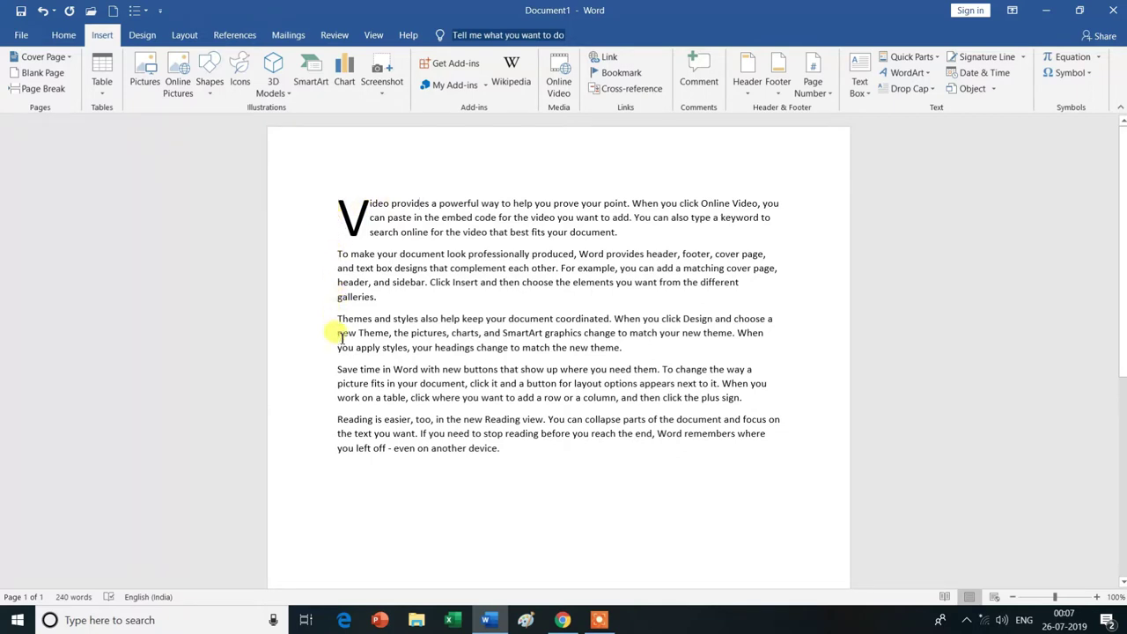
click(324, 435)
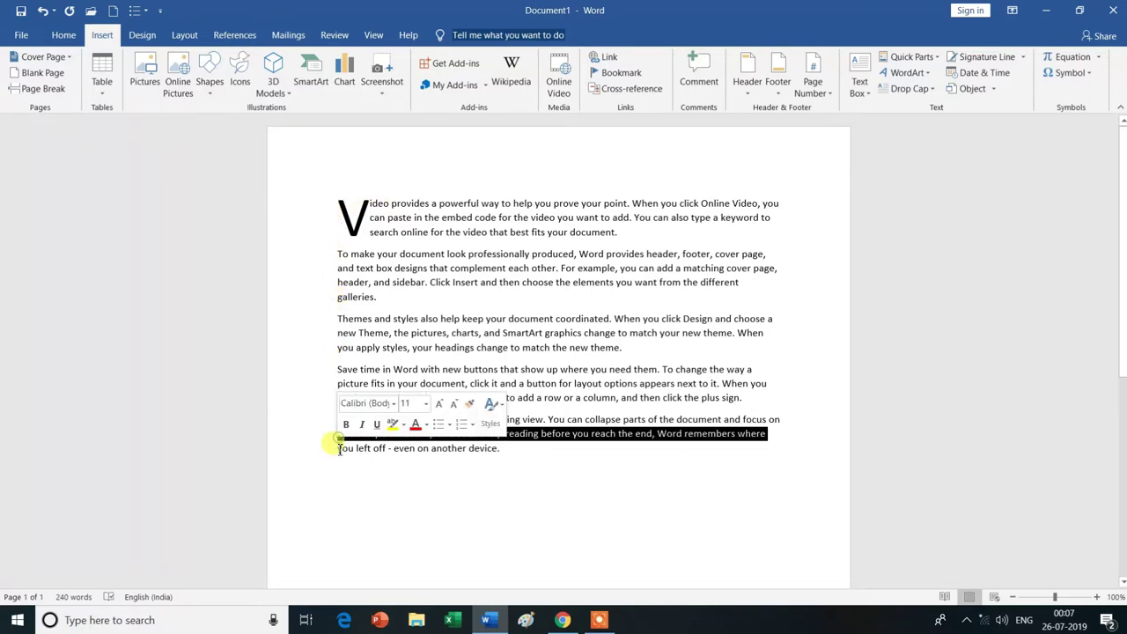
Try an In margin drop cap on the Themes paragraph's T, then undo it.
click(314, 331)
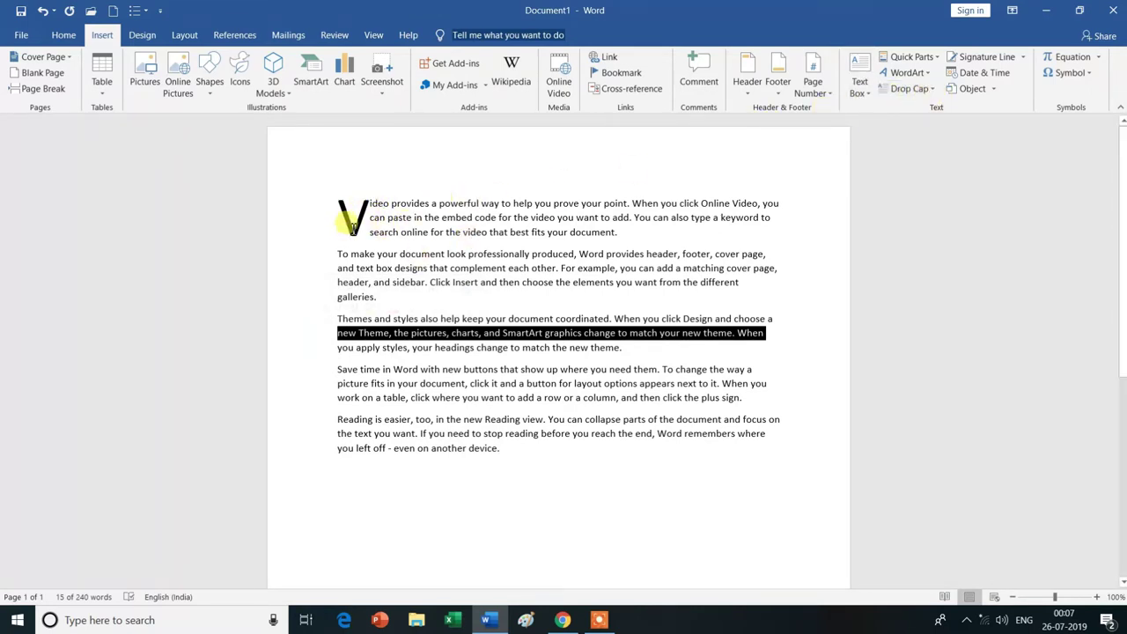
click(933, 91)
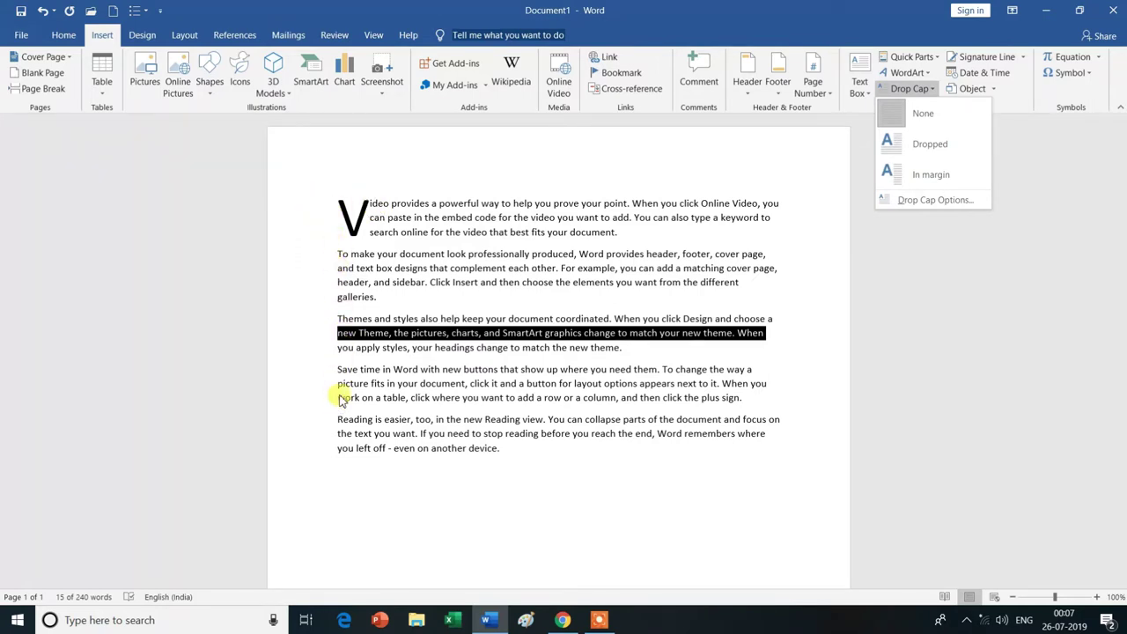
click(948, 180)
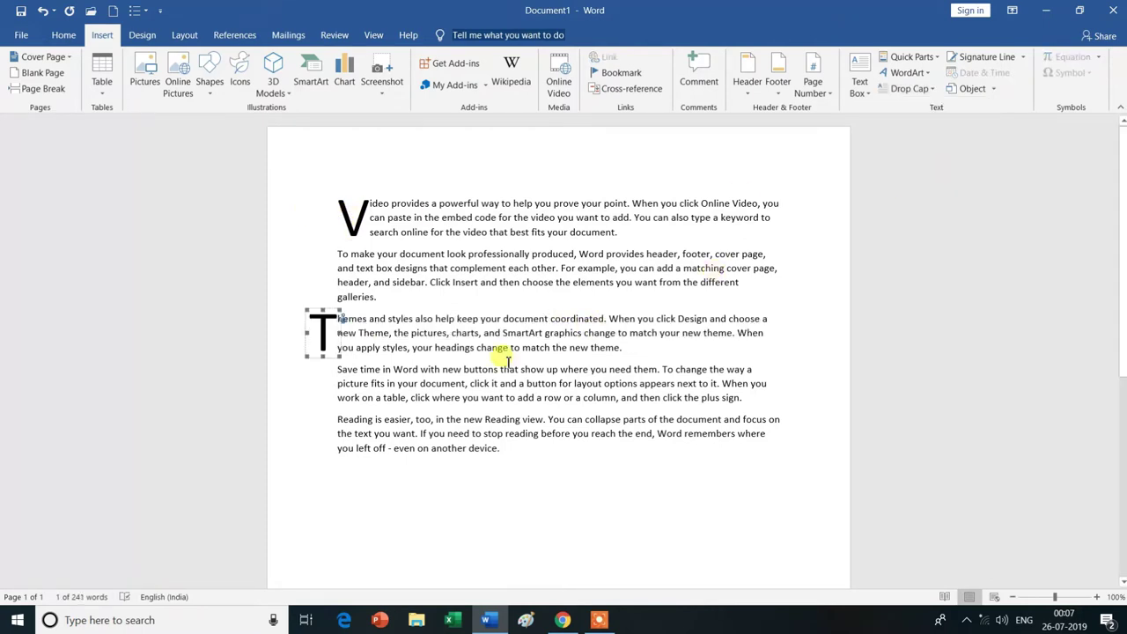
key(ctrl+z)
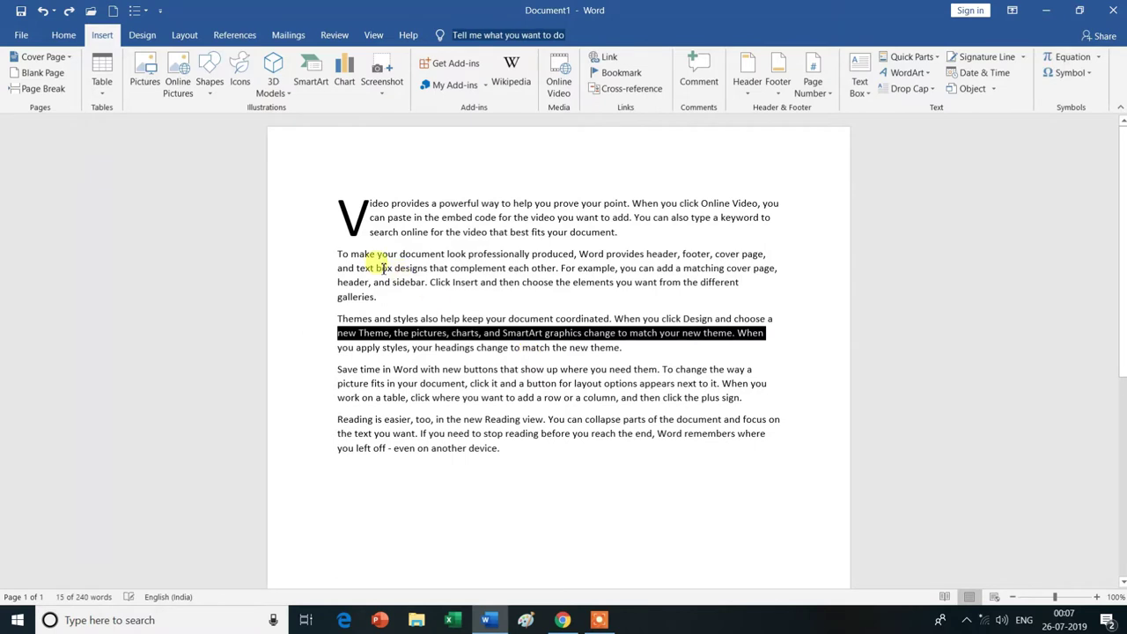
Move the first paragraph's dropped capital V into the left margin with In margin.
click(373, 210)
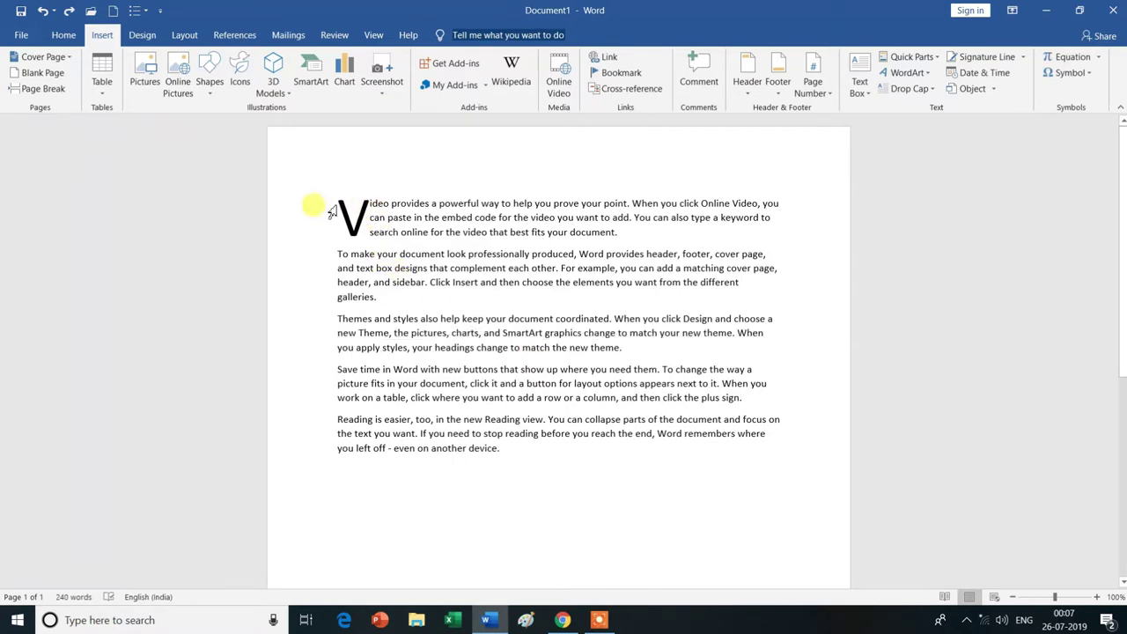
click(339, 201)
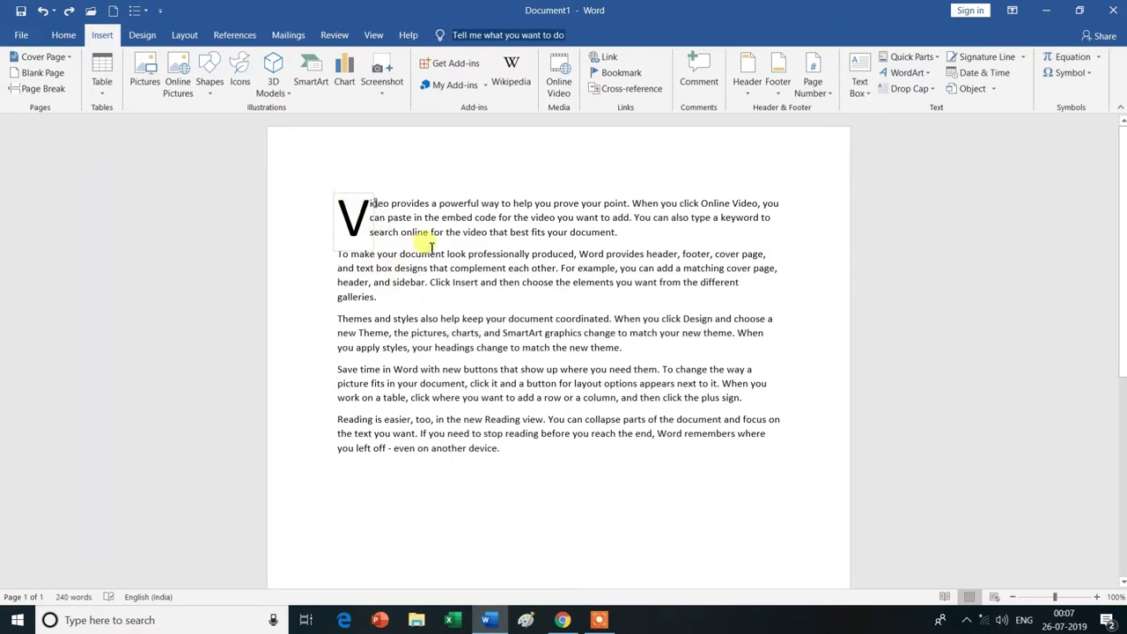
click(933, 92)
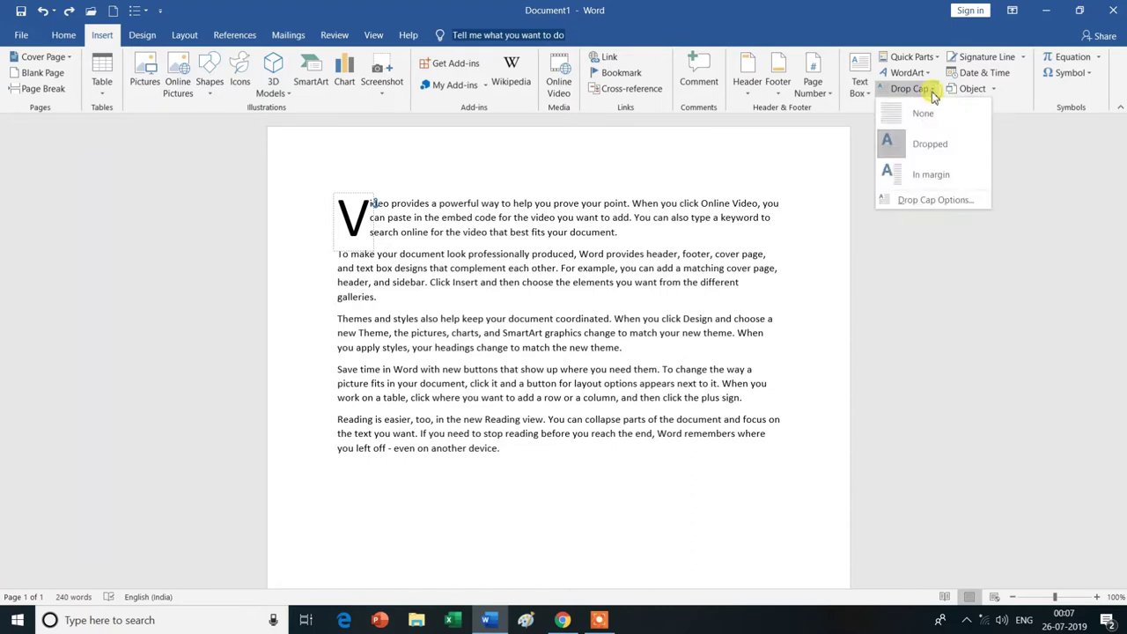
click(931, 180)
click(494, 200)
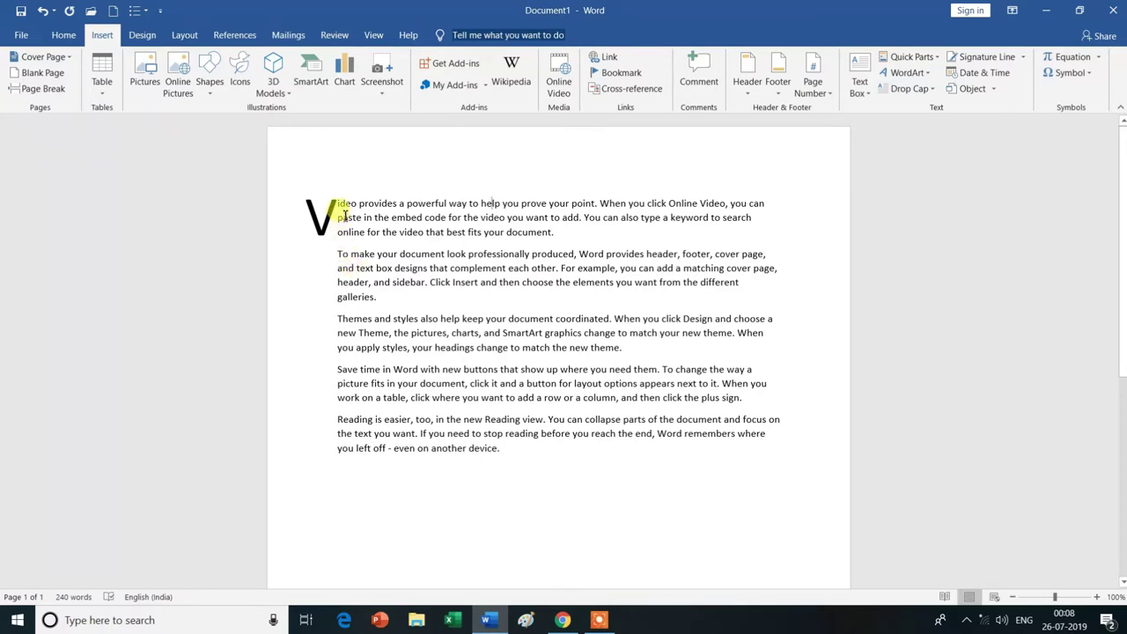
click(934, 93)
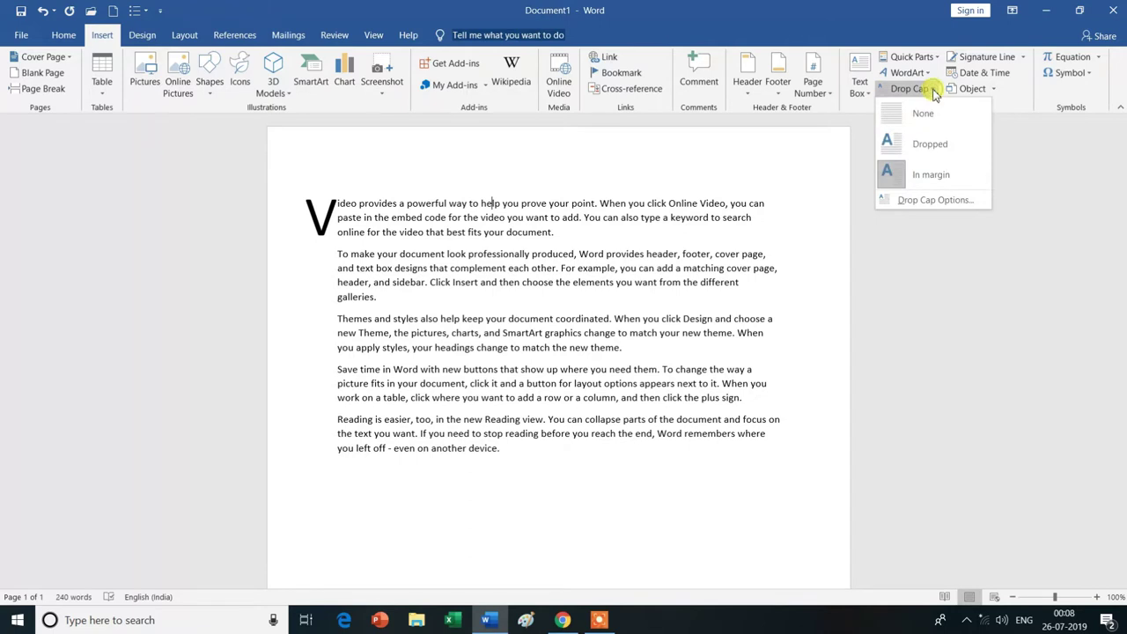
In Drop Cap Options, set the V to Dropped with 5 lines to drop.
click(936, 201)
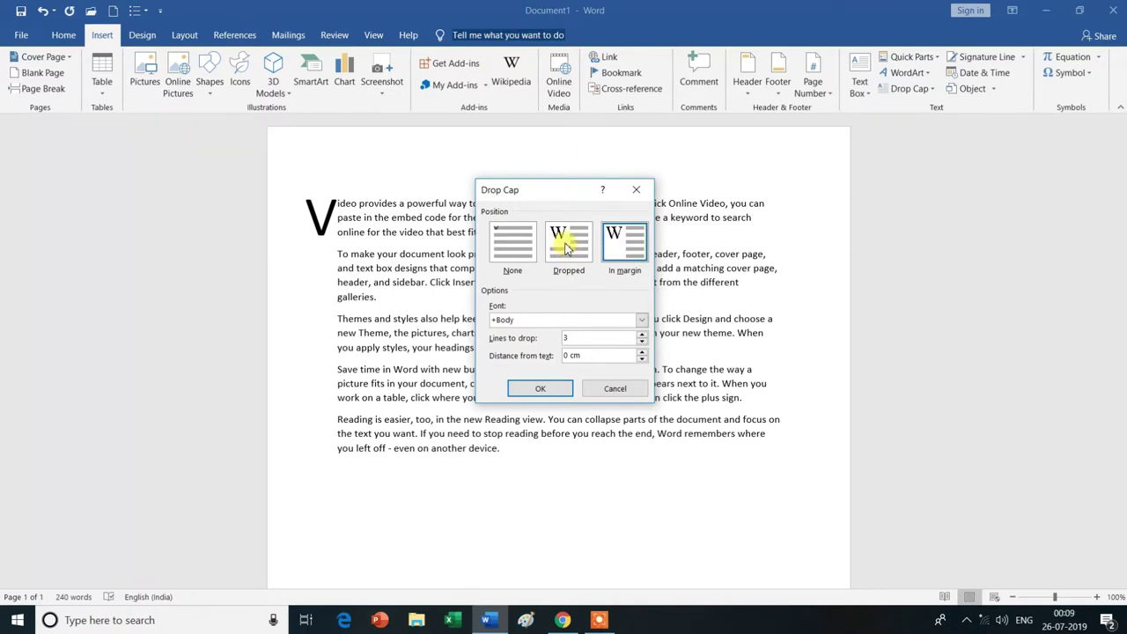
click(567, 248)
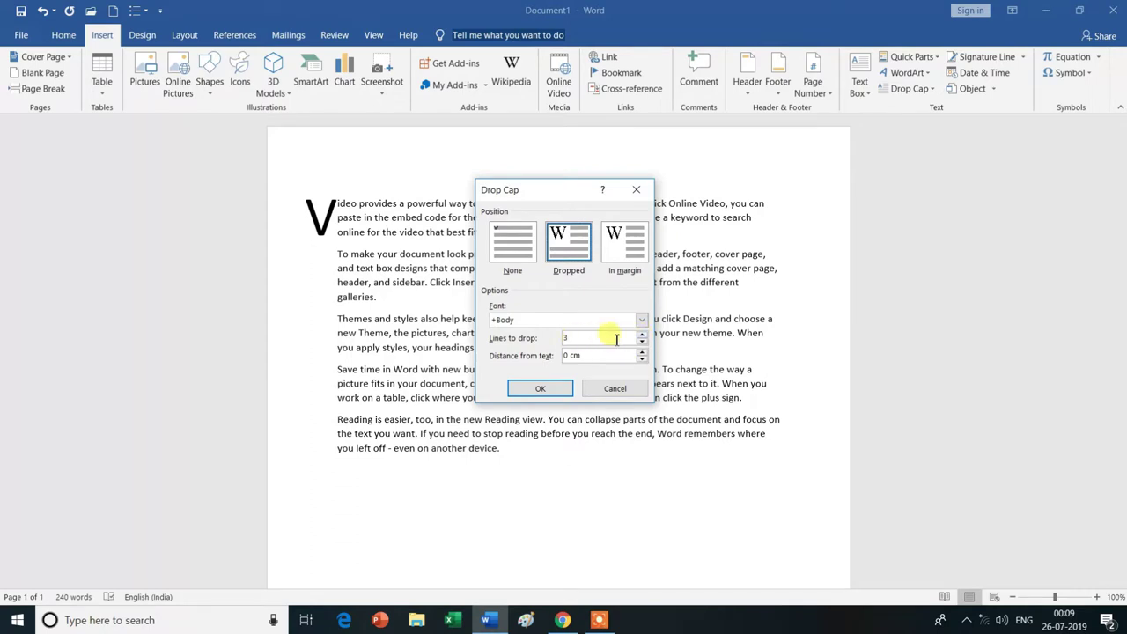
click(642, 336)
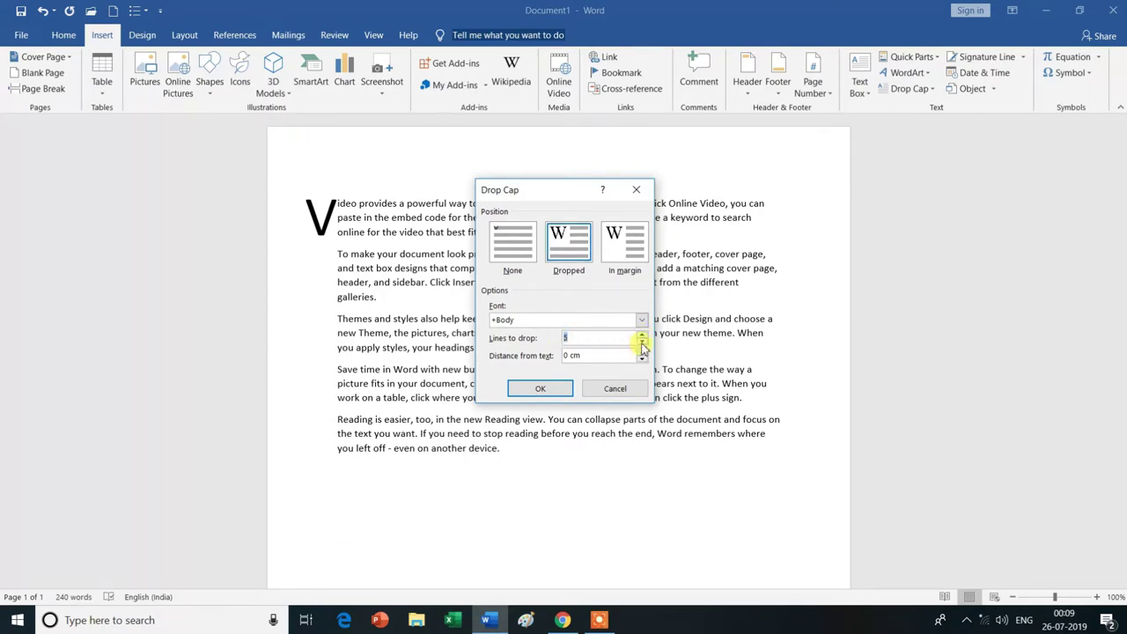
click(643, 344)
click(552, 390)
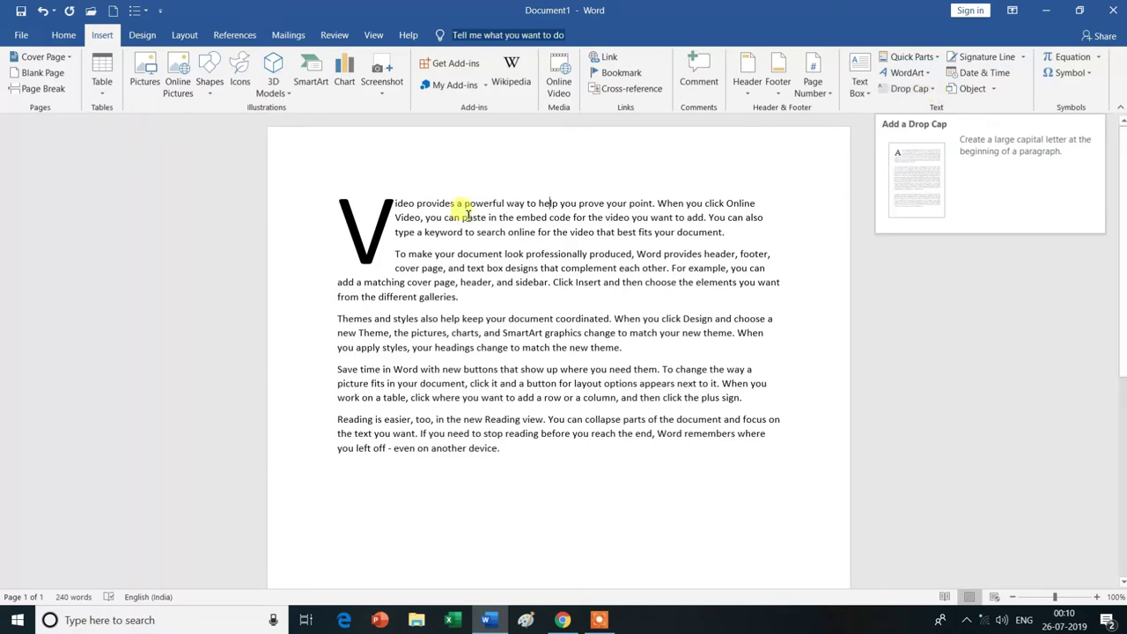
Set the dropped V's distance from text to 0.7 cm in Drop Cap Options.
click(337, 204)
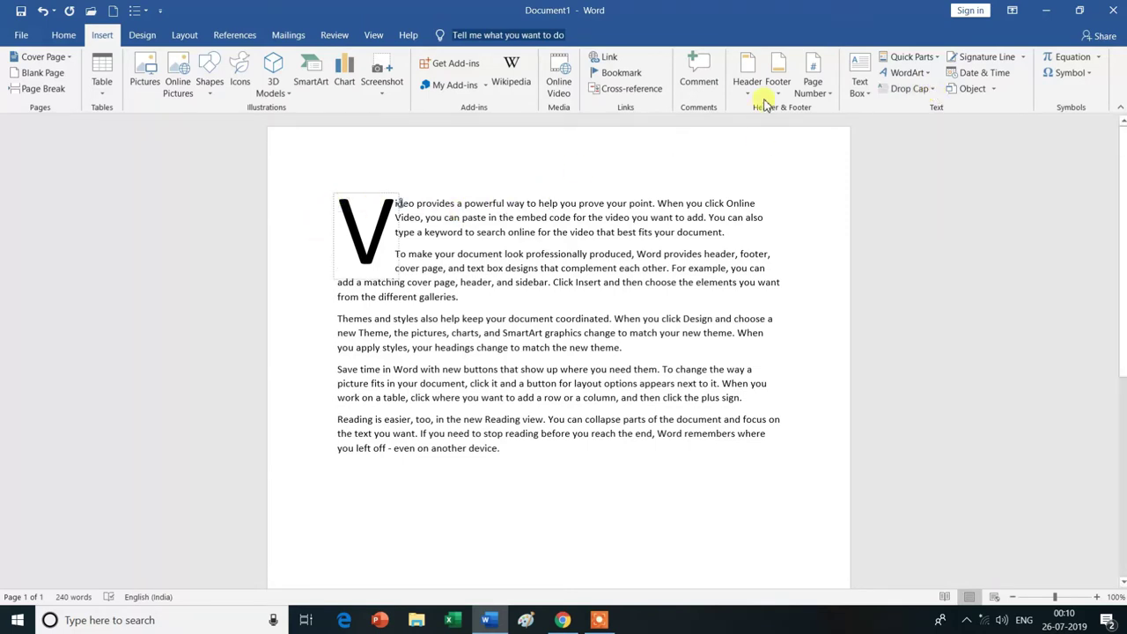
click(932, 89)
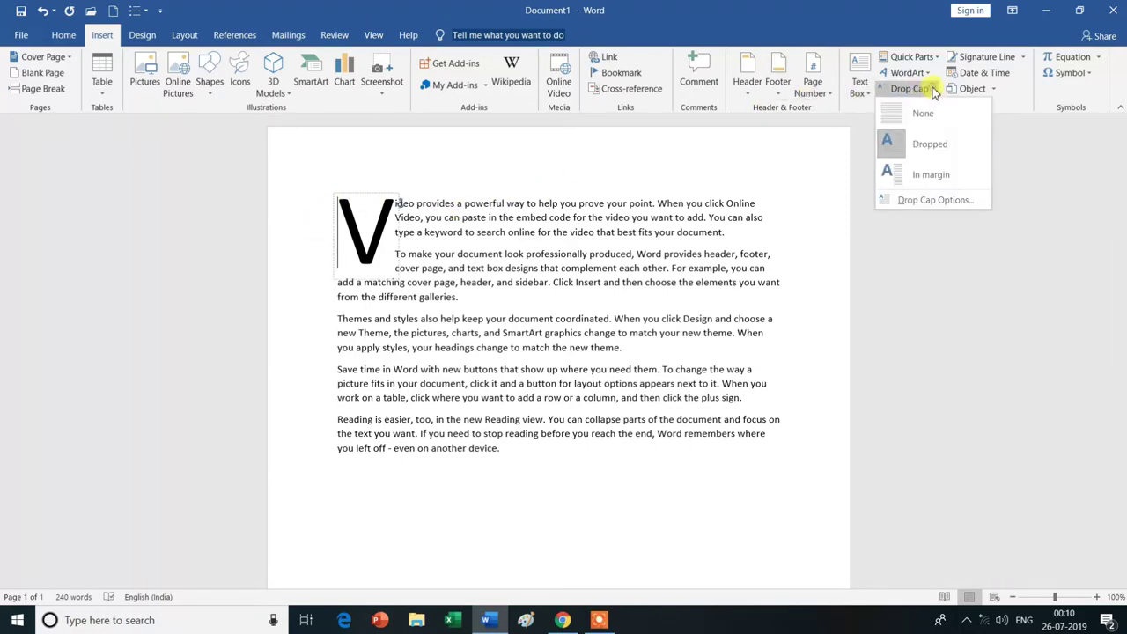
click(926, 201)
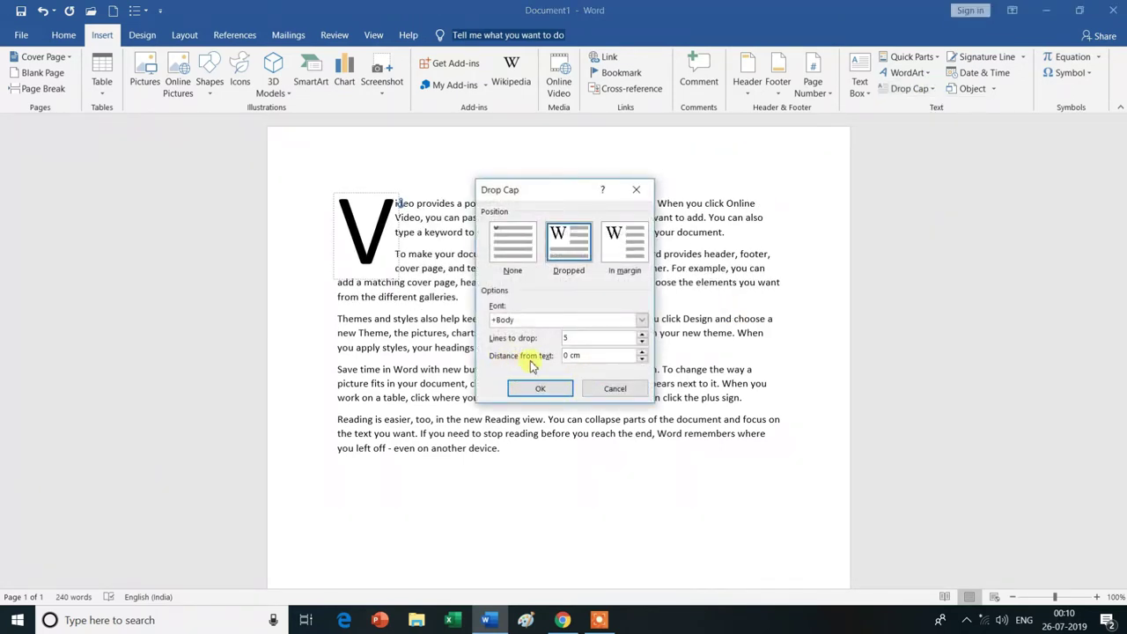
click(642, 350)
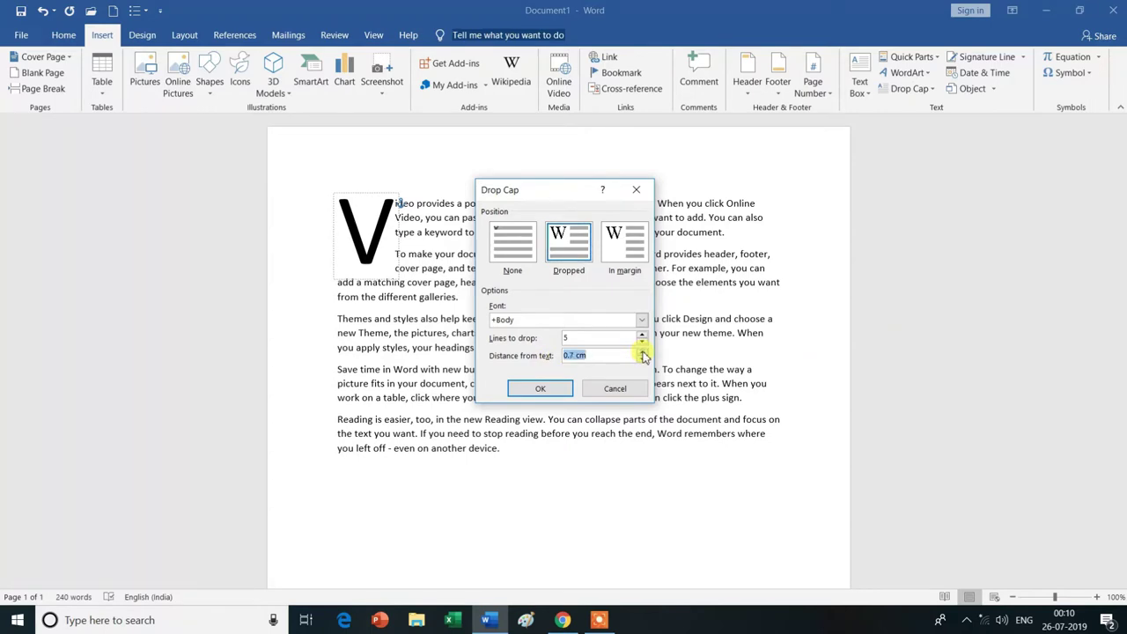
click(550, 390)
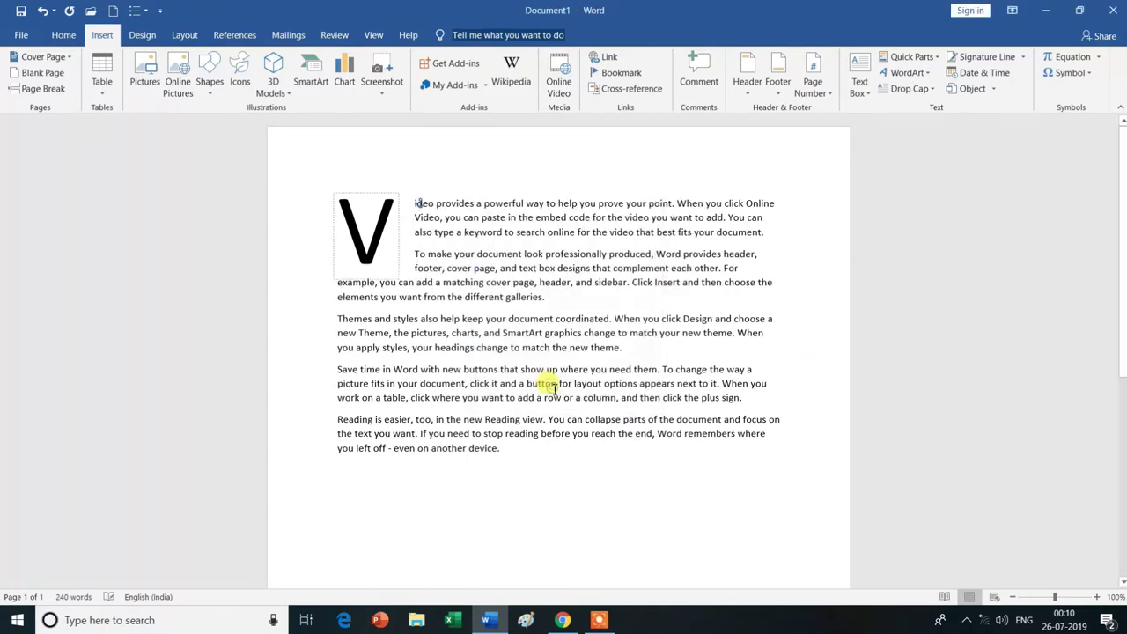
Reduce the V's distance from text to 0 cm.
click(376, 209)
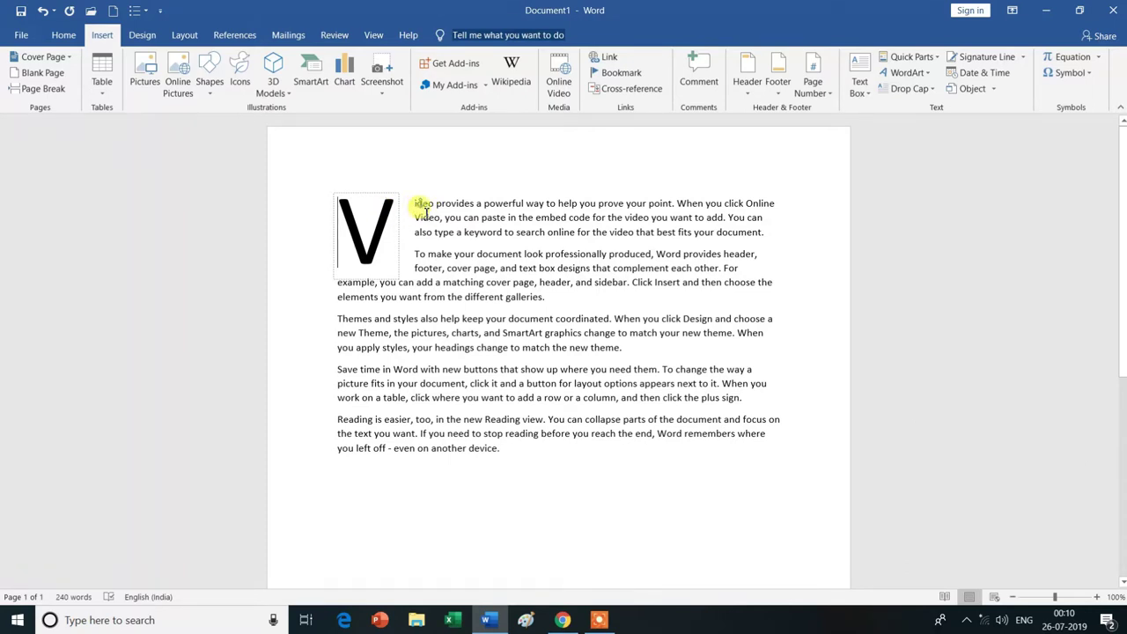
click(931, 90)
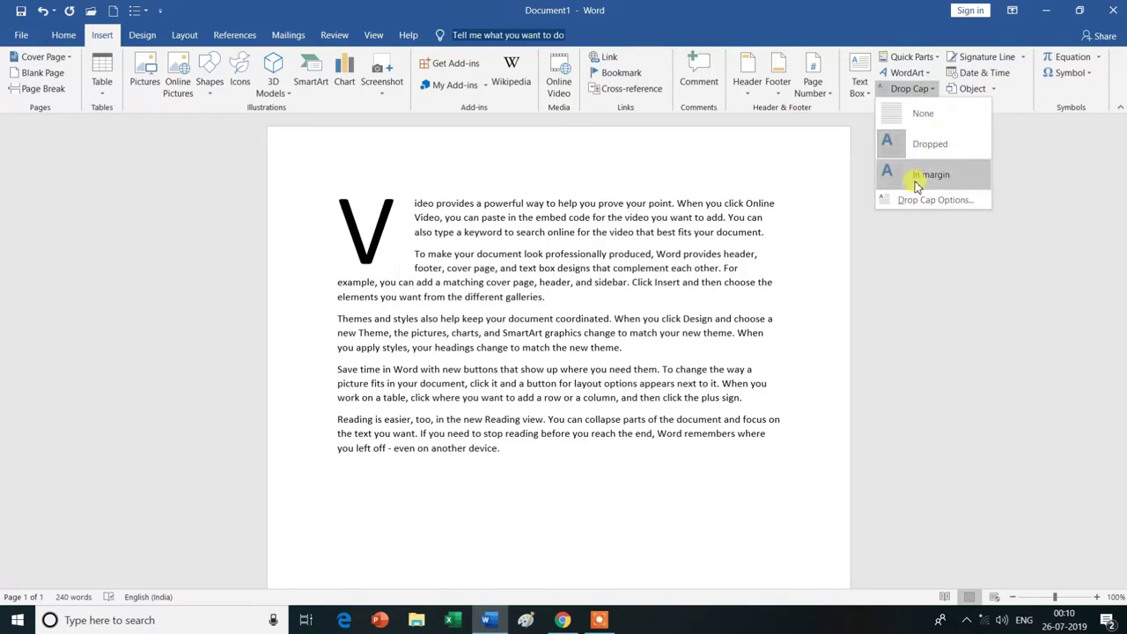
click(918, 202)
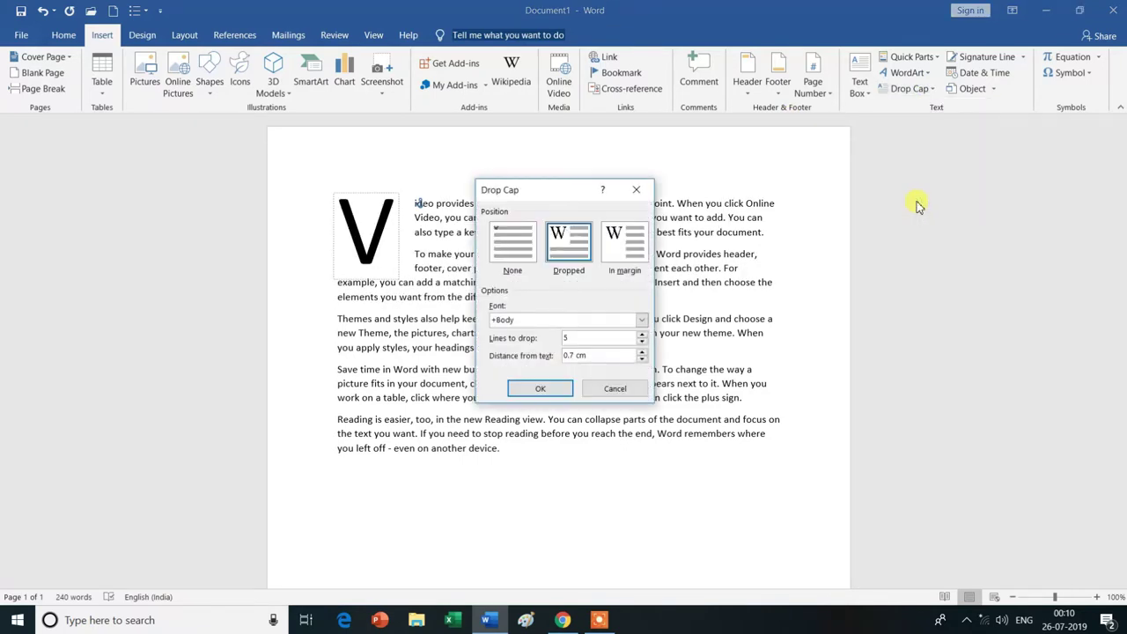
click(642, 359)
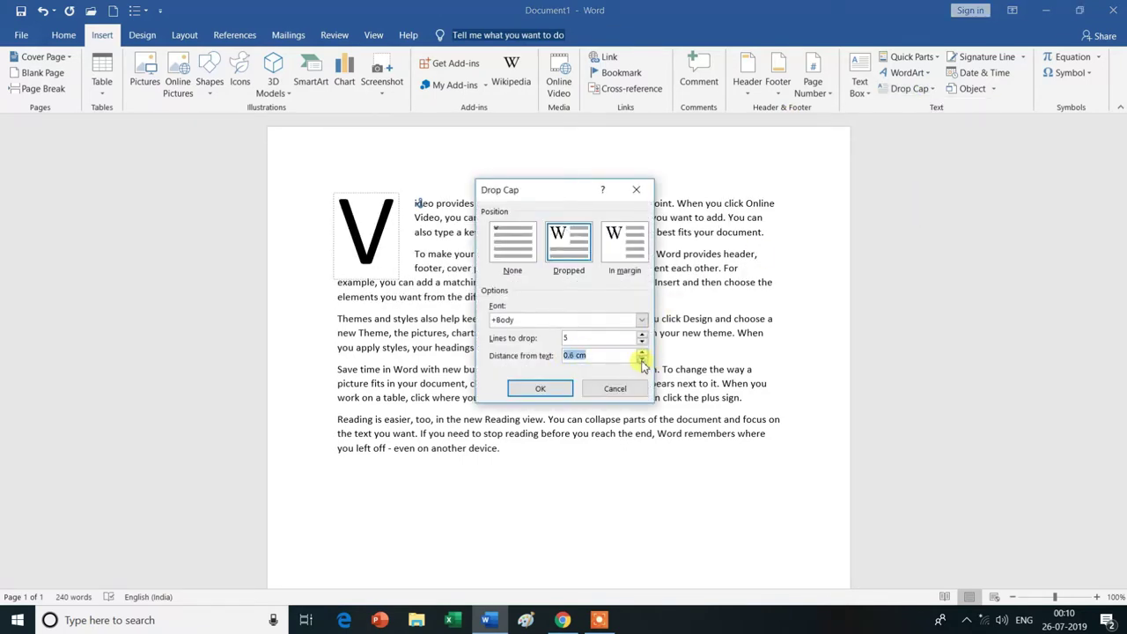
click(539, 389)
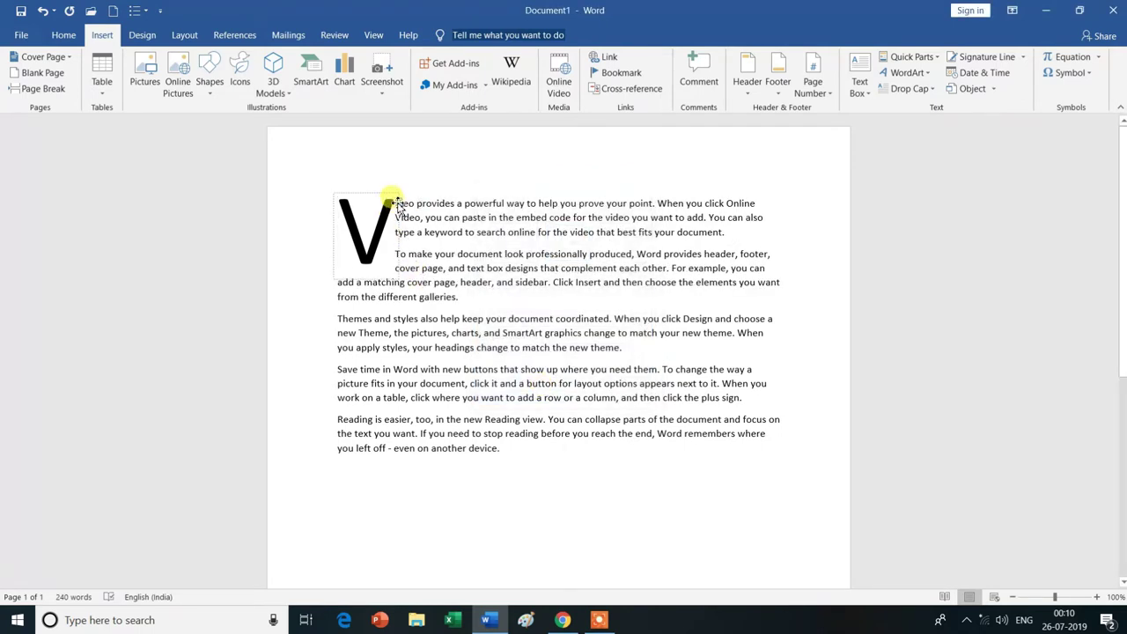
click(396, 257)
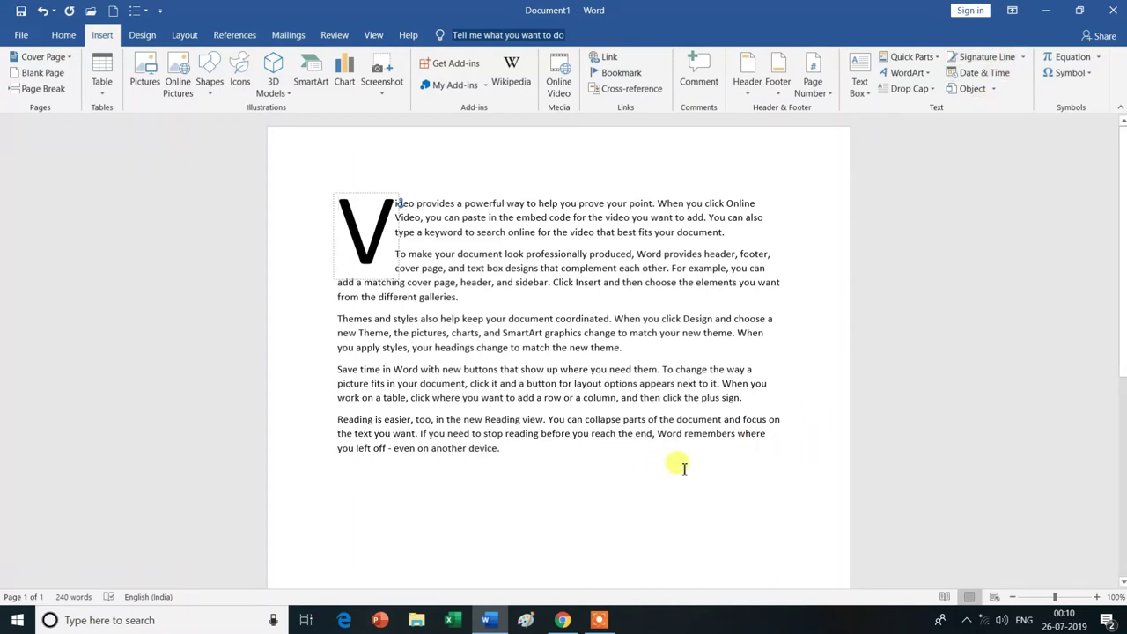
Insert a signature line below the text with the signer's name, title Teacher and e-mail address.
scroll(684, 467, down, 3)
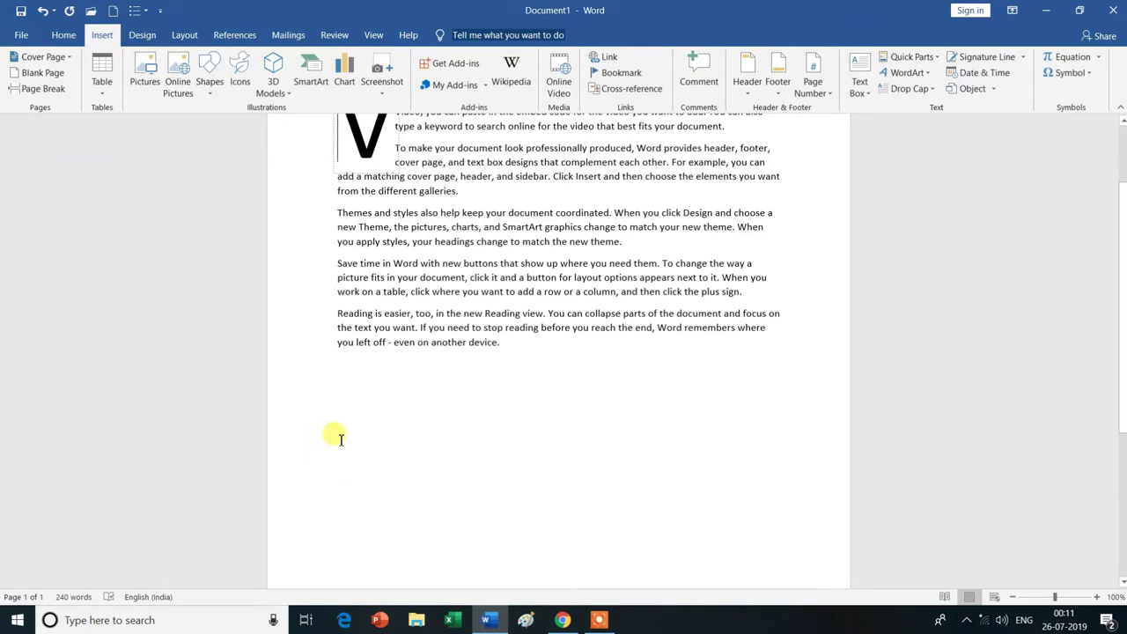
double_click(339, 433)
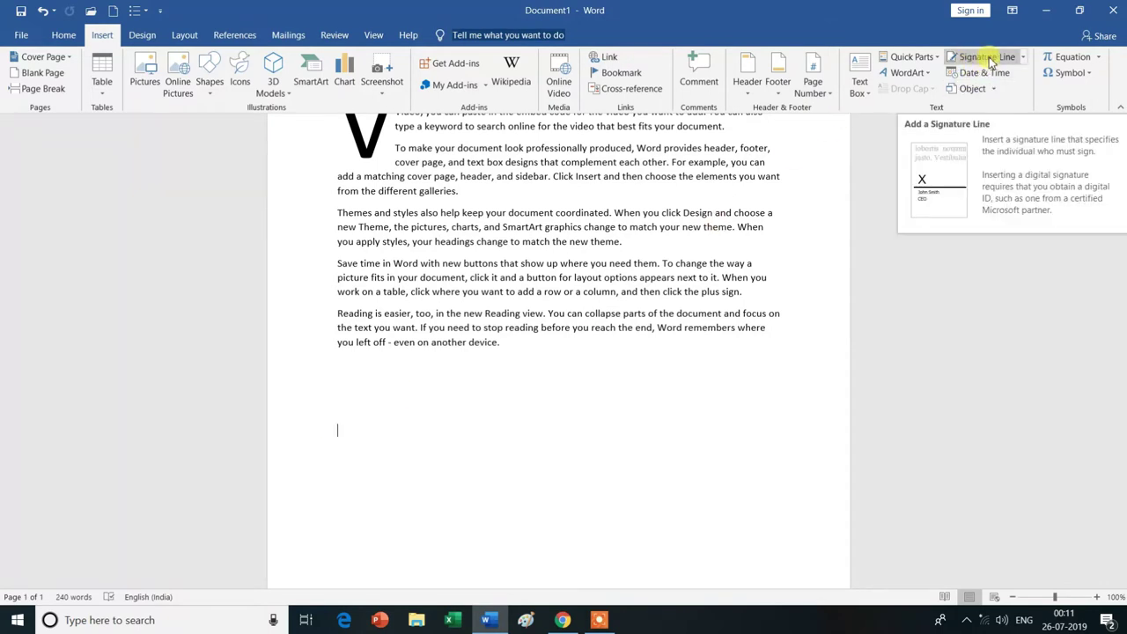
click(990, 60)
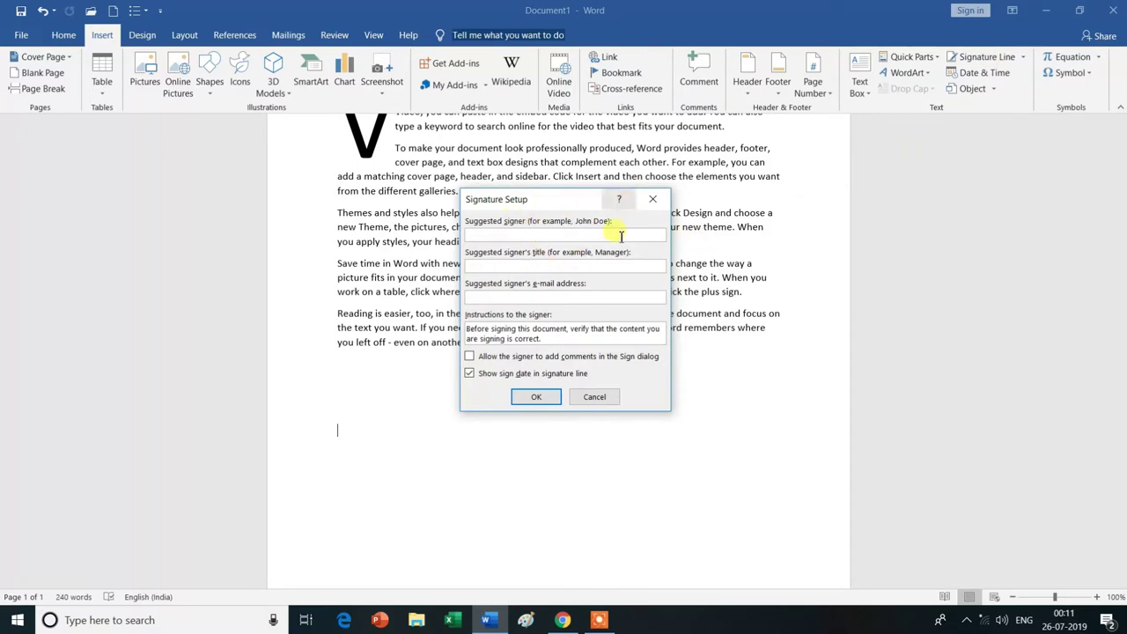
click(484, 234)
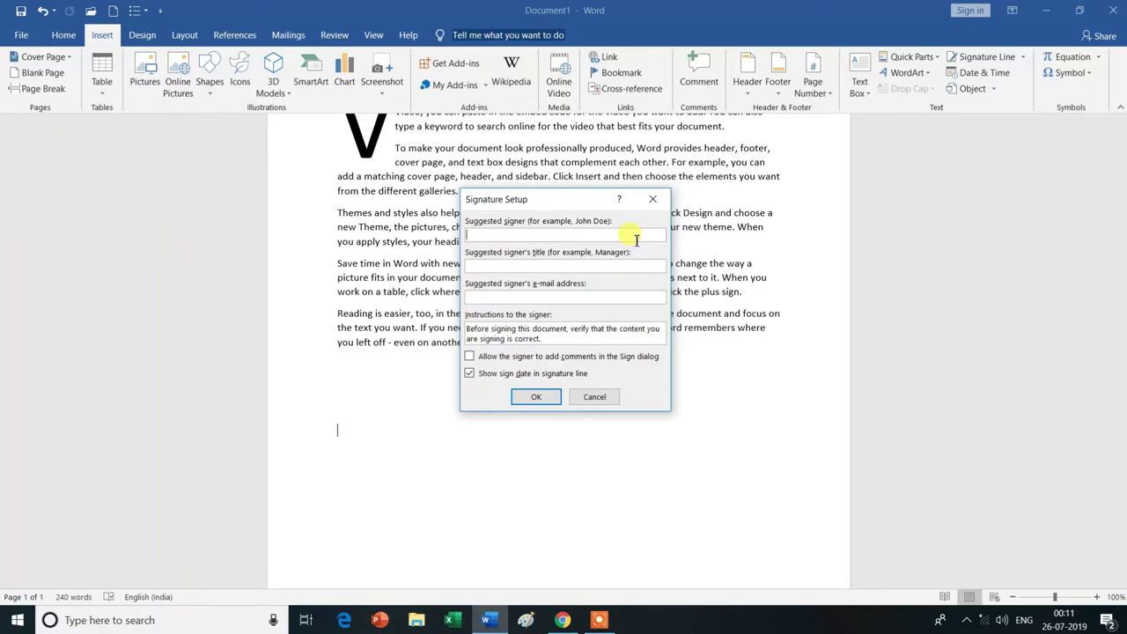
click(497, 268)
click(499, 298)
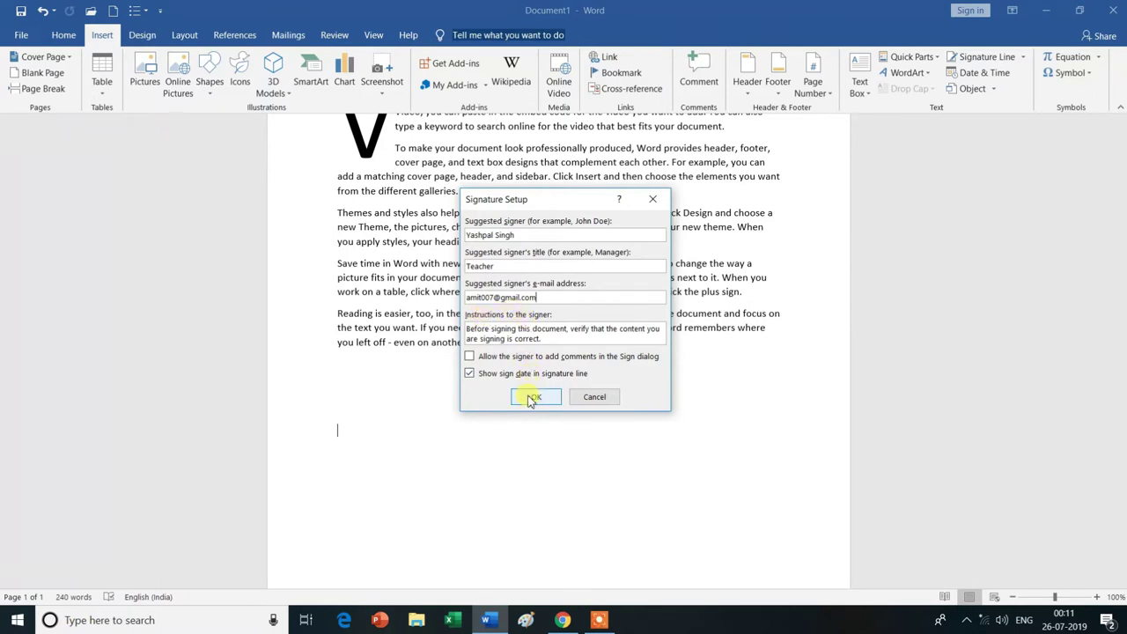
click(532, 397)
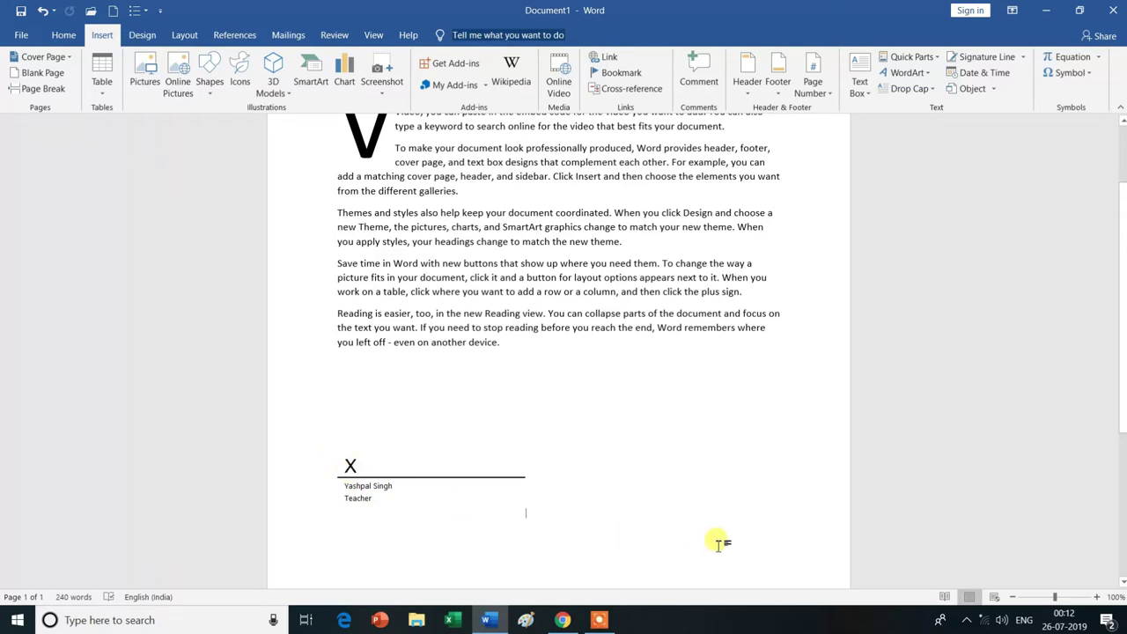
Undo the inserted signature line with Ctrl+Z.
key(ctrl+z)
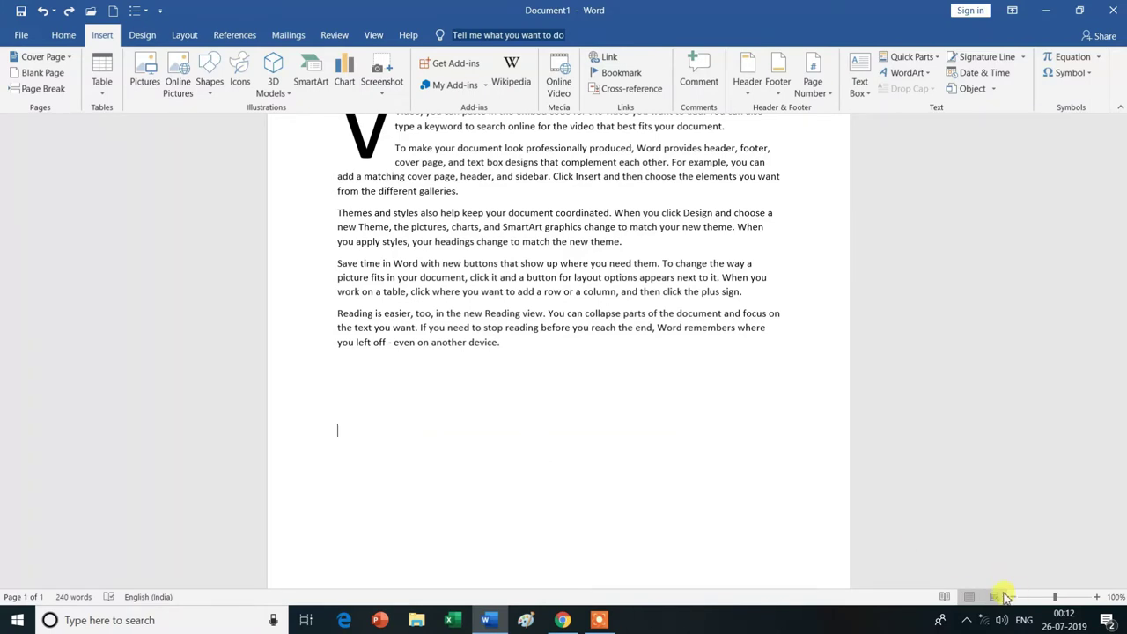
mouse_move(1067, 626)
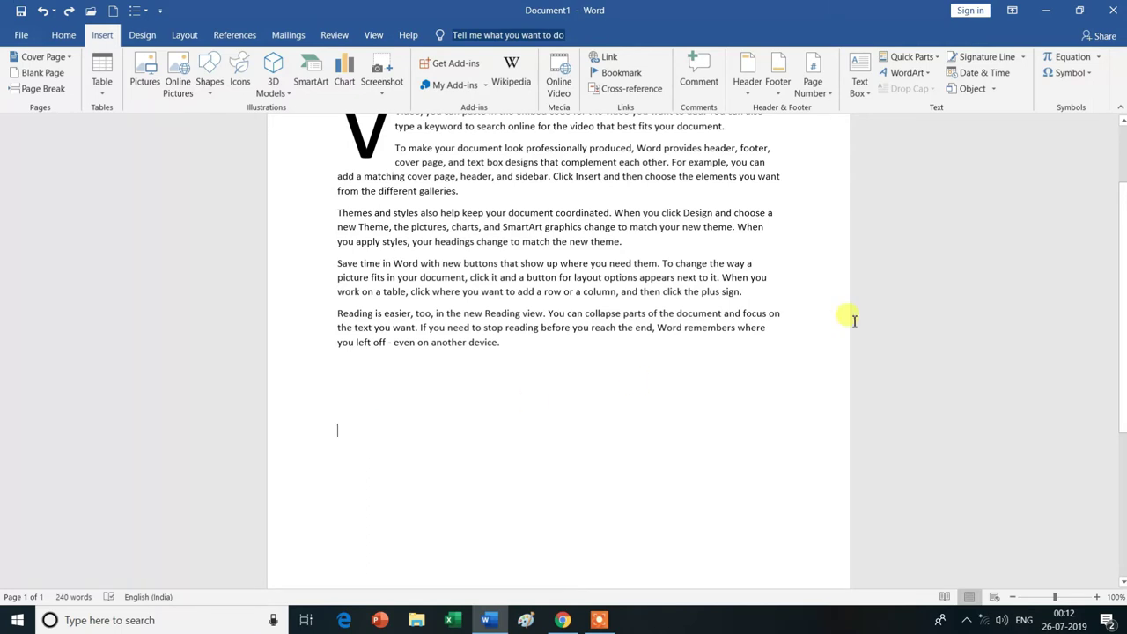
click(982, 73)
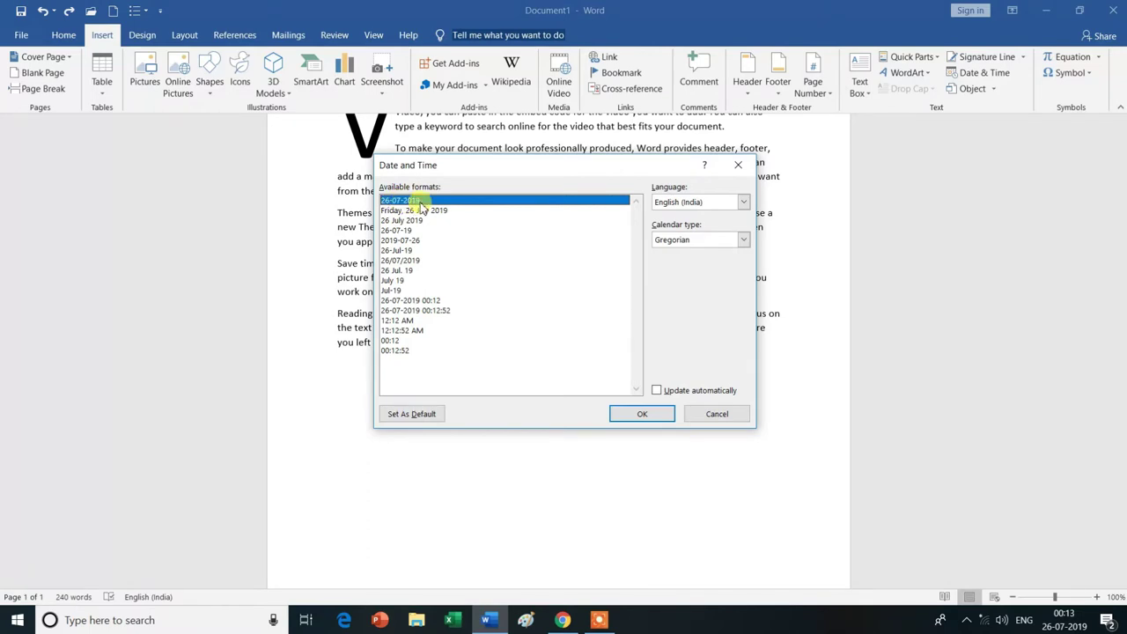
click(638, 415)
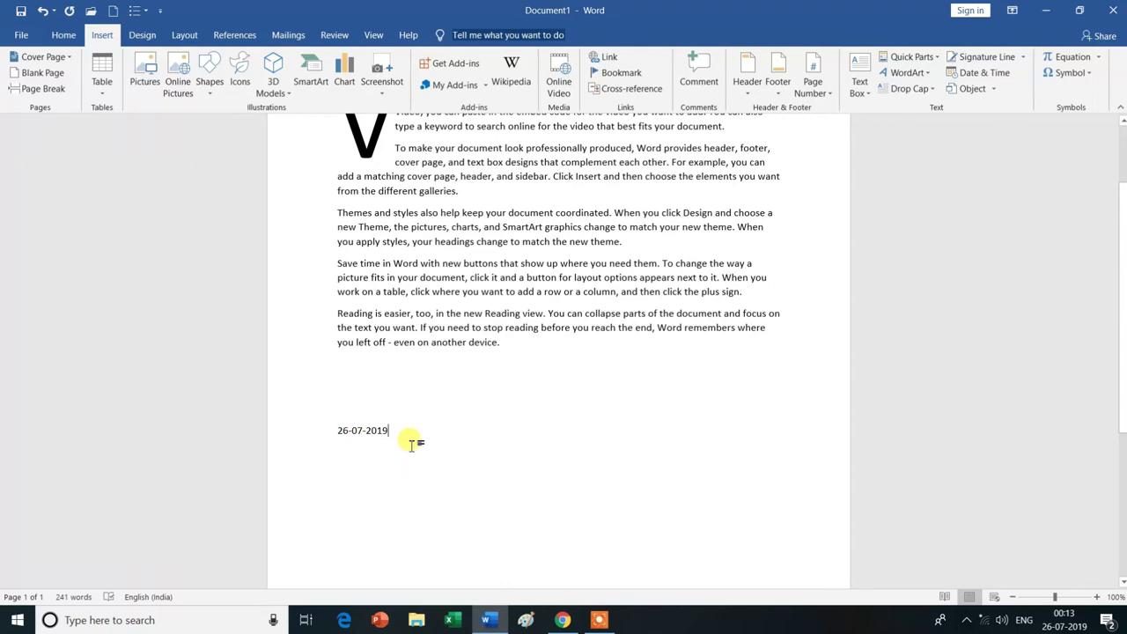
key(BackSpace)
key(BackSpace)
key(BackSpace)
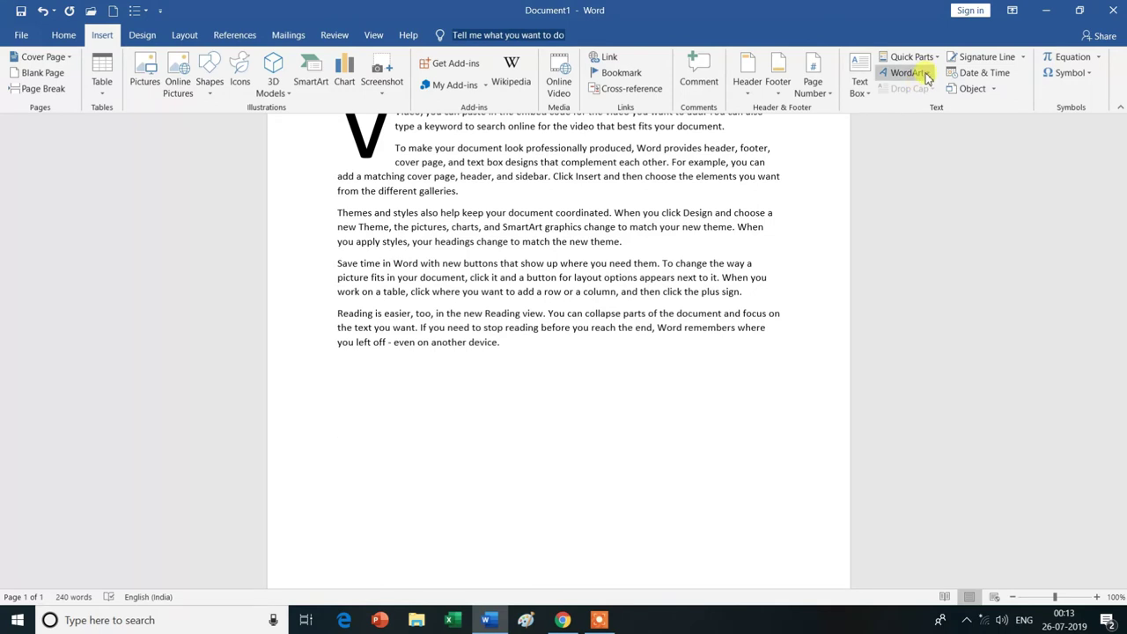
click(984, 76)
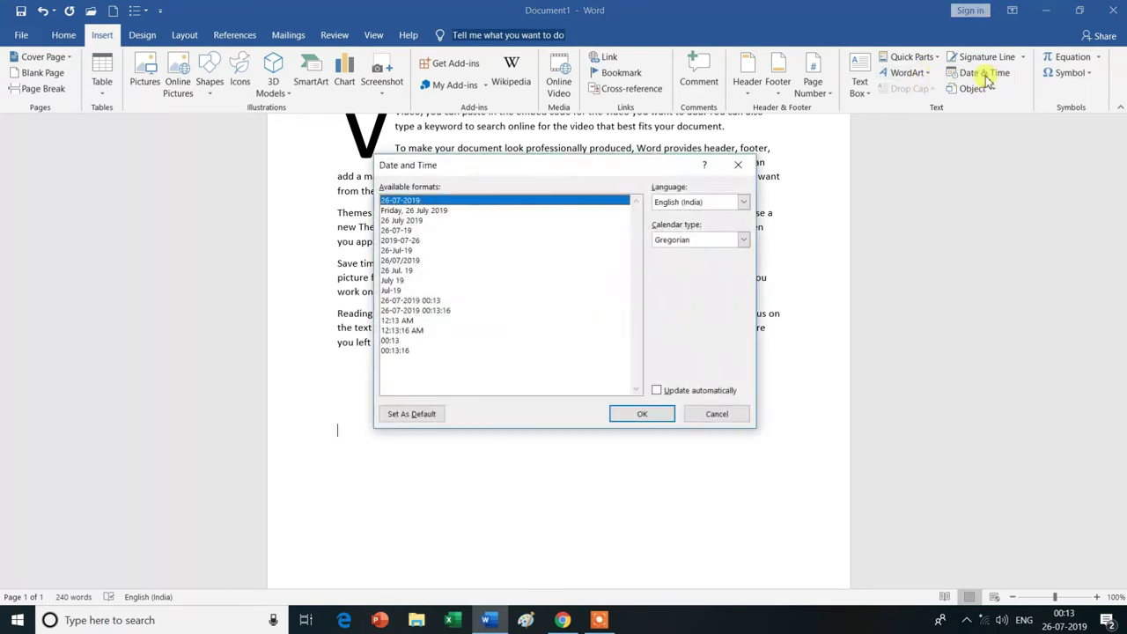
click(426, 211)
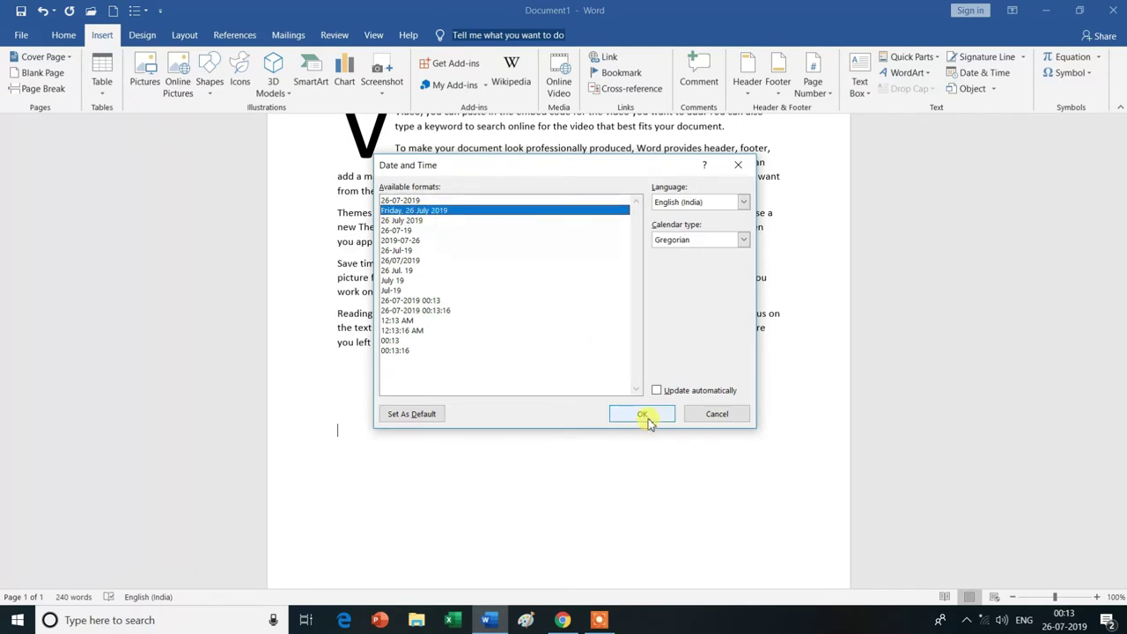
click(645, 416)
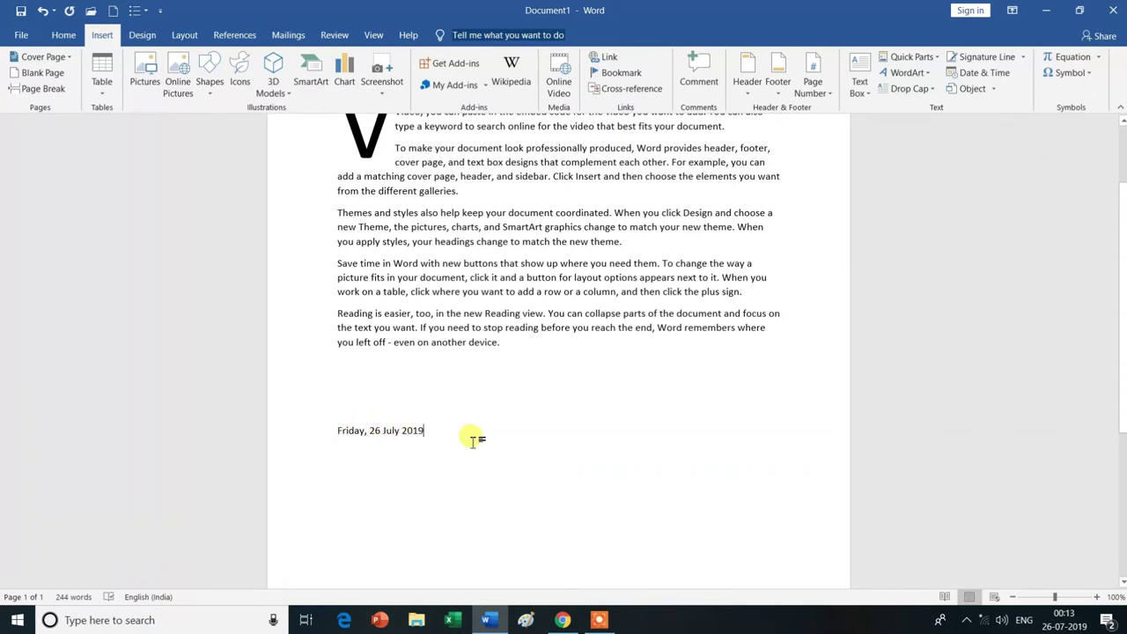
key(BackSpace)
key(BackSpace)
key(BackSpace)
key(BackSpace)
key(BackSpace)
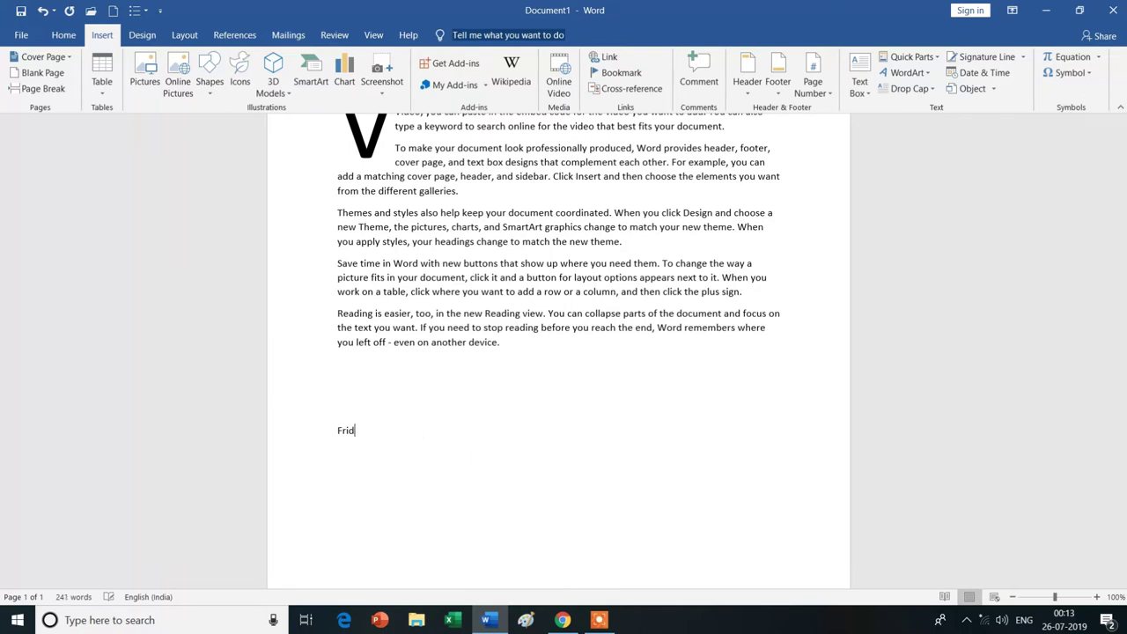
key(BackSpace)
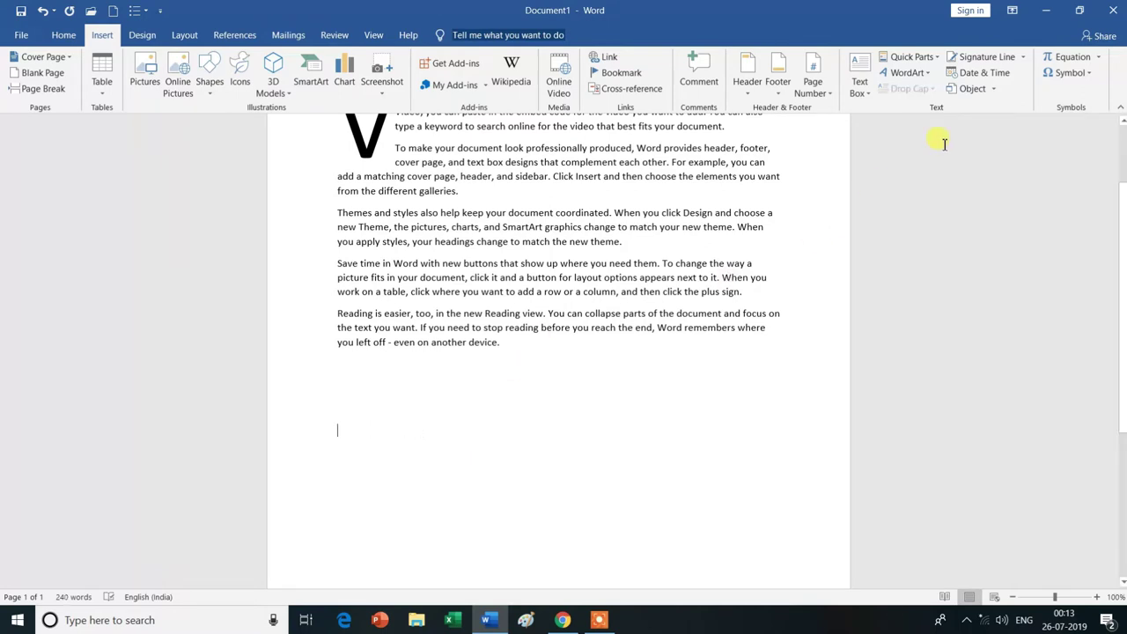
click(997, 77)
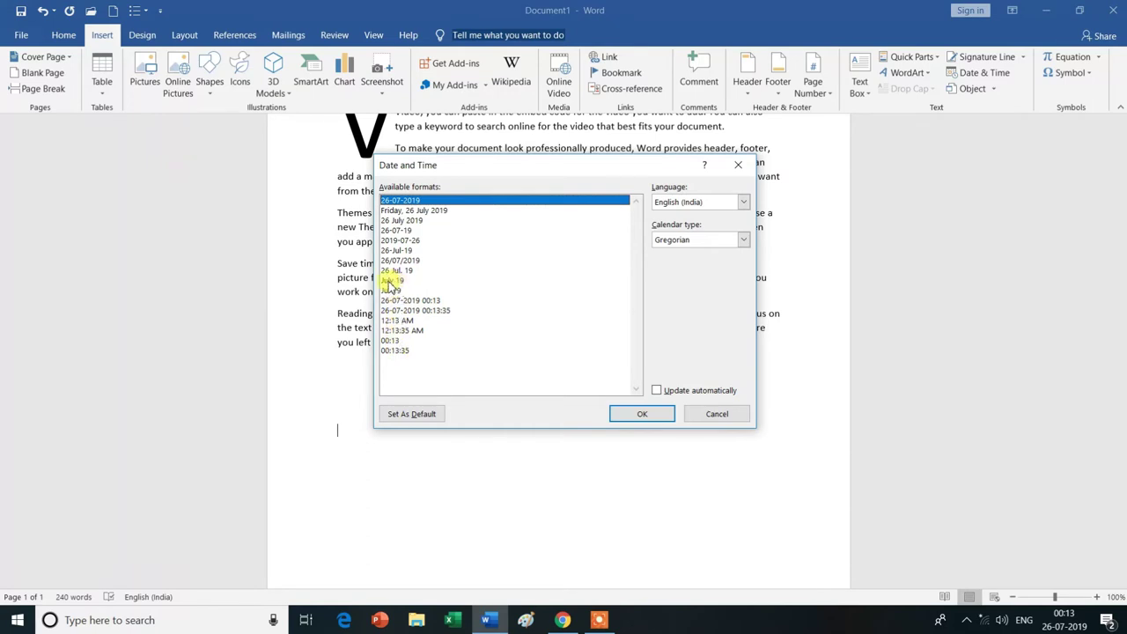
click(390, 281)
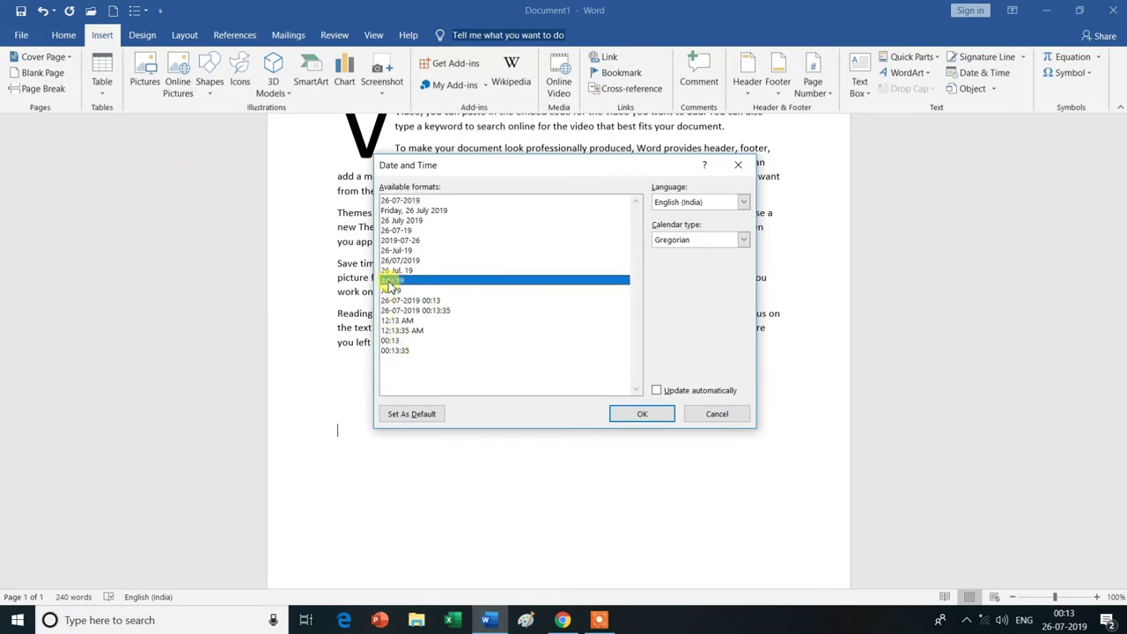
click(638, 415)
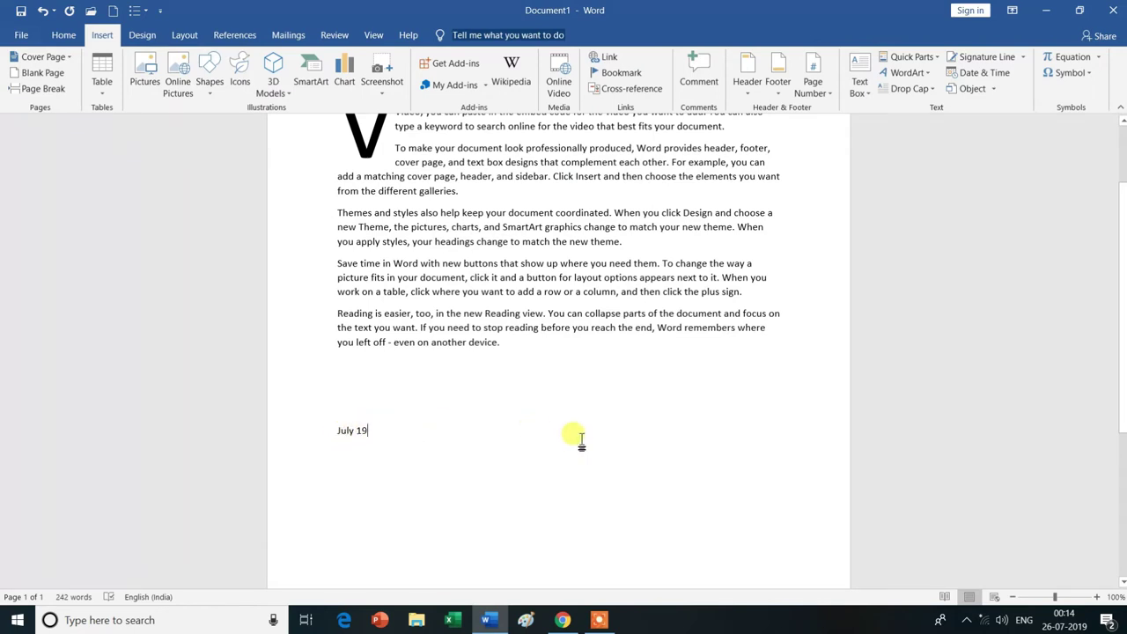
key(BackSpace)
key(BackSpace)
key(BackSpace)
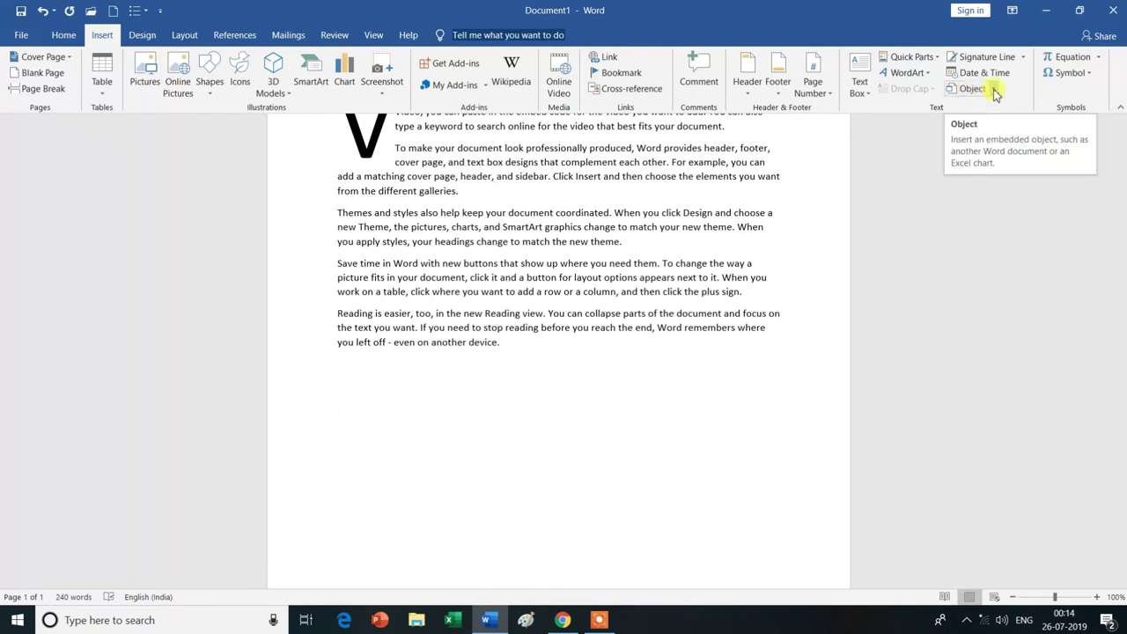
Embed a new Bitmap Image object from the Object dialog's Create New list.
click(983, 90)
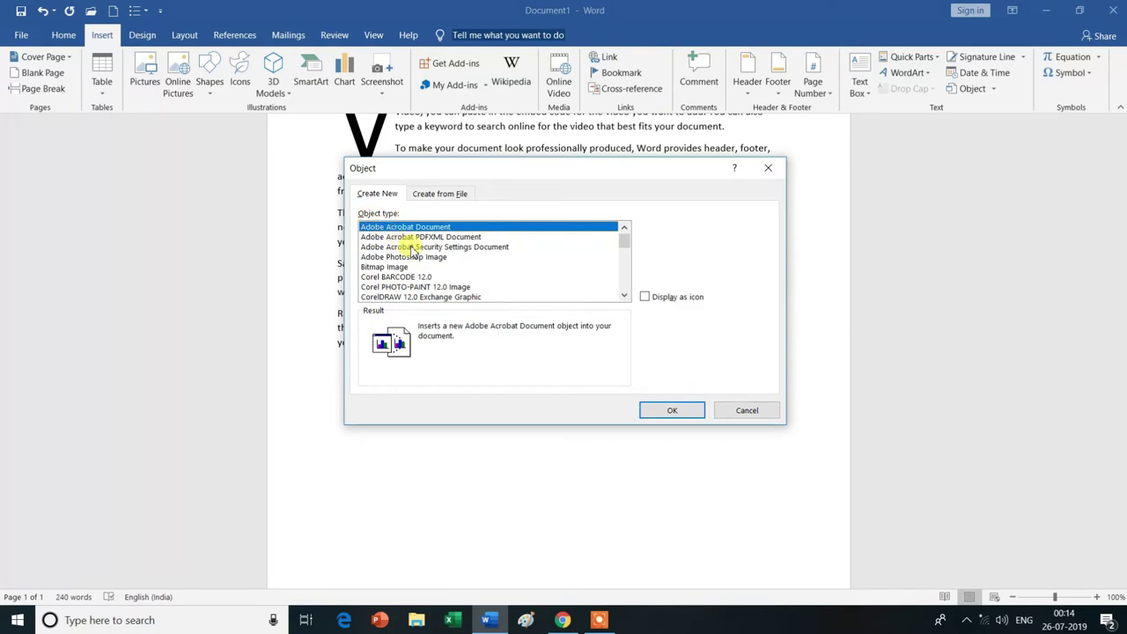
scroll(411, 251, down, 1)
scroll(411, 251, down, 1)
scroll(411, 251, down, 1)
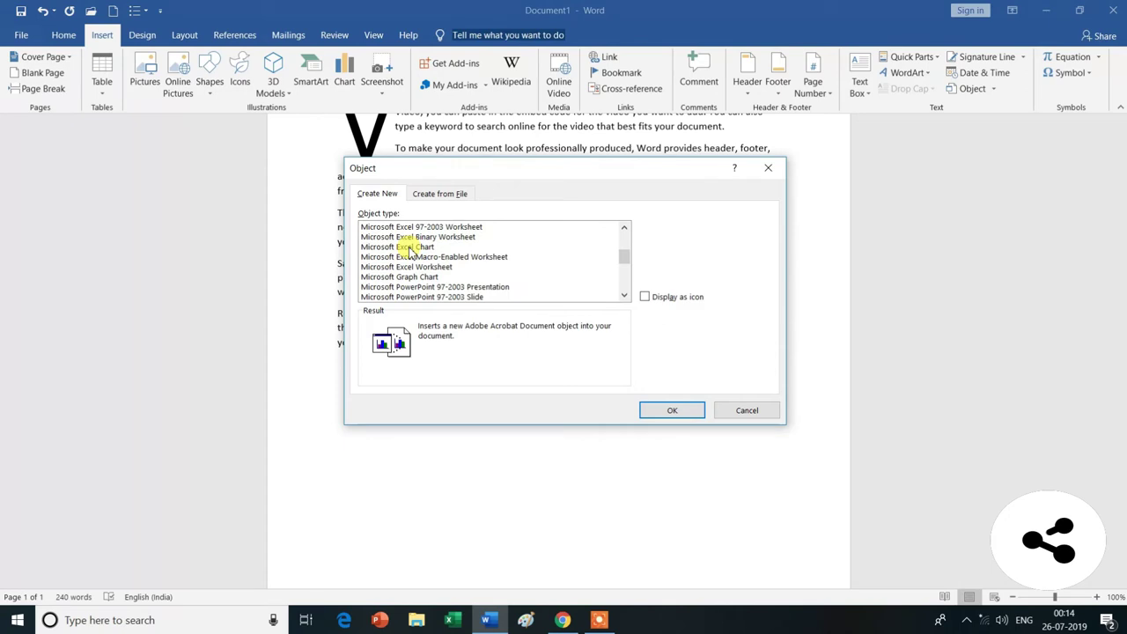
scroll(411, 252, down, 2)
scroll(410, 252, down, 2)
scroll(411, 252, down, 1)
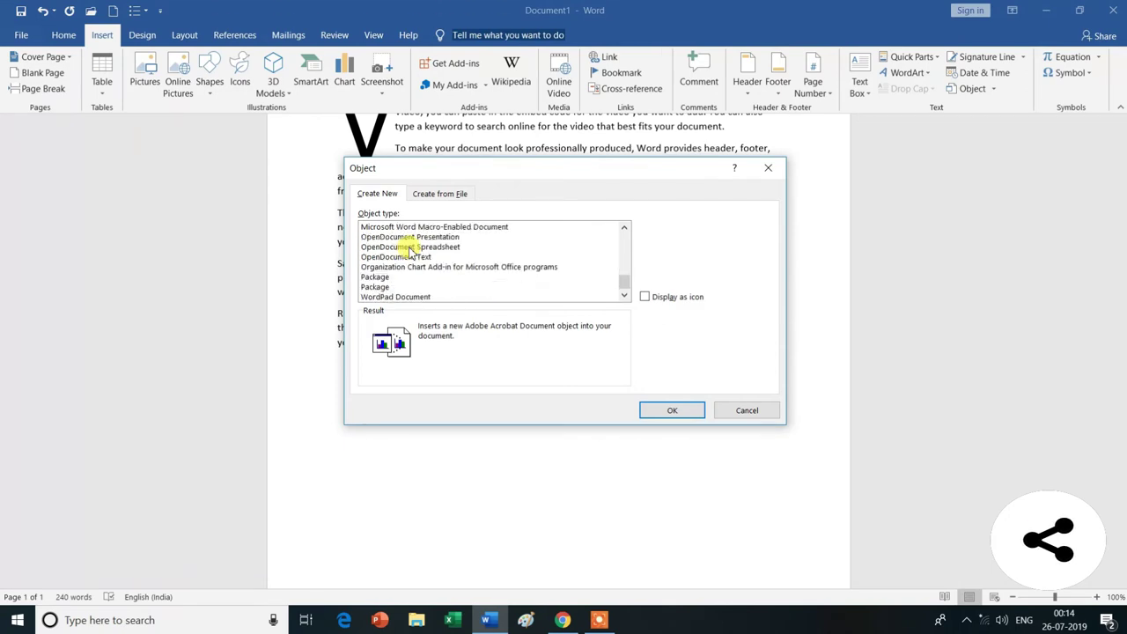
scroll(411, 253, up, 2)
scroll(410, 252, up, 2)
scroll(410, 253, up, 2)
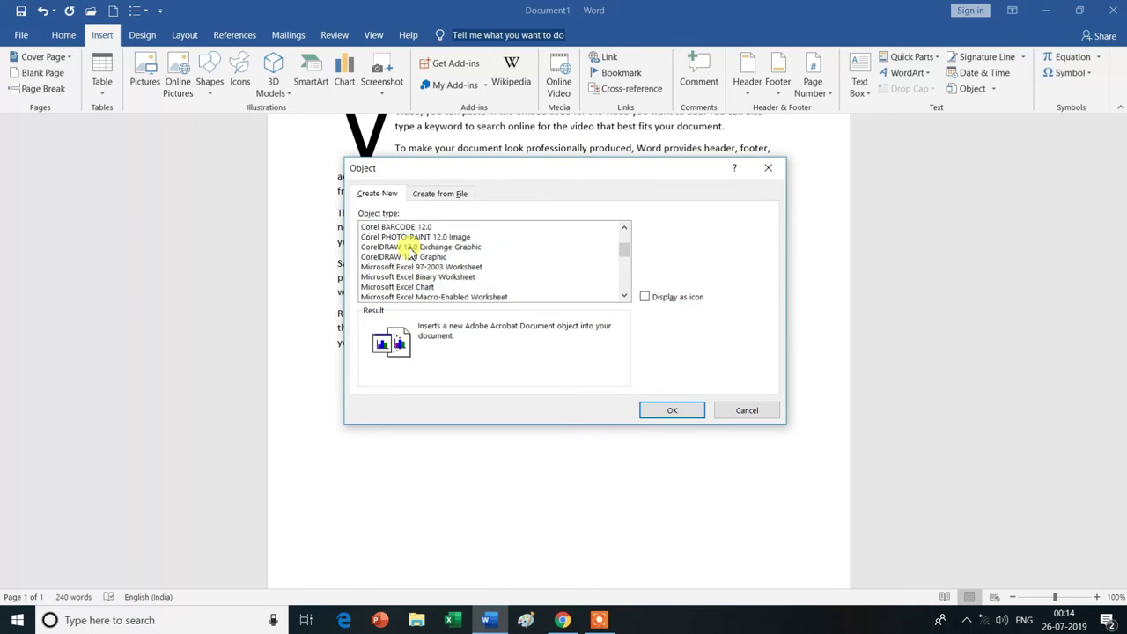
scroll(411, 253, up, 1)
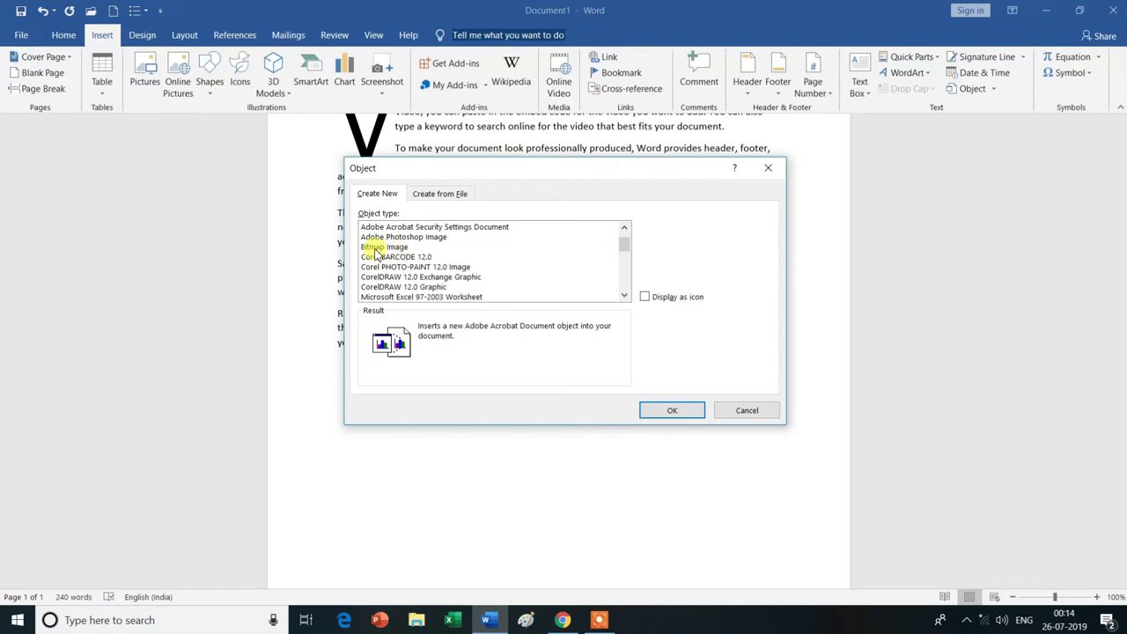
click(377, 247)
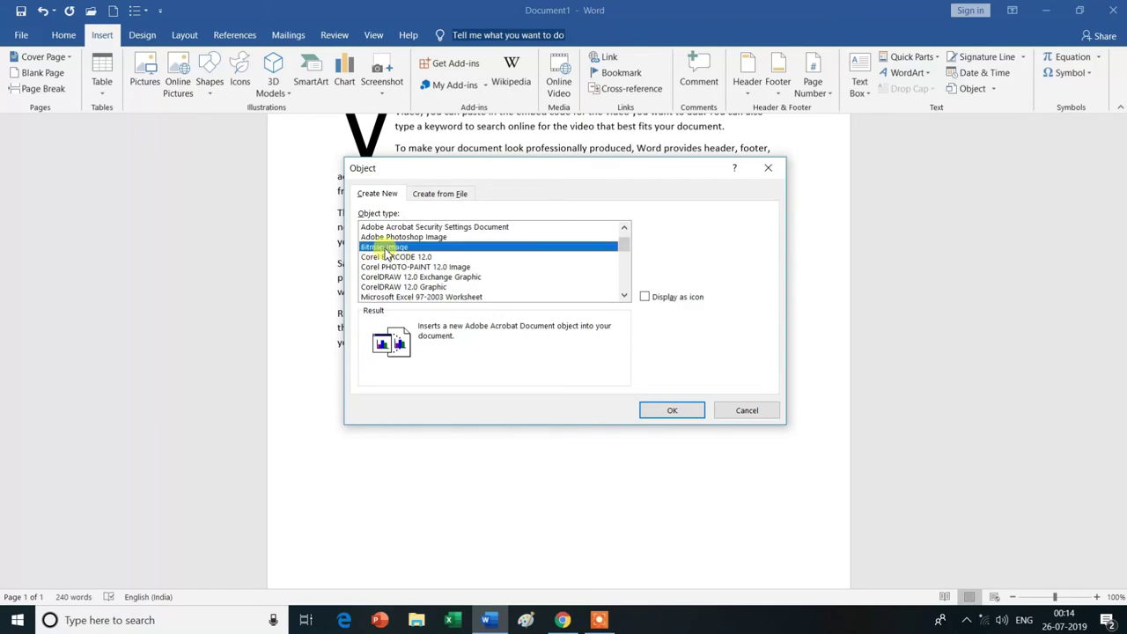
click(674, 410)
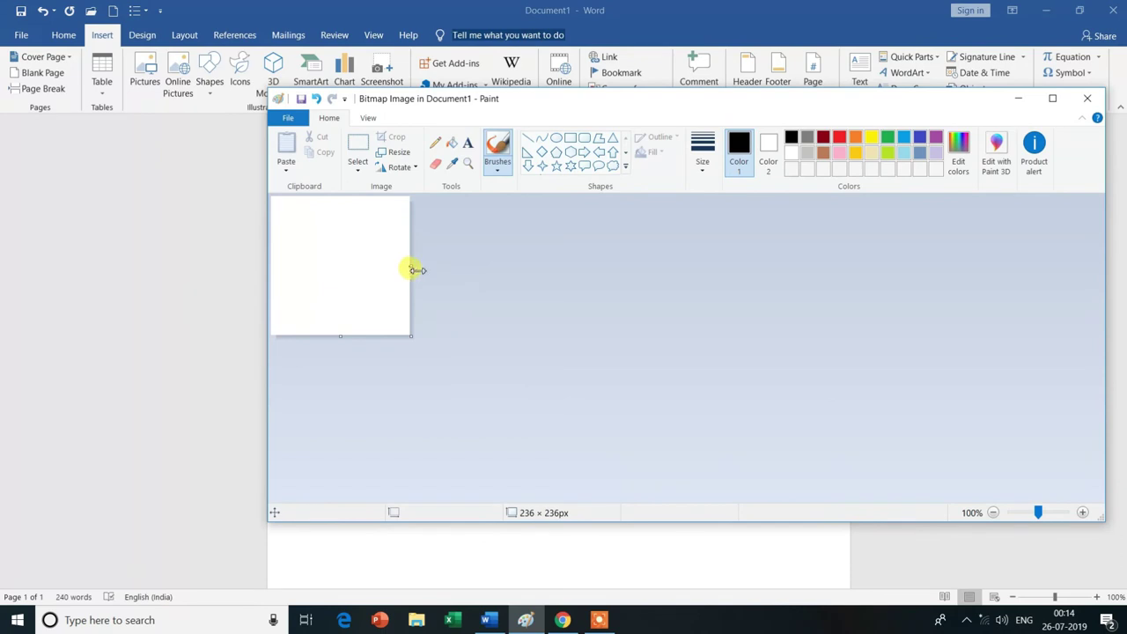
Enlarge the Paint canvas to 694 by 499 pixels.
drag(411, 264, 576, 264)
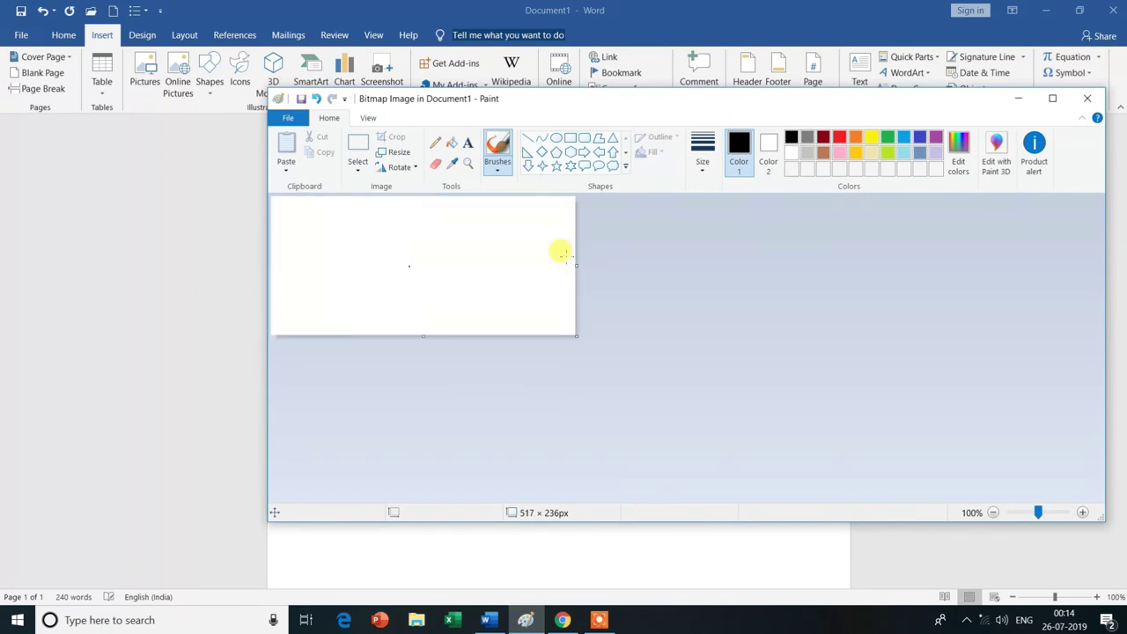
drag(423, 335, 424, 490)
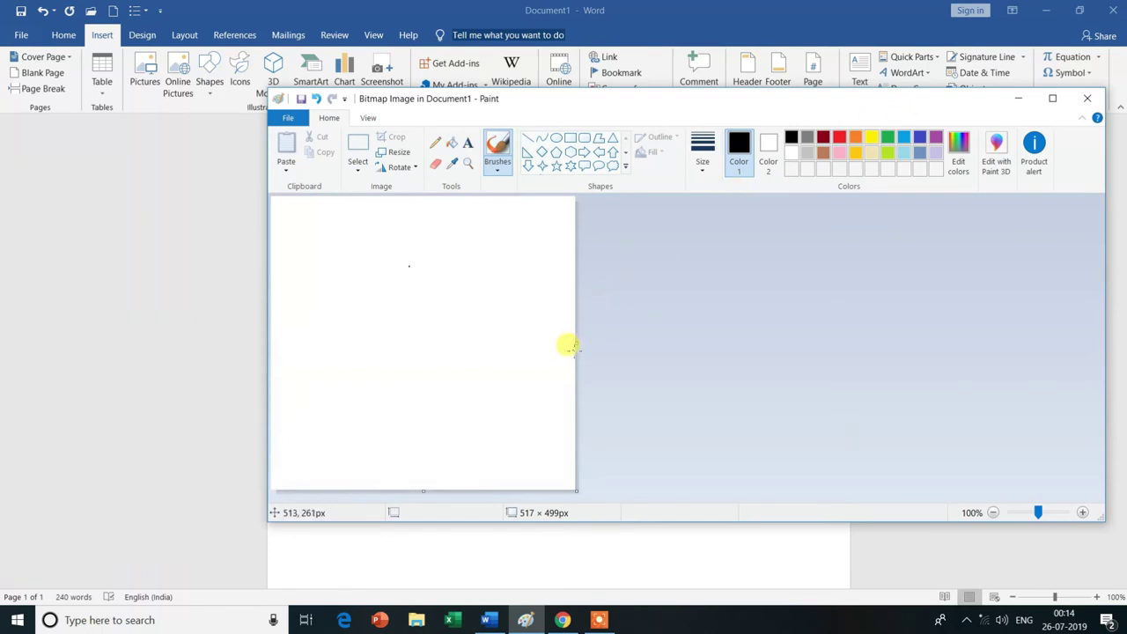
drag(577, 344, 679, 340)
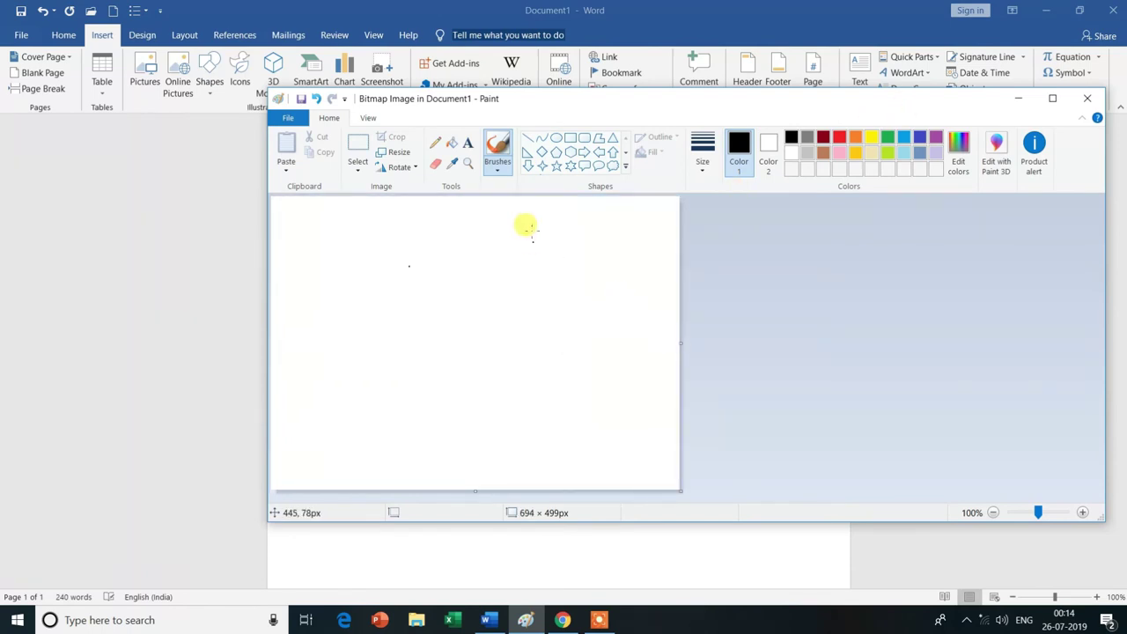
Draw four rectangles: top left, upper right, lower middle and lower right.
click(571, 139)
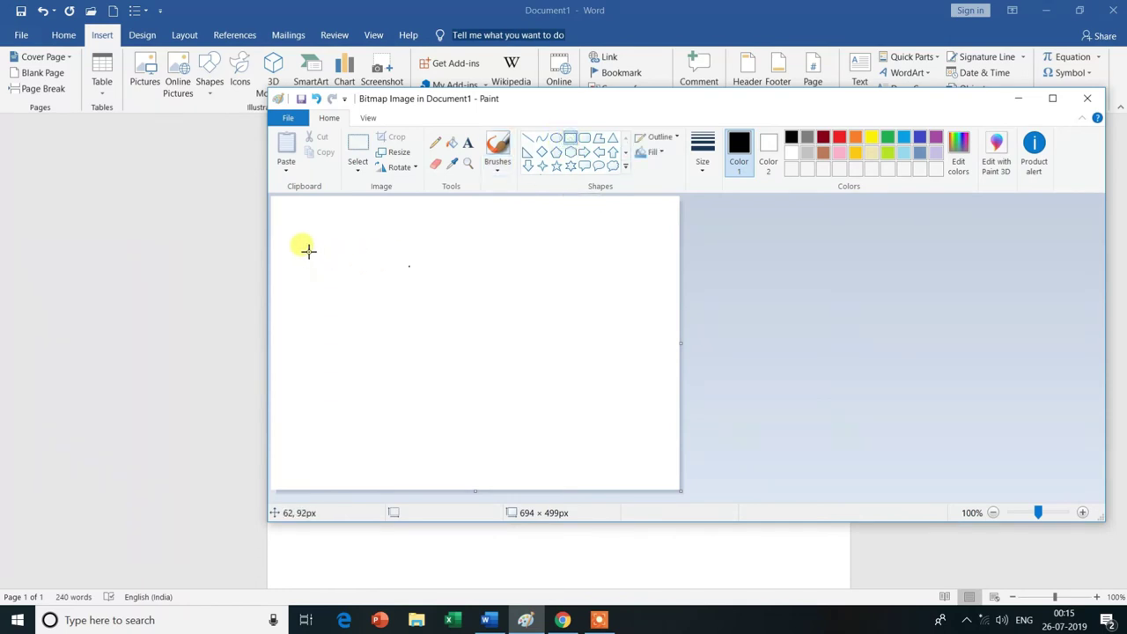
drag(300, 250, 380, 271)
drag(453, 260, 509, 287)
drag(421, 344, 498, 378)
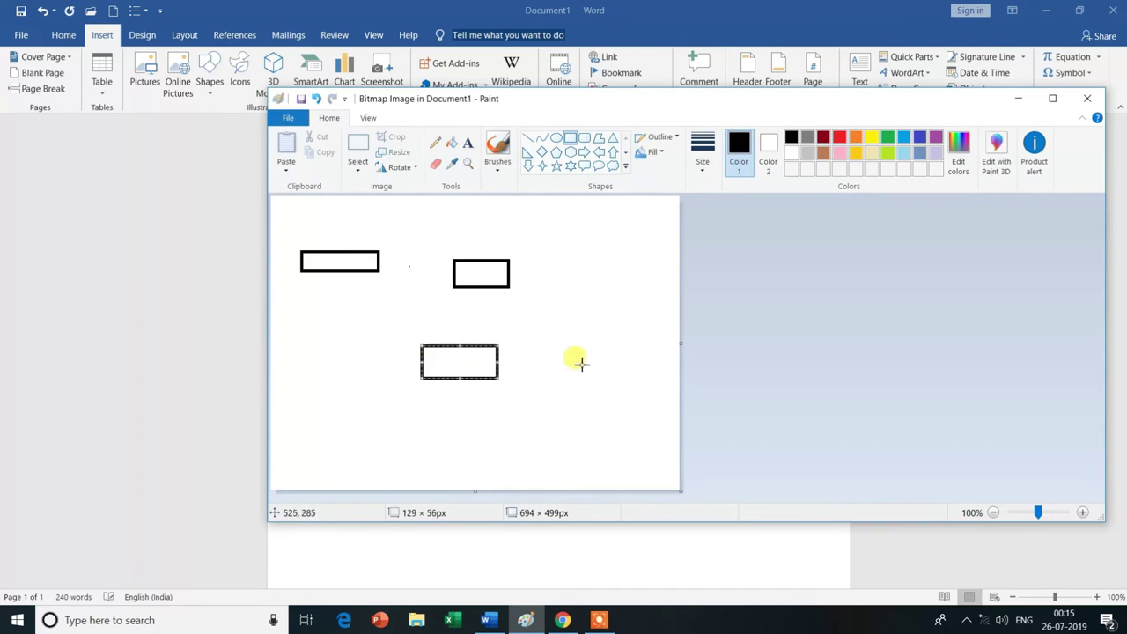
drag(574, 347, 647, 391)
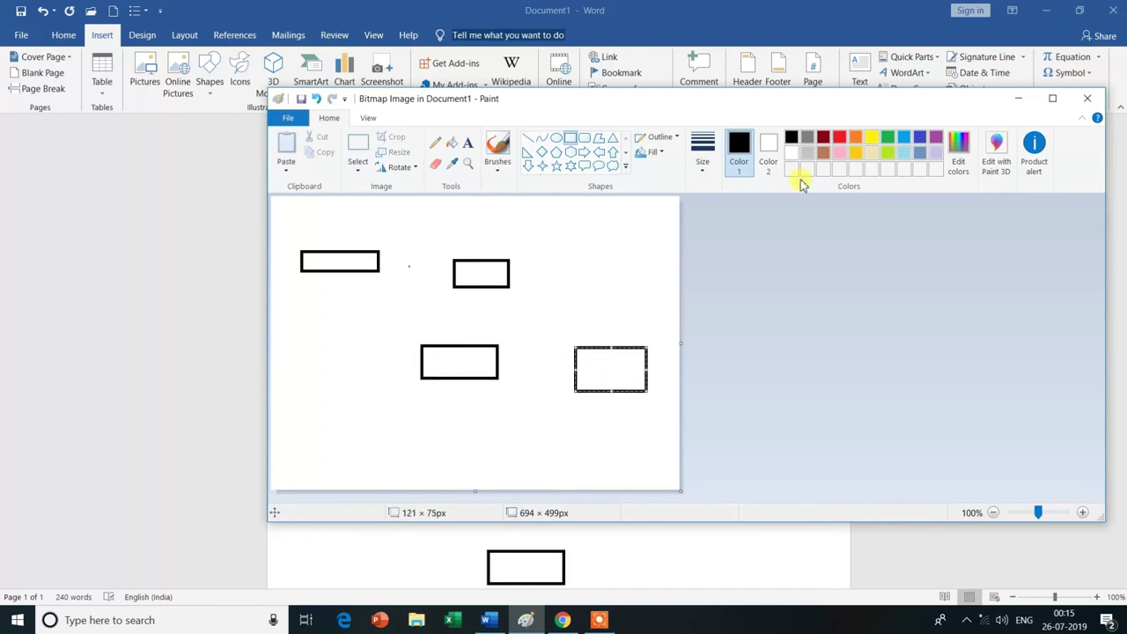
Fill the rectangles dark red, brown, light blue and gold, then close Paint and return to Word.
click(451, 143)
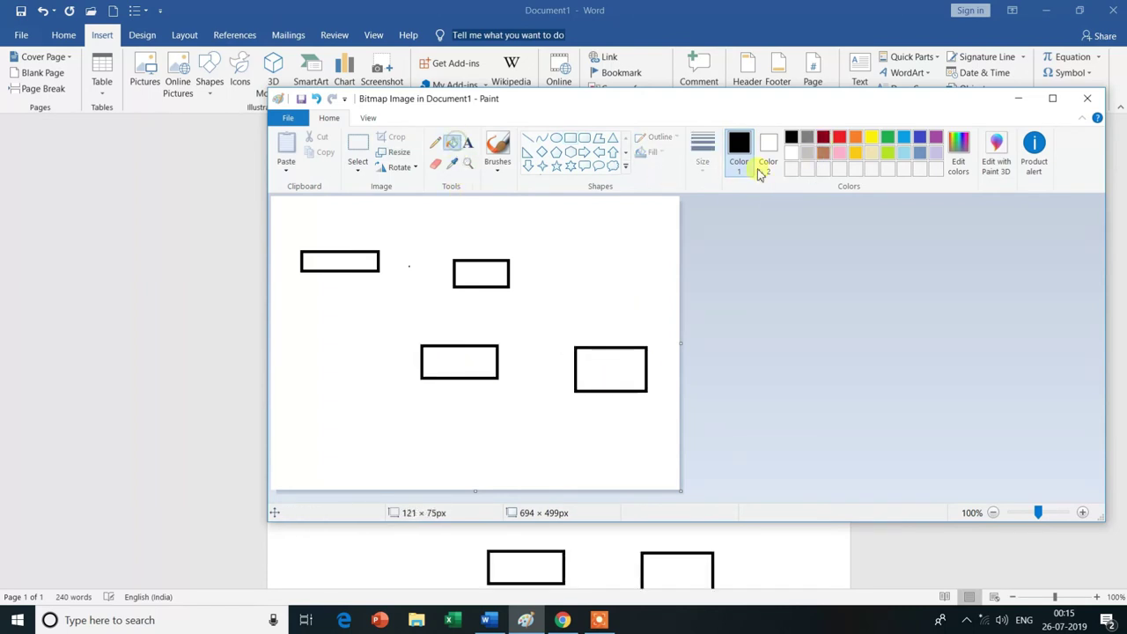
click(822, 141)
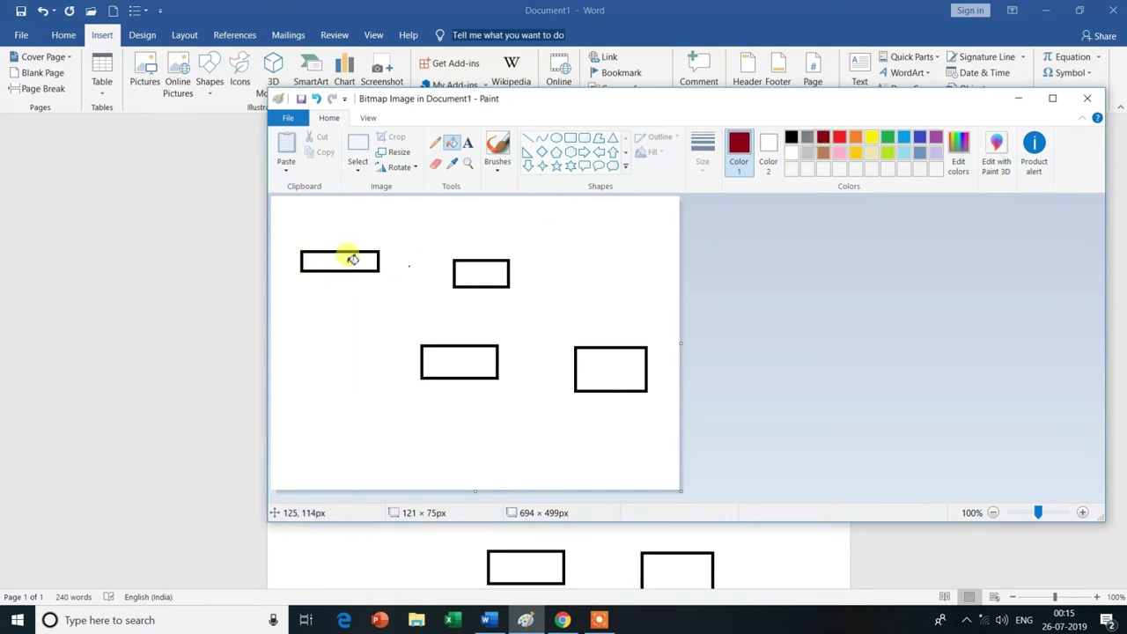
click(346, 260)
click(822, 157)
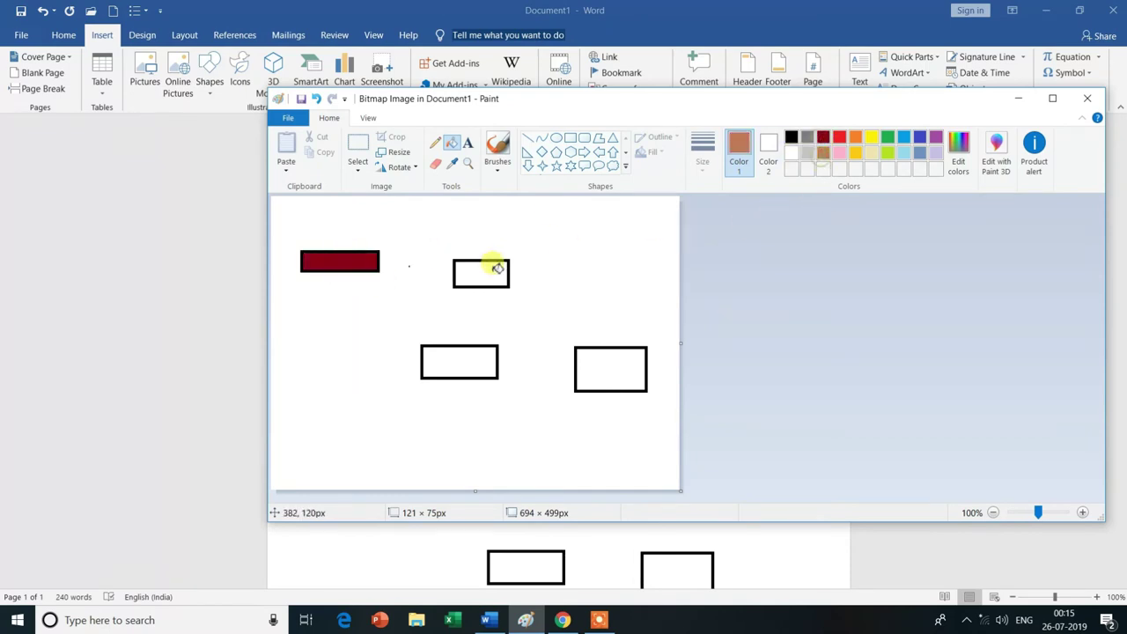
click(493, 269)
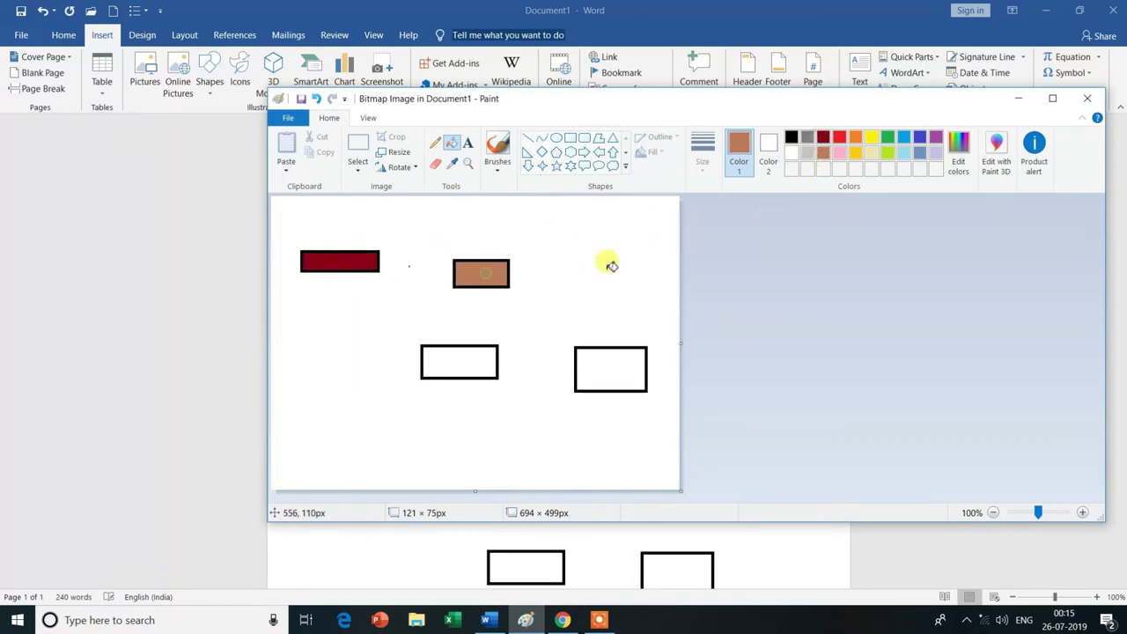
click(902, 154)
click(449, 361)
click(857, 156)
click(621, 364)
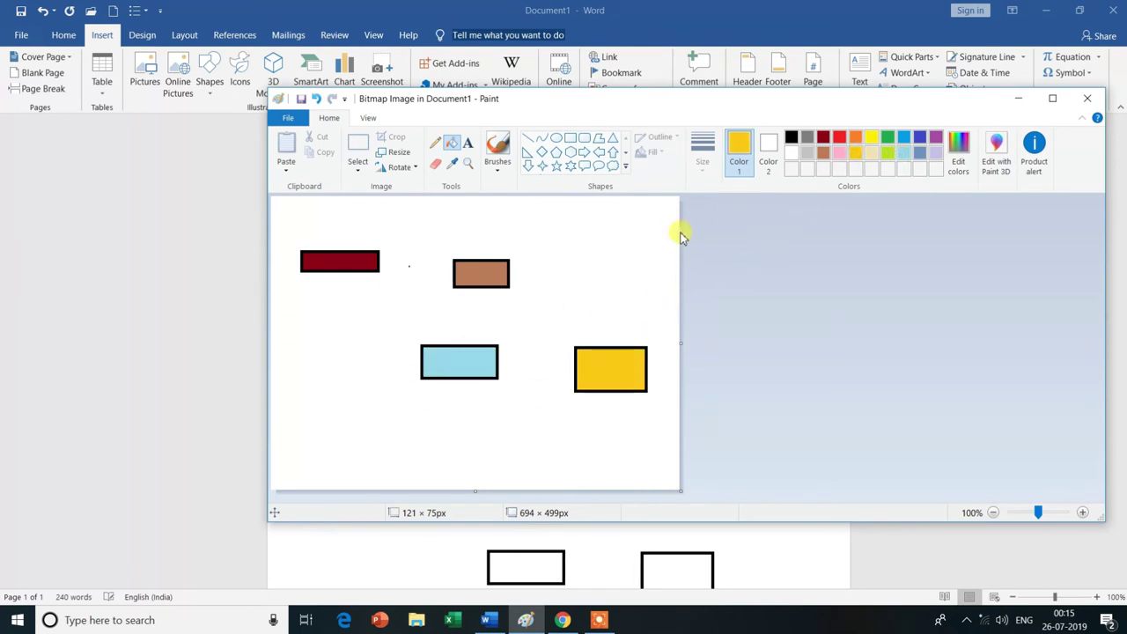
click(1090, 101)
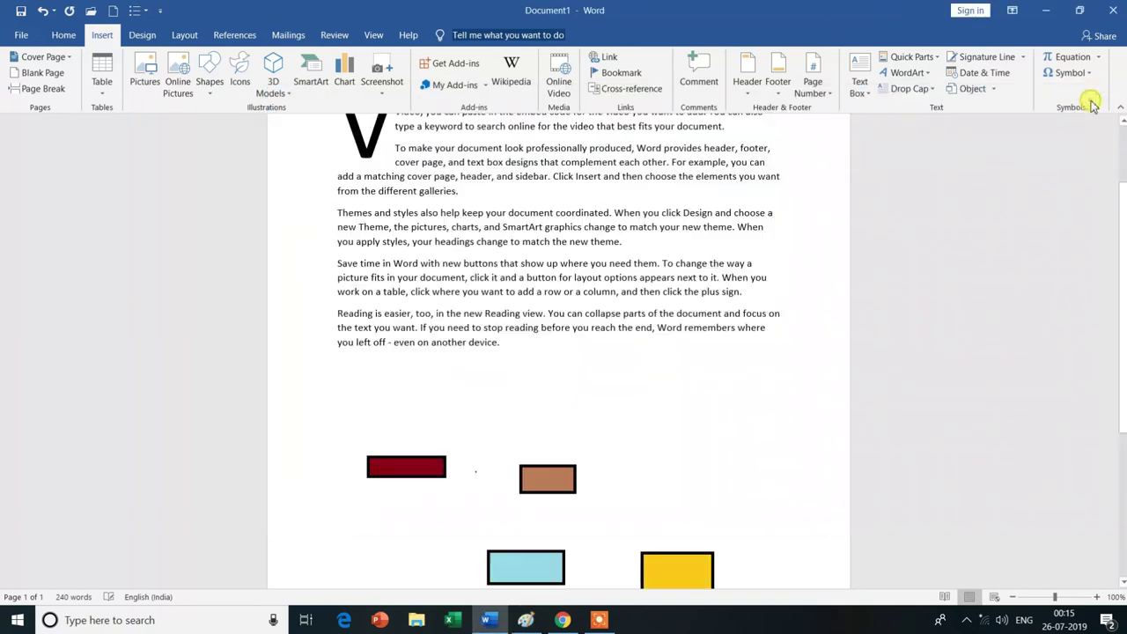
Start page 2 below the rectangle image and choose Text from File from the Object dropdown.
scroll(740, 400, down, 1)
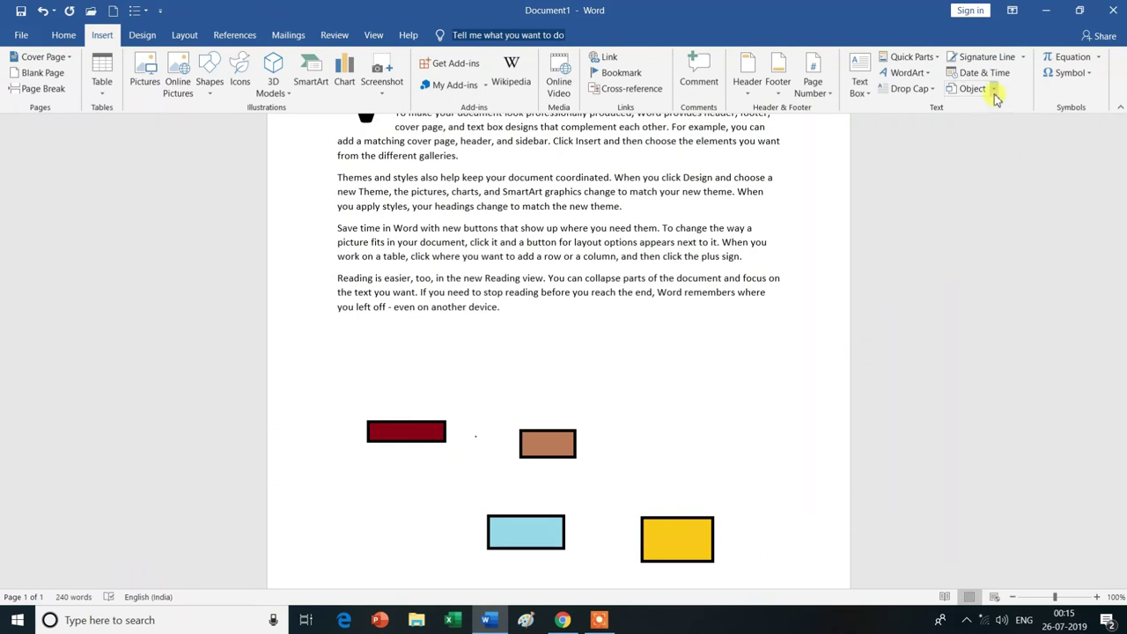
scroll(780, 447, down, 3)
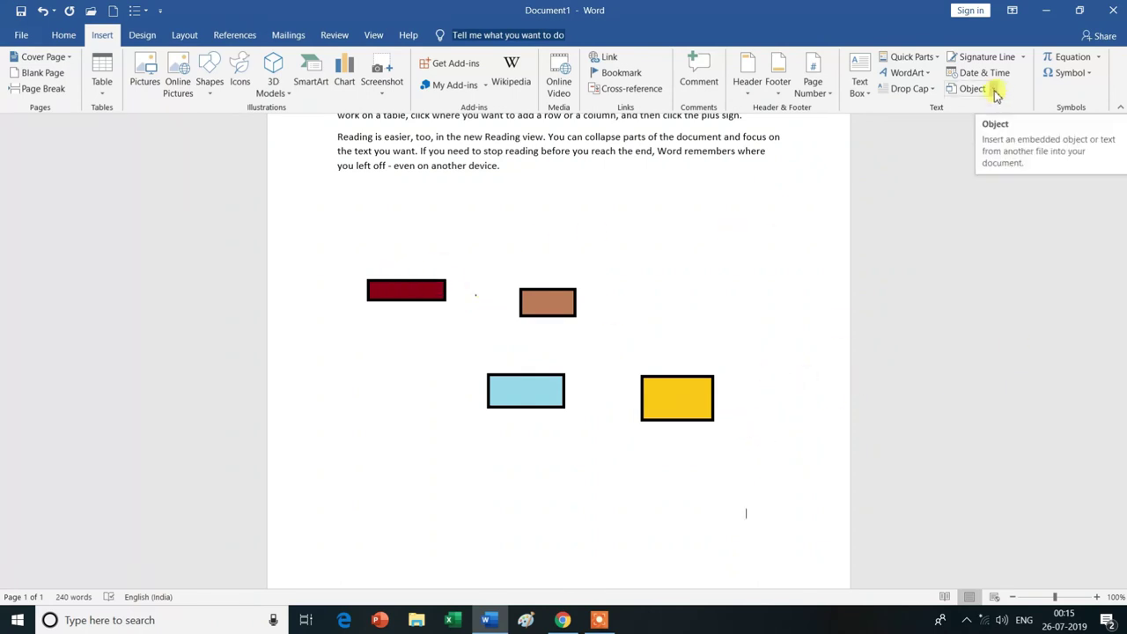
scroll(827, 396, down, 2)
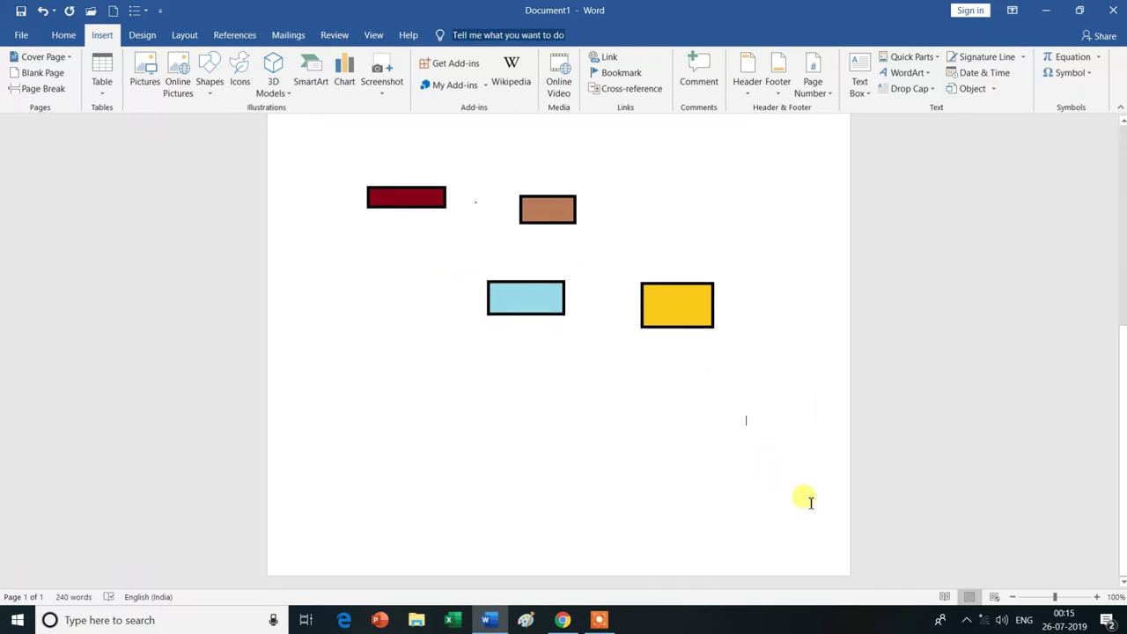
key(Return)
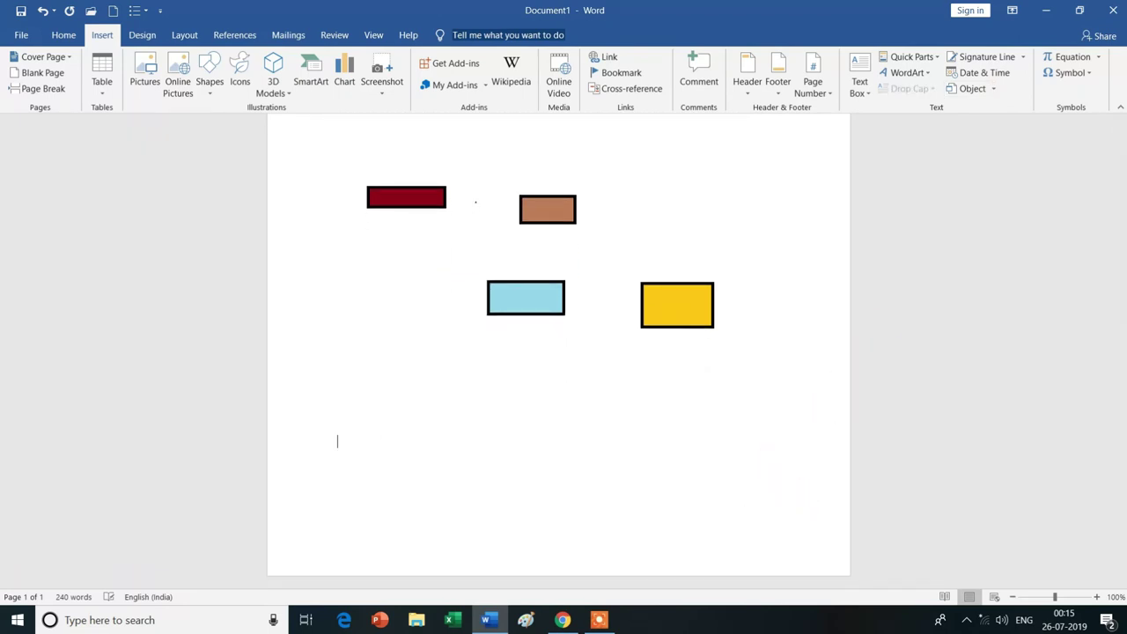
key(Return)
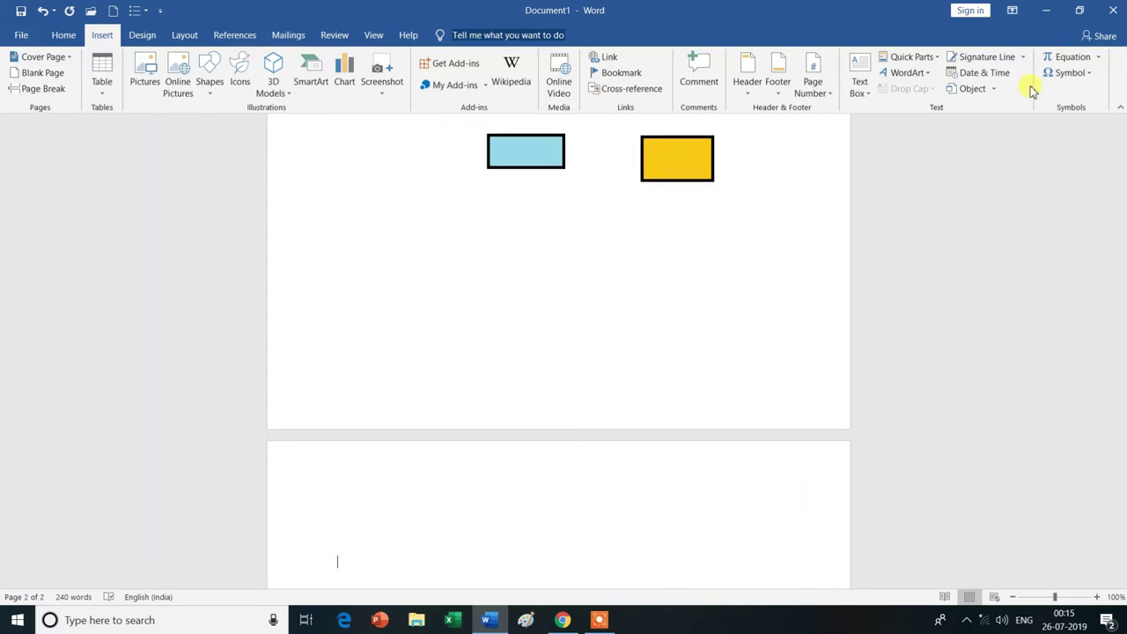
click(995, 90)
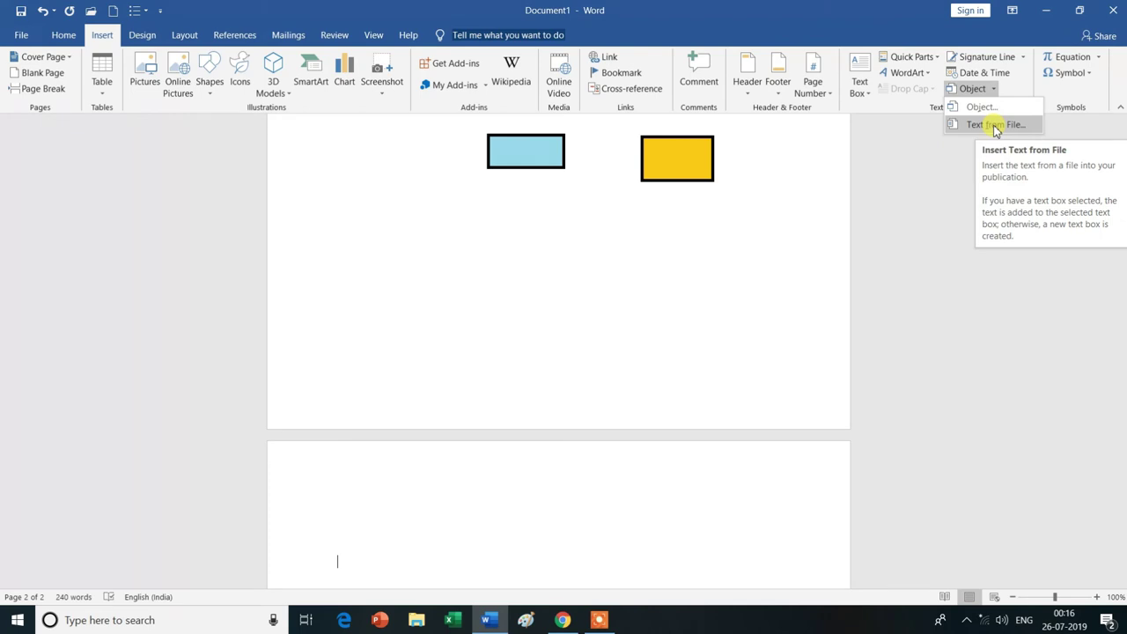
click(995, 126)
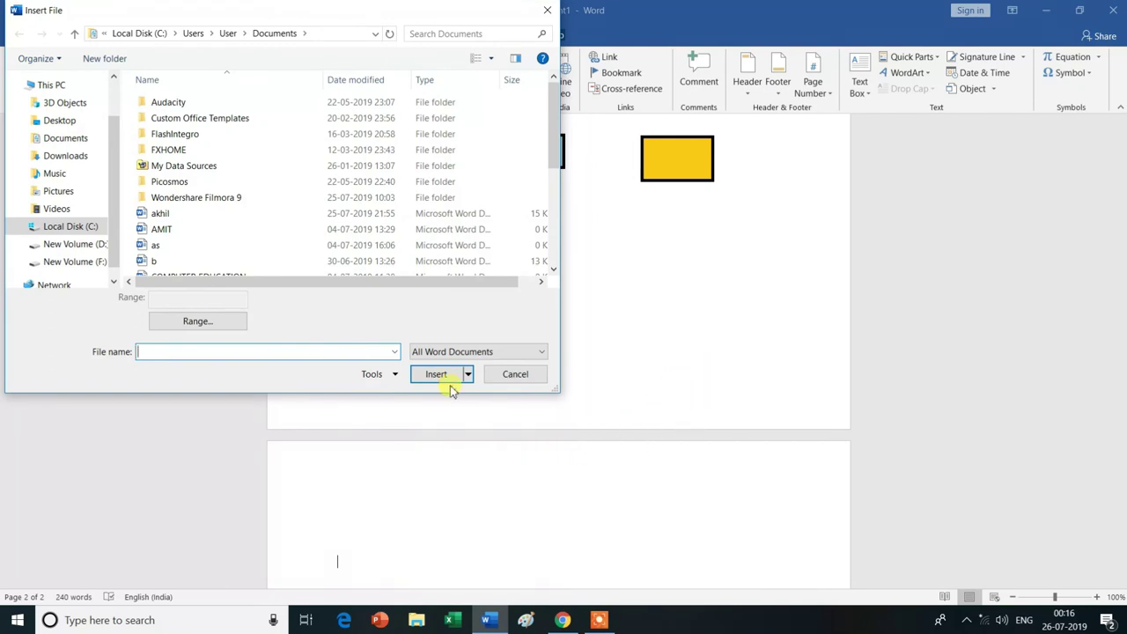
Insert the text of the 'Ysgyan tech' document from the Documents folder.
scroll(307, 215, down, 2)
scroll(306, 216, down, 3)
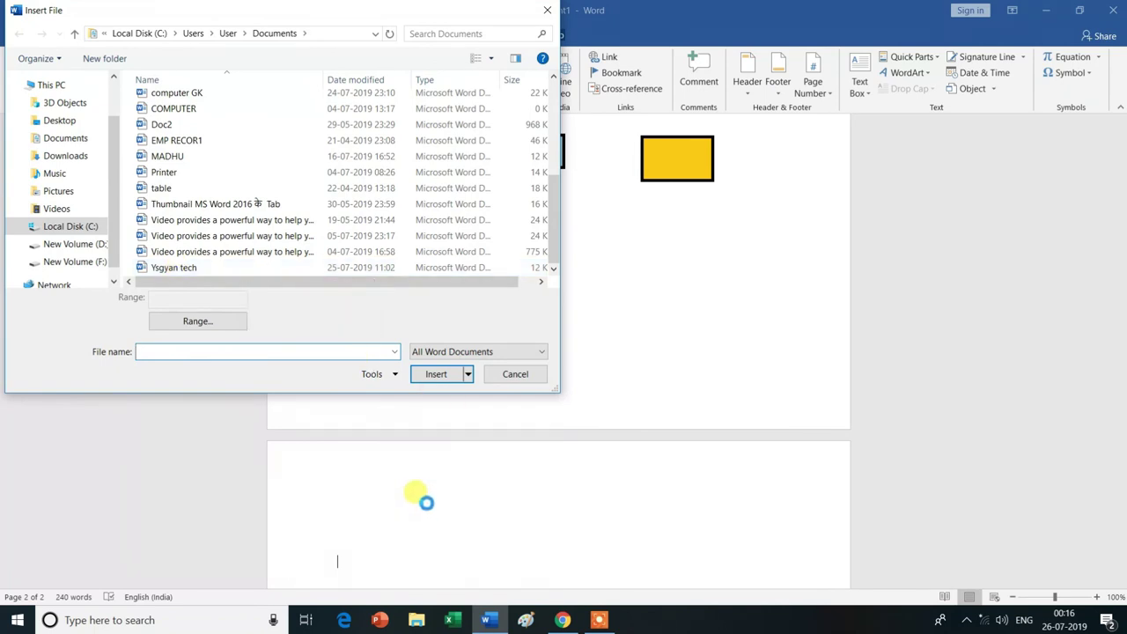
click(184, 270)
click(436, 374)
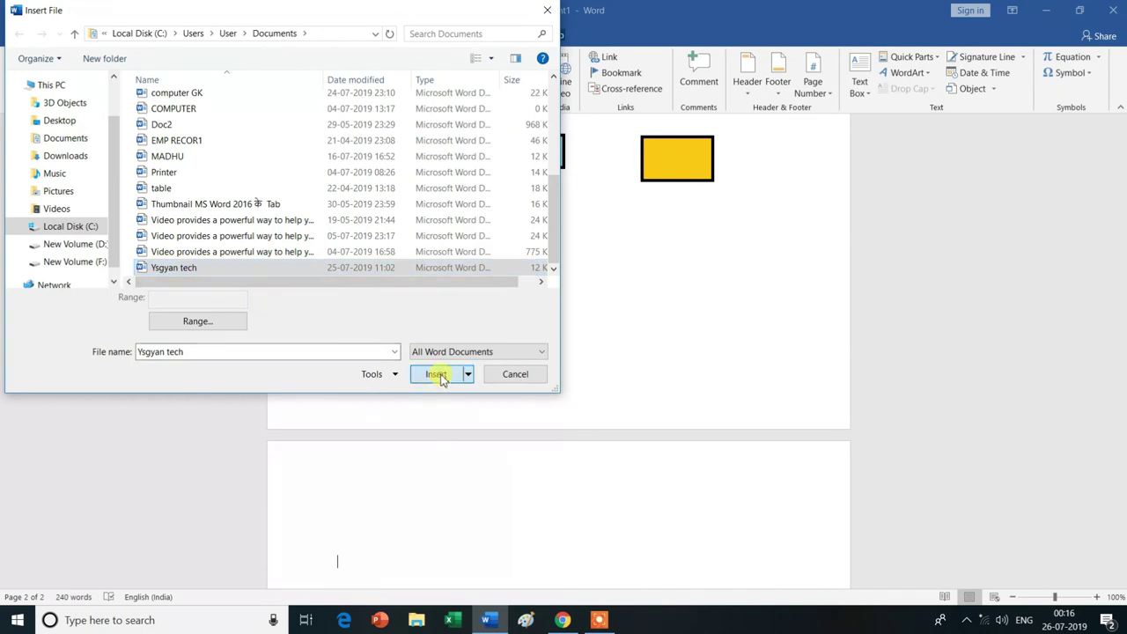